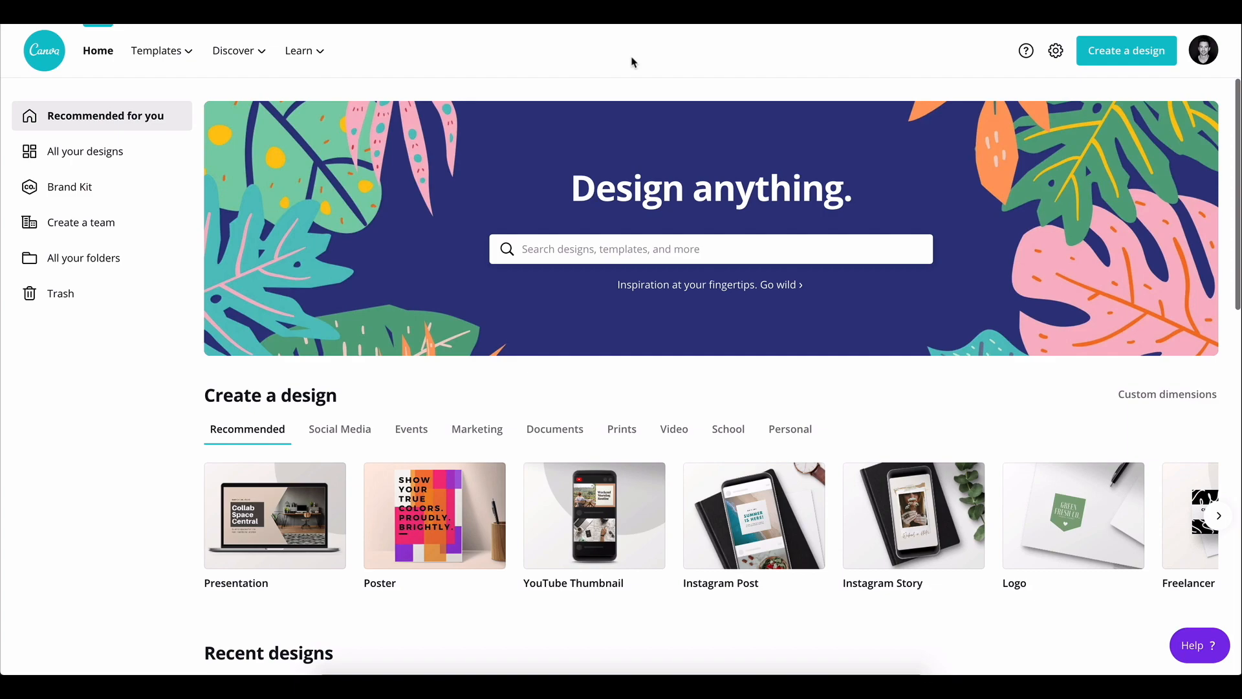
Open the "Starting My" design from the recent designs
scroll(599, 262, down, 6)
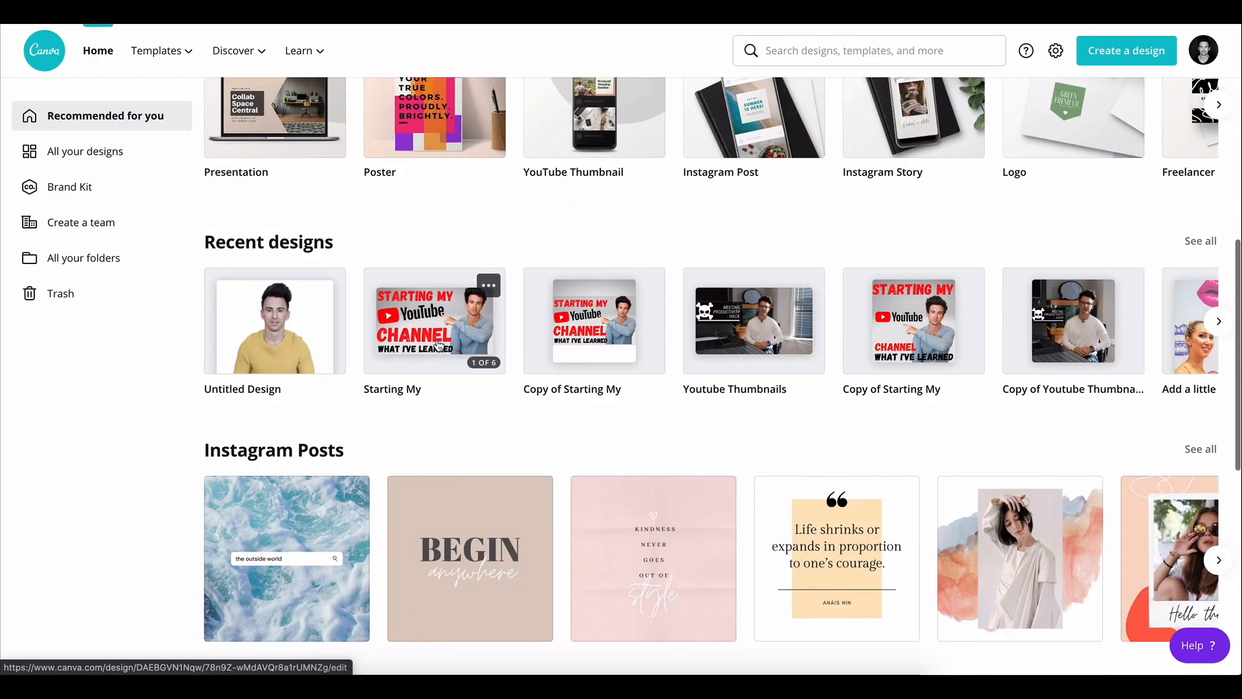
click(438, 345)
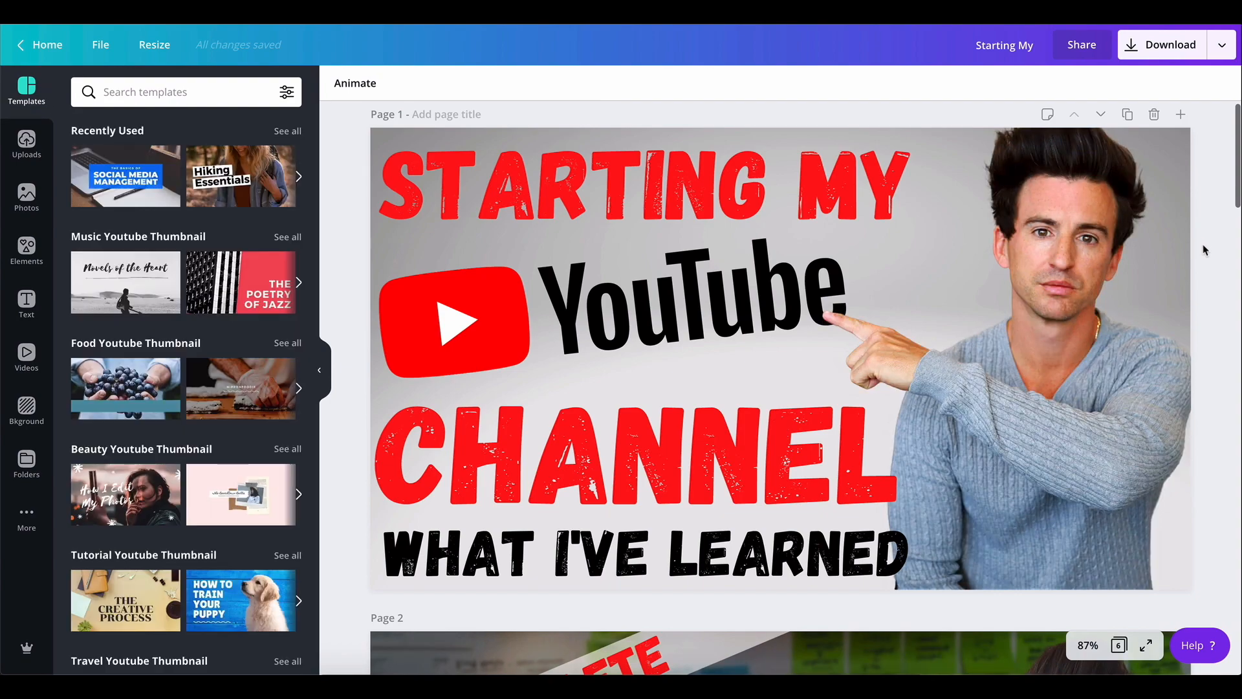
Duplicate the "How to Record Video" page 6 and delete the person cutout from the copy
scroll(1210, 311, down, 5)
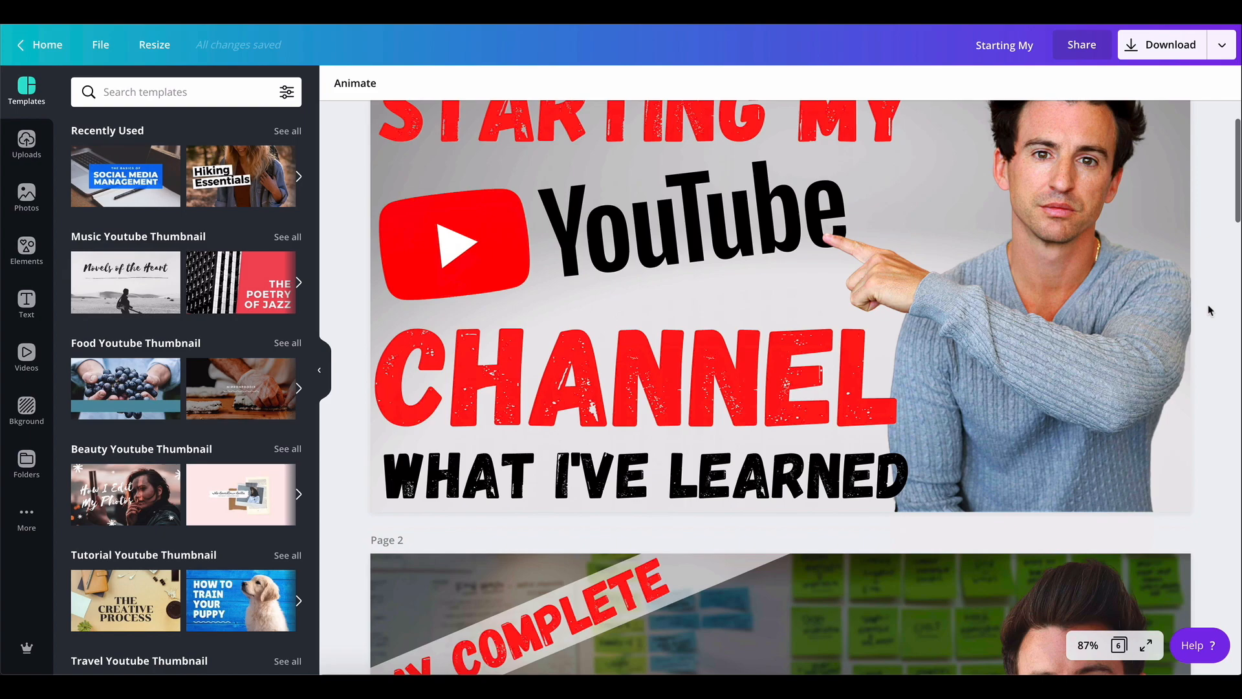
scroll(1208, 311, down, 3)
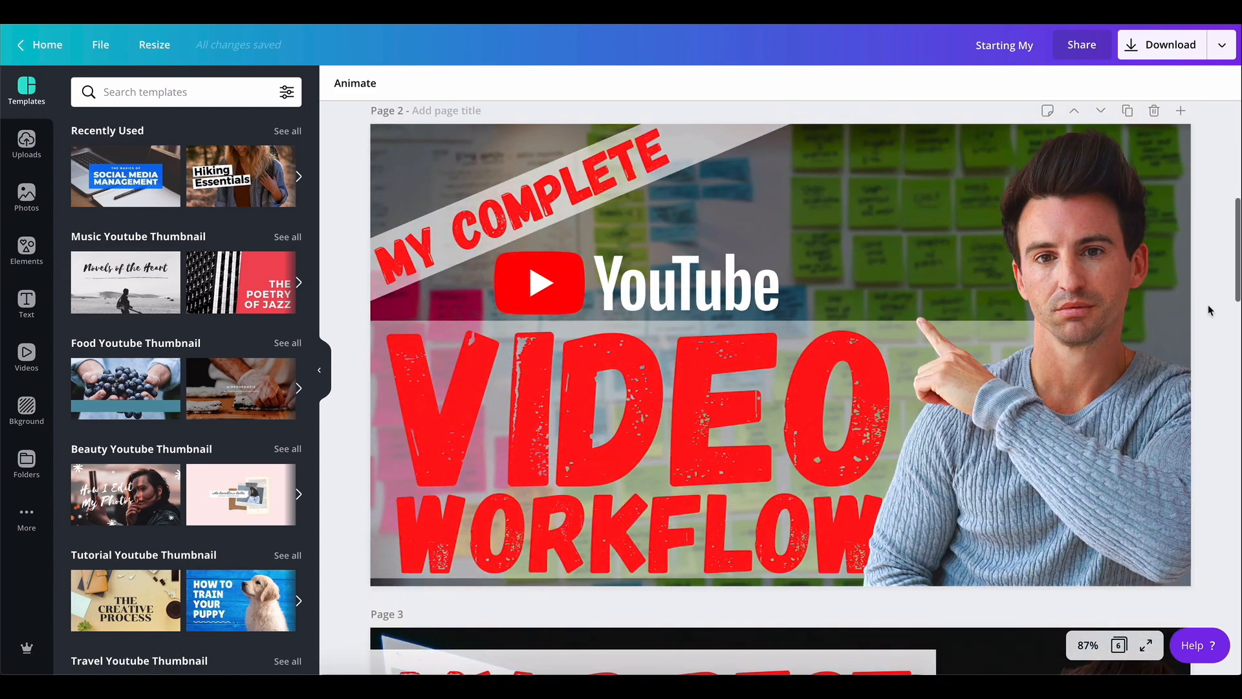
scroll(1209, 311, down, 15)
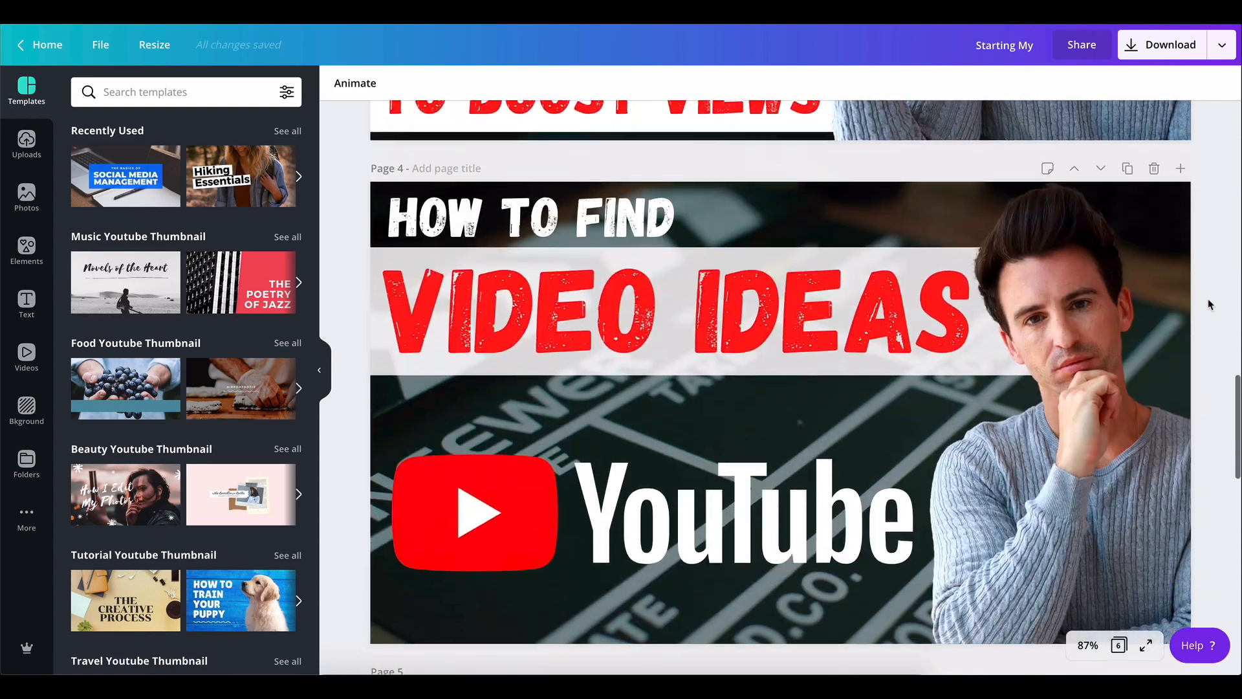
scroll(1210, 304, down, 11)
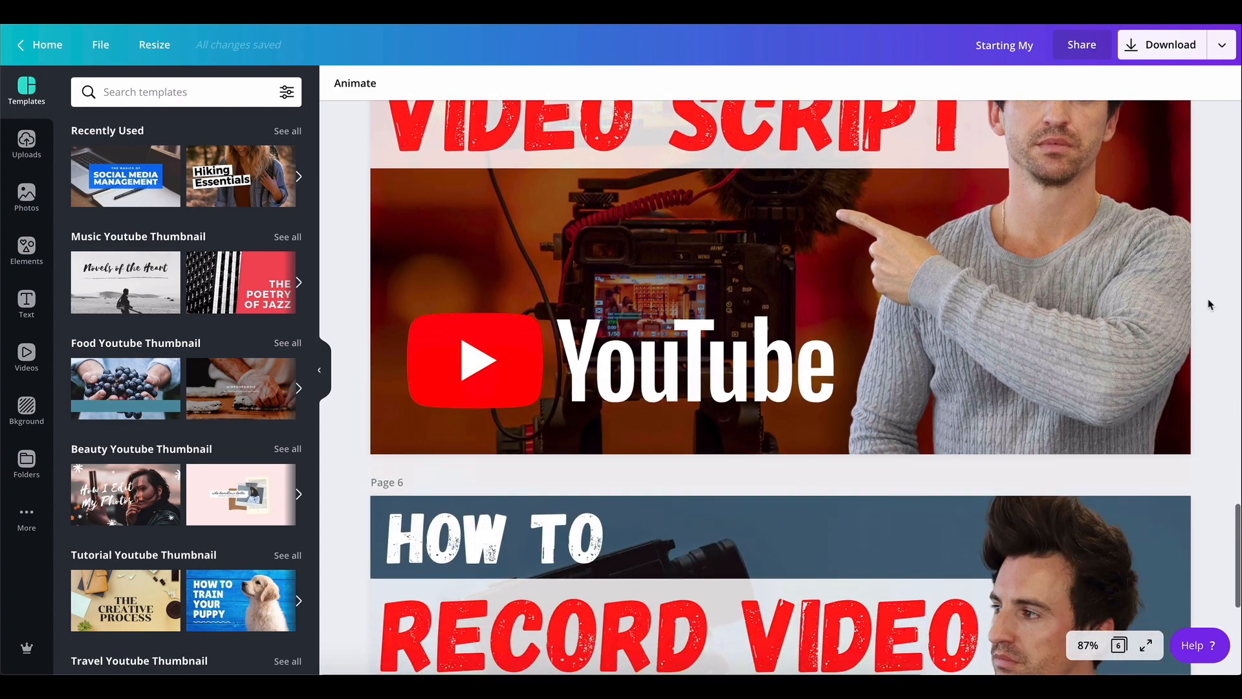
scroll(1209, 304, down, 5)
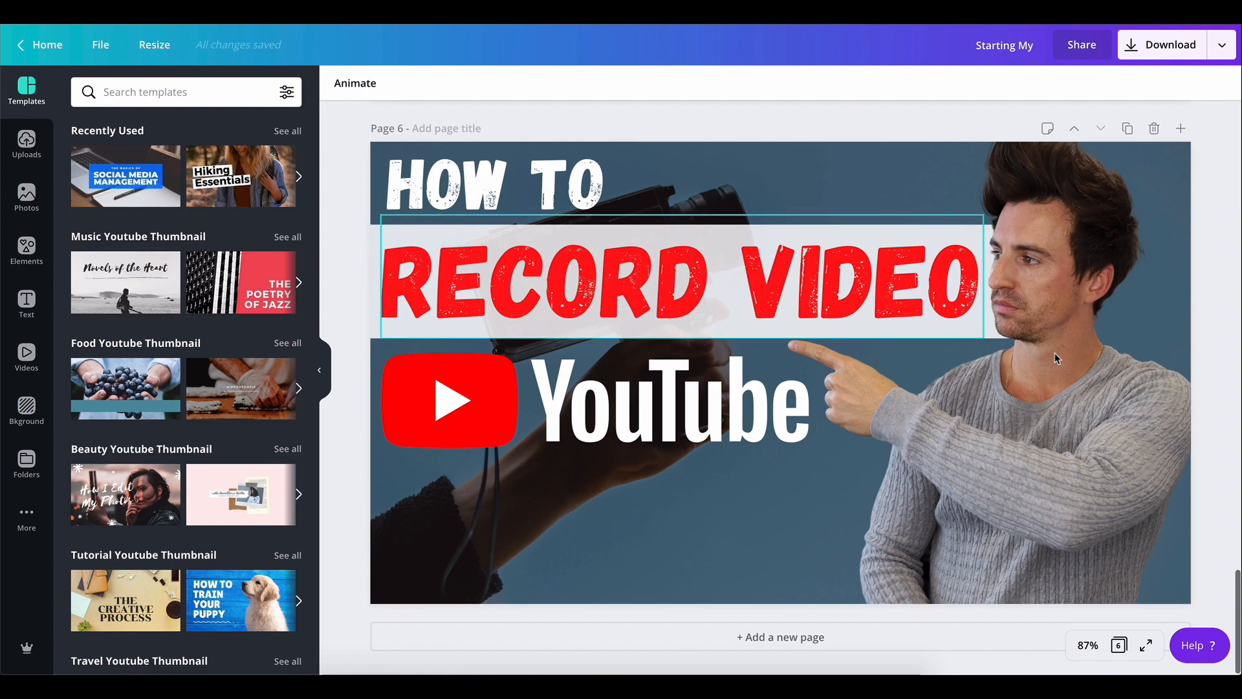
click(1127, 129)
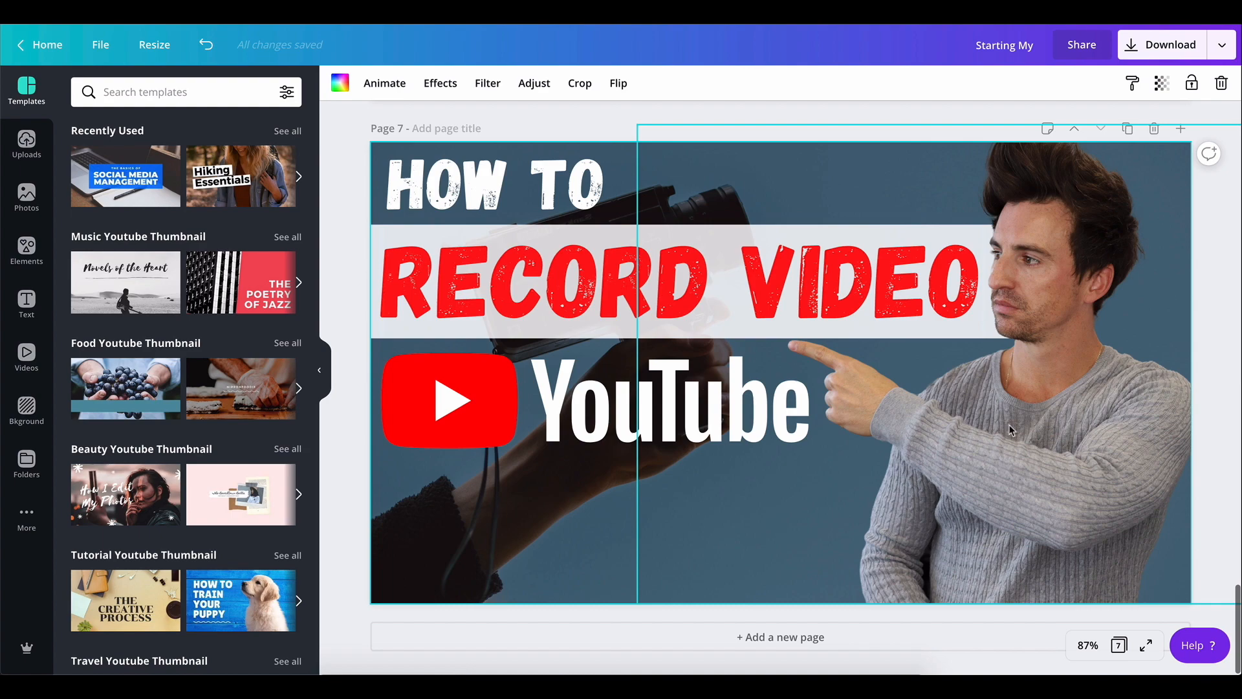
click(839, 484)
key(Delete)
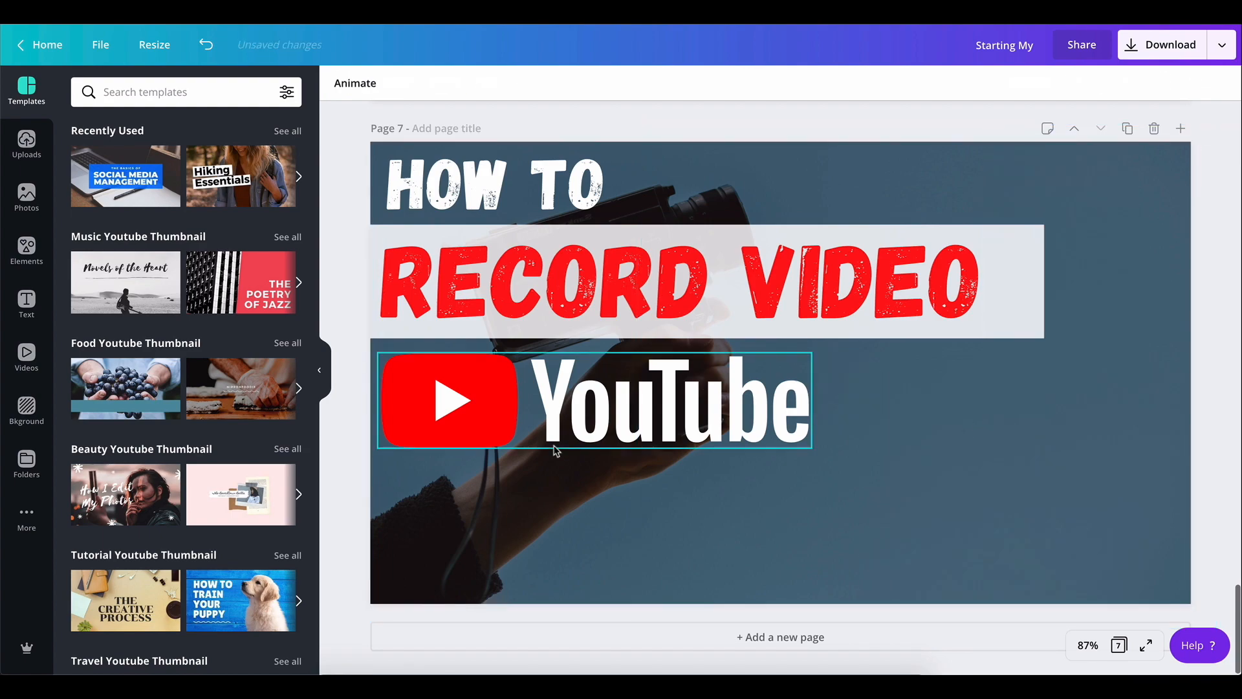
Drag the background photo down below the headline and delete the "HOW TO" text on page 7
click(581, 529)
drag(580, 525, 579, 621)
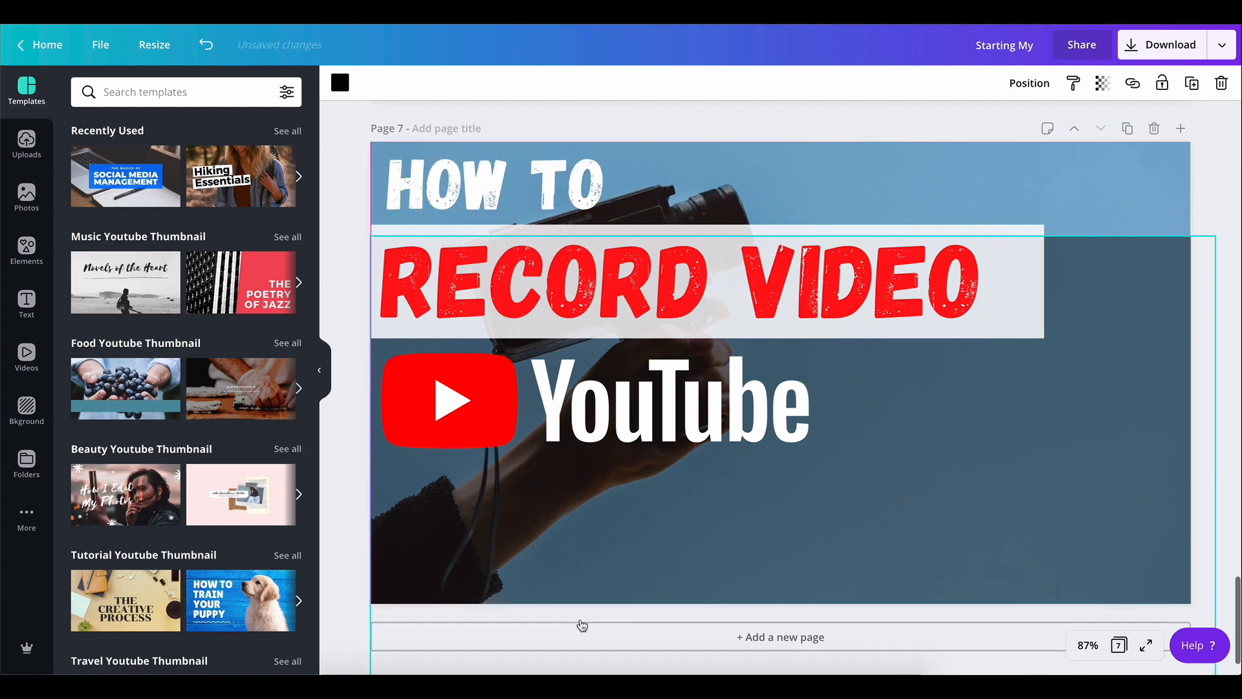
drag(578, 514, 577, 613)
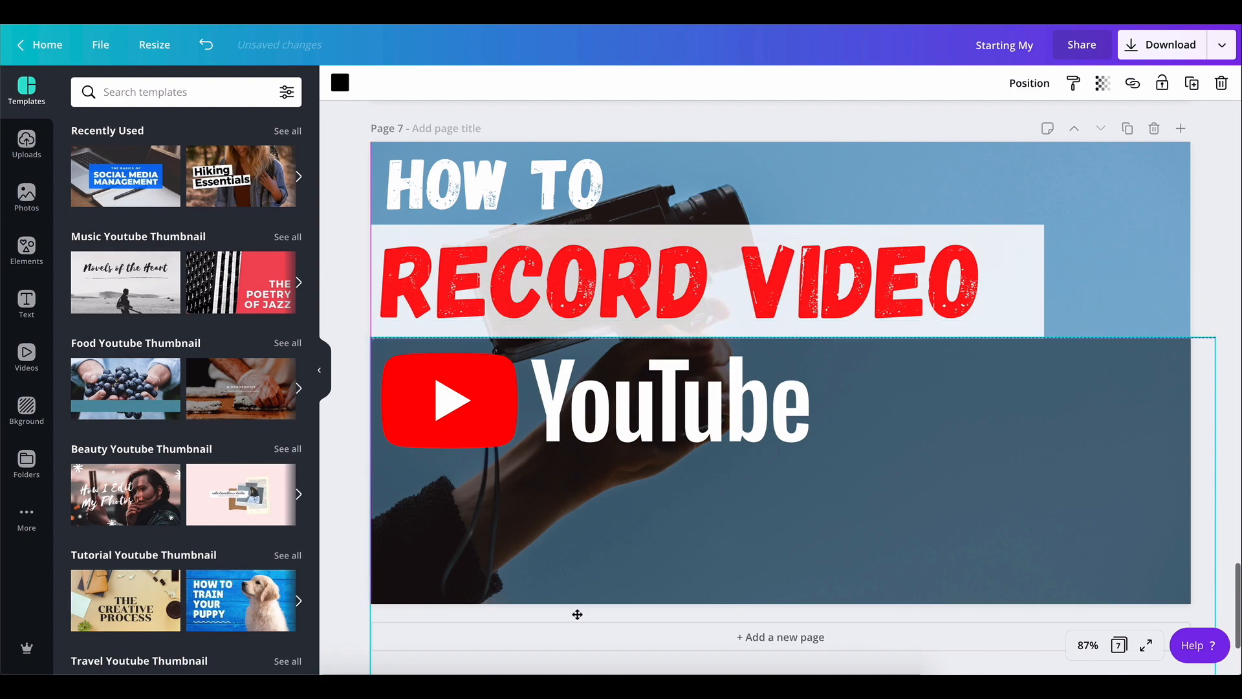
click(774, 165)
key(Delete)
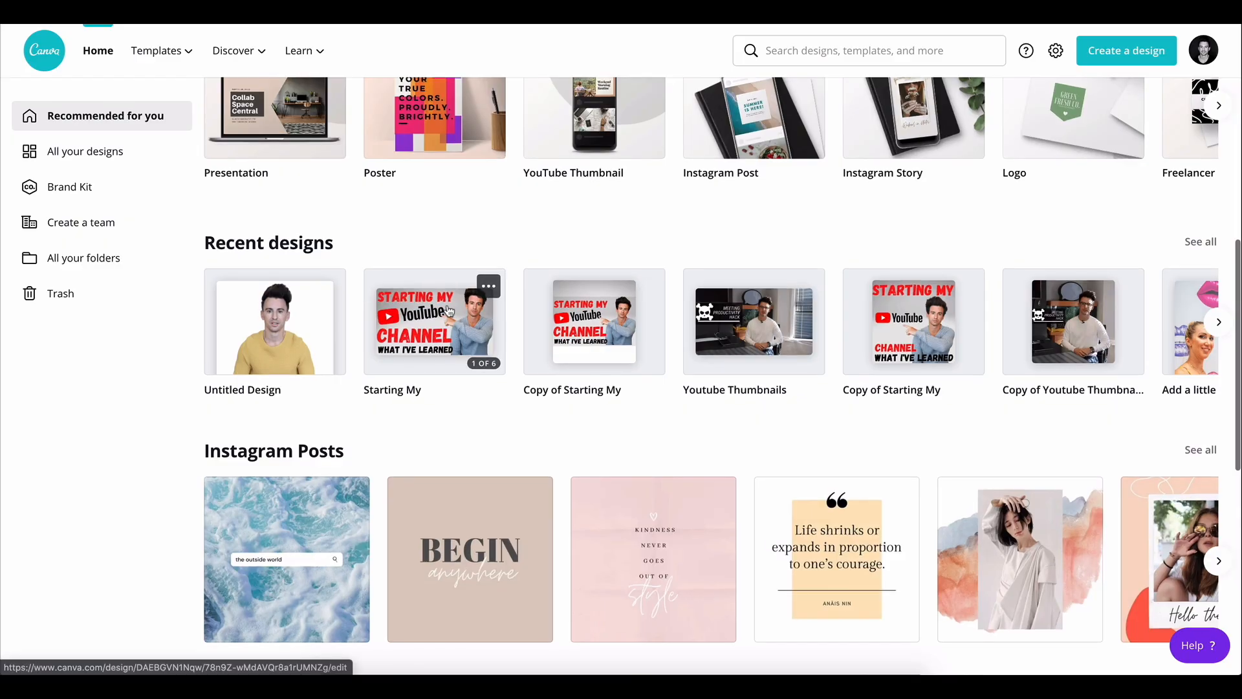
Search for YouTube Thumbnail templates and browse through them
scroll(448, 310, up, 6)
click(679, 253)
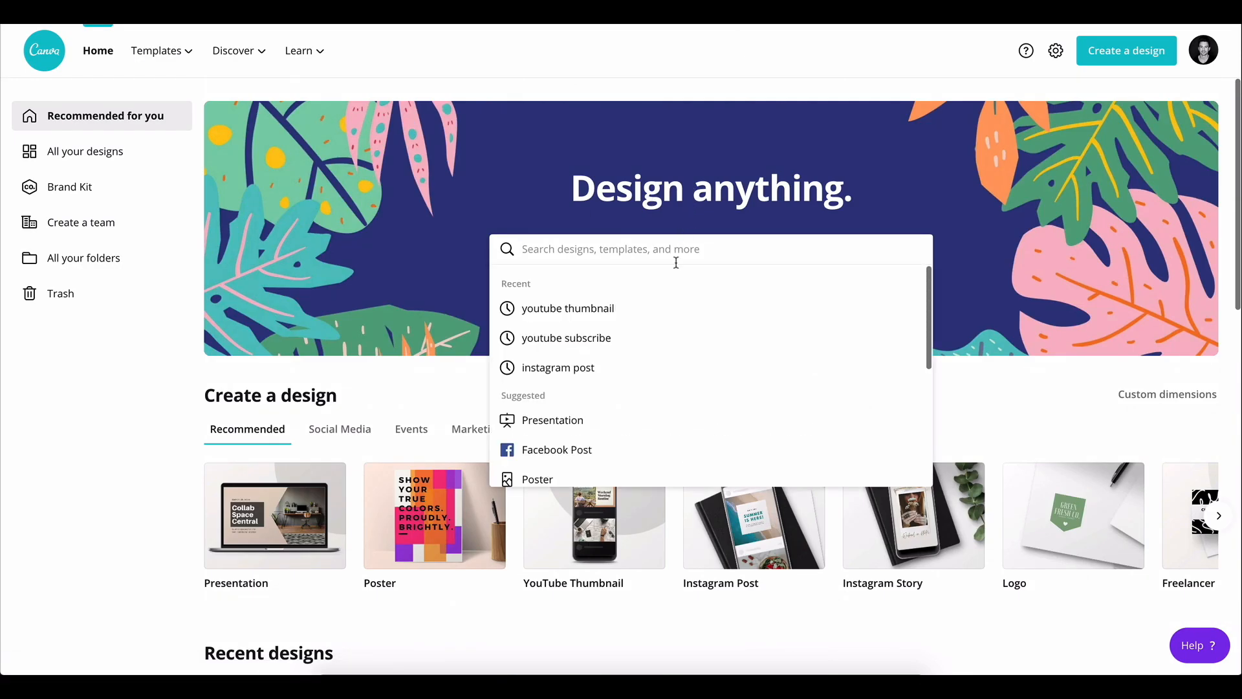
text(youtube)
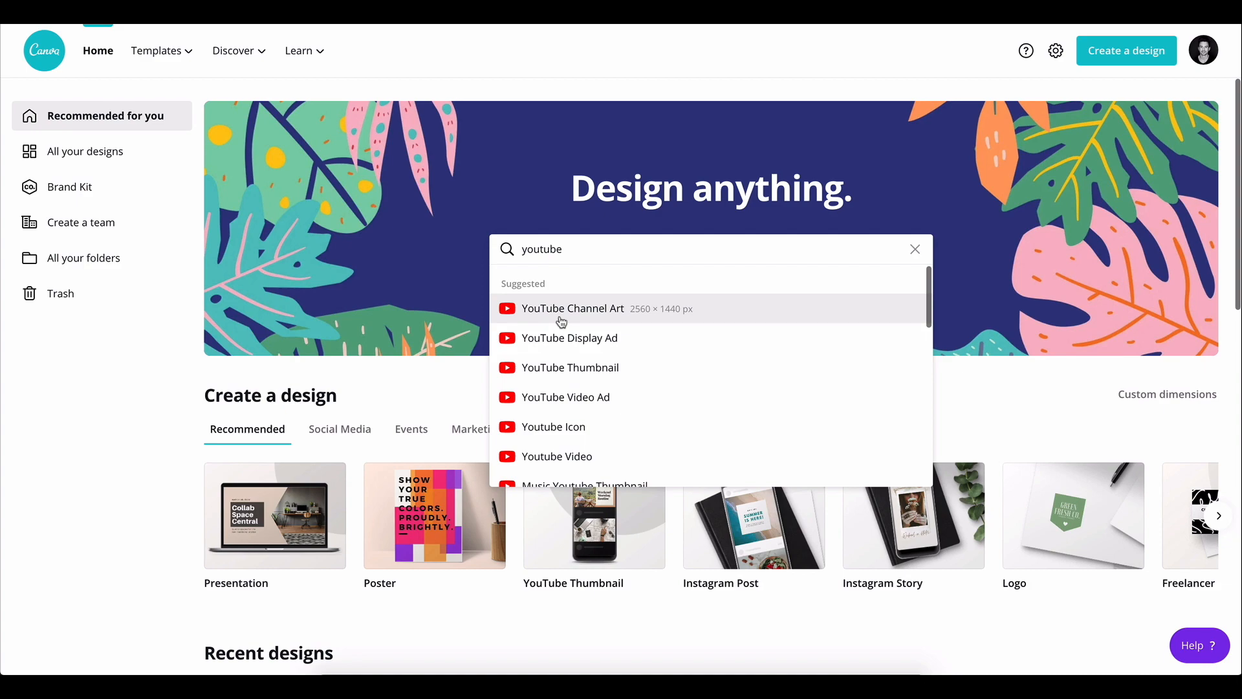
click(559, 377)
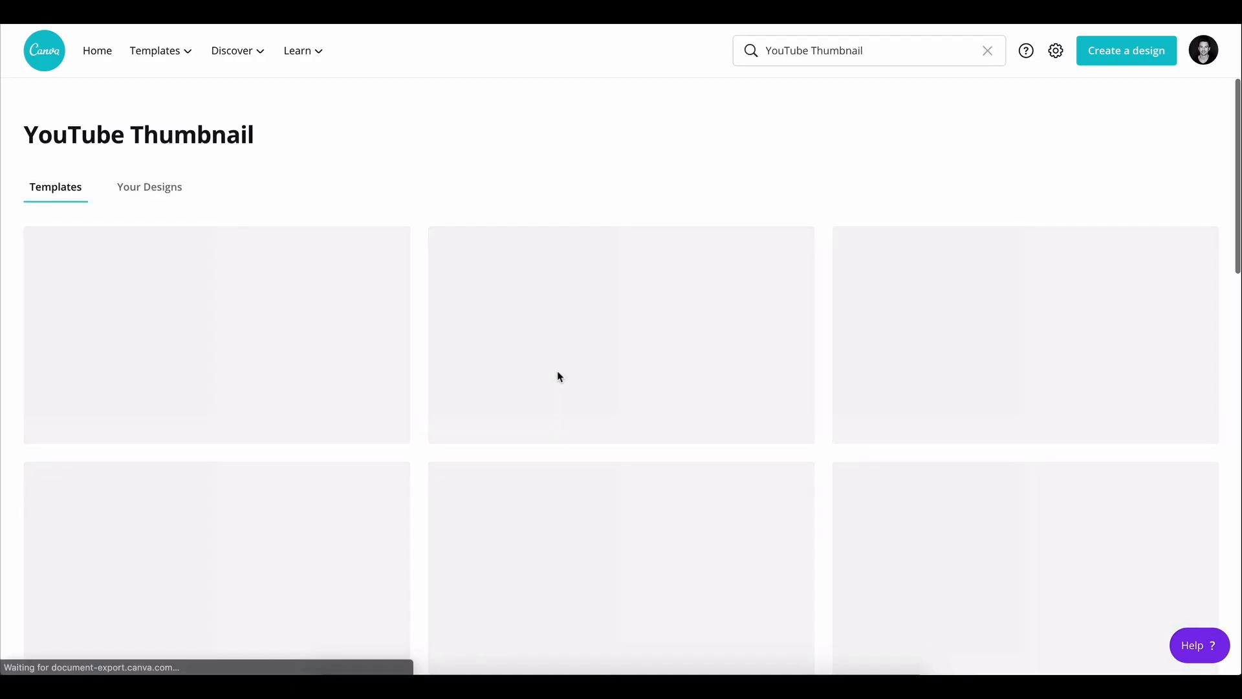
scroll(808, 318, down, 10)
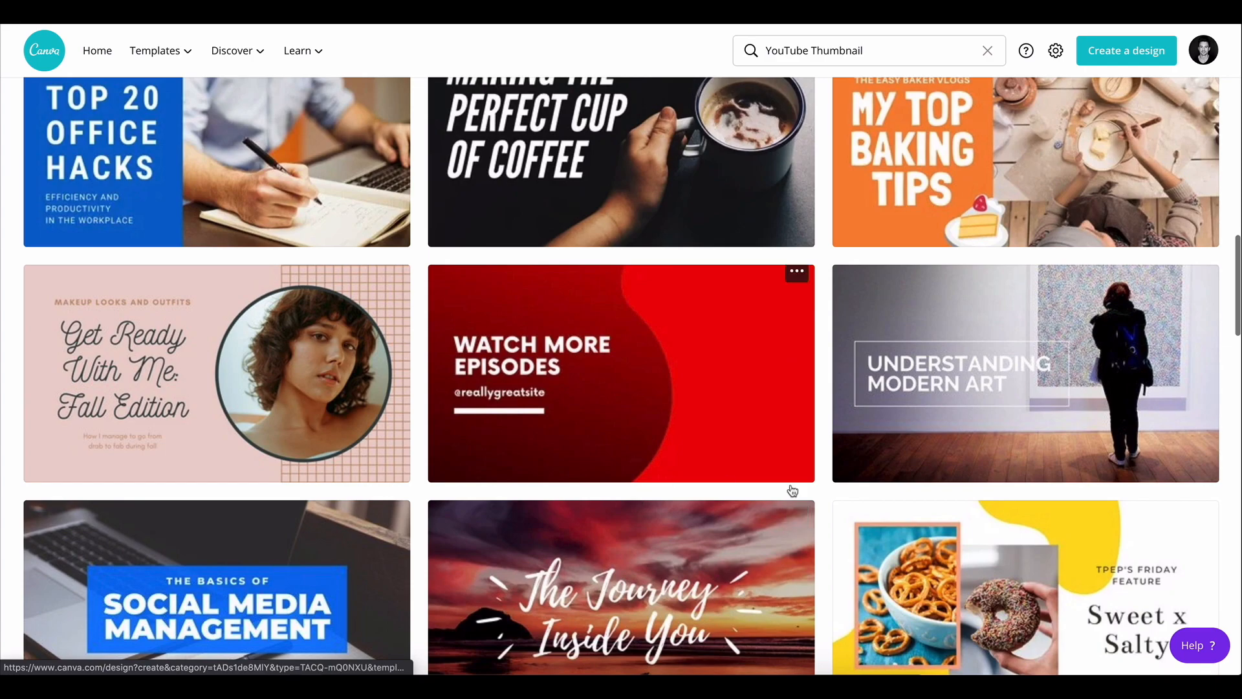
scroll(794, 488, down, 8)
scroll(866, 532, down, 4)
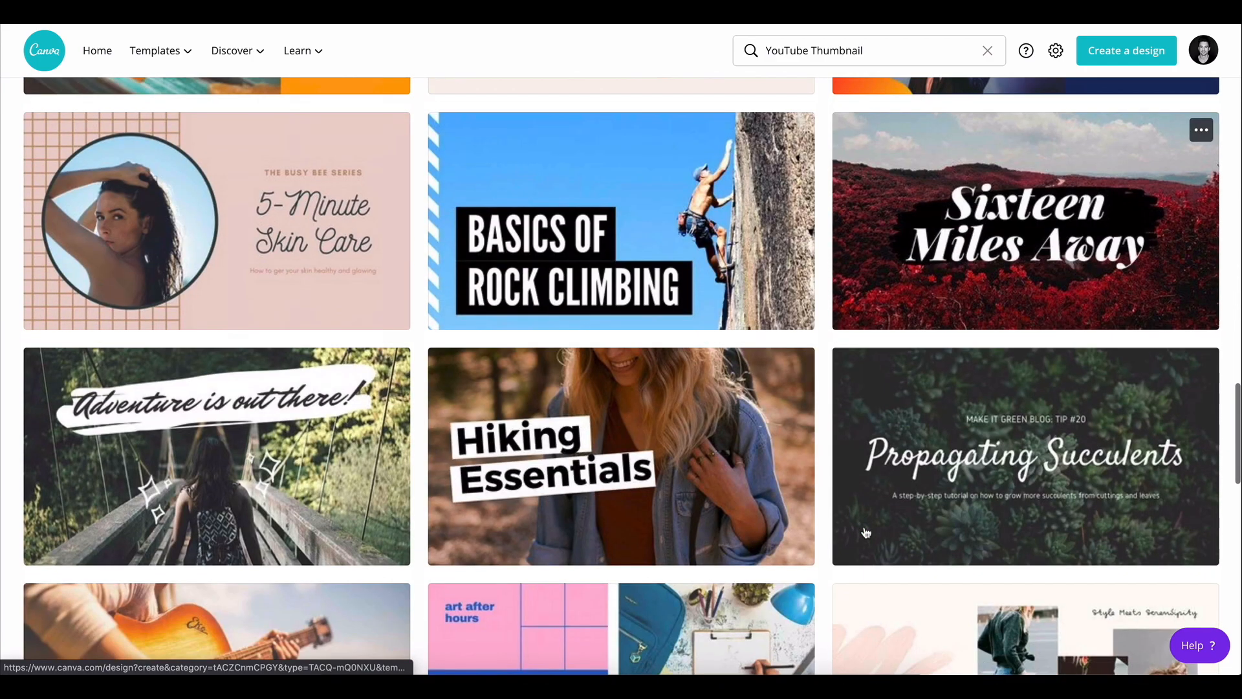
scroll(866, 532, up, 20)
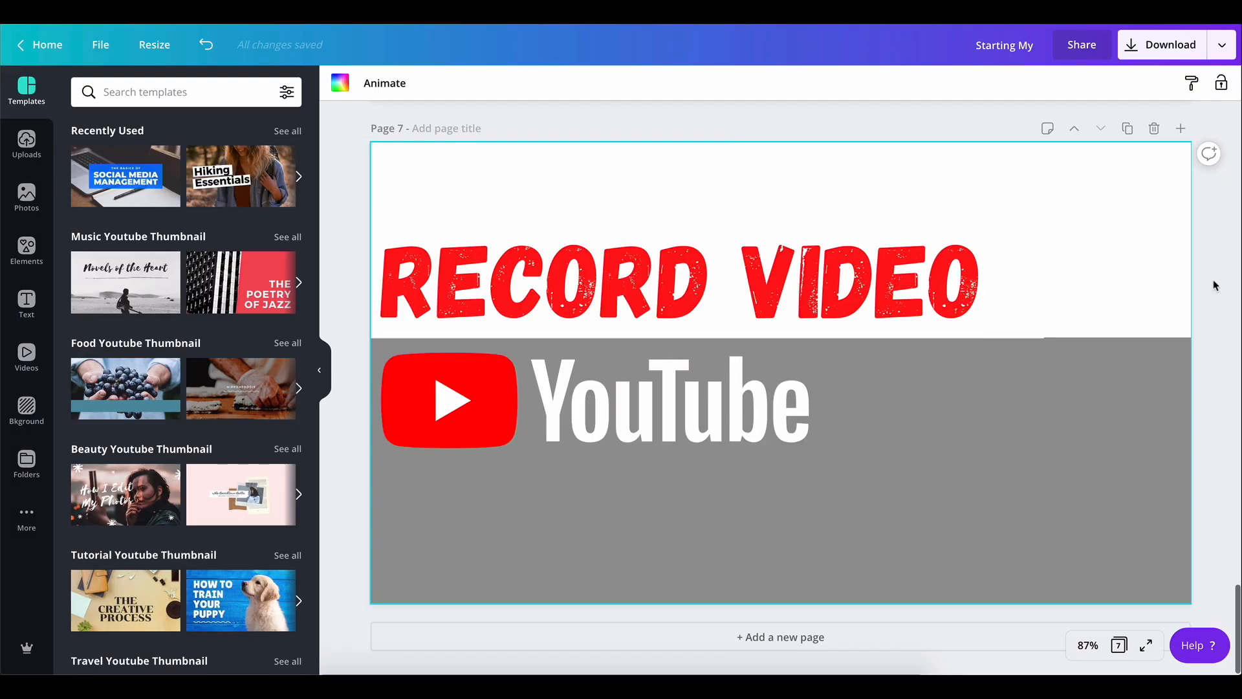
Add a new blank page after page 7
scroll(1216, 285, up, 3)
scroll(1216, 285, down, 4)
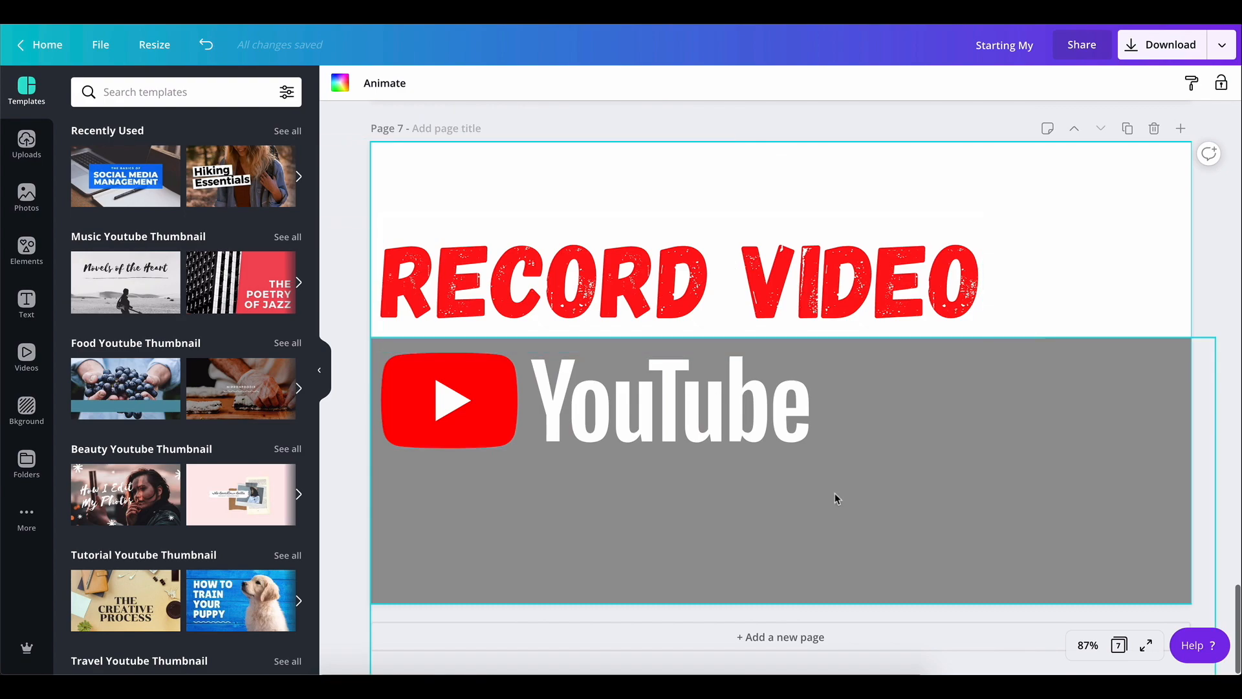
click(791, 638)
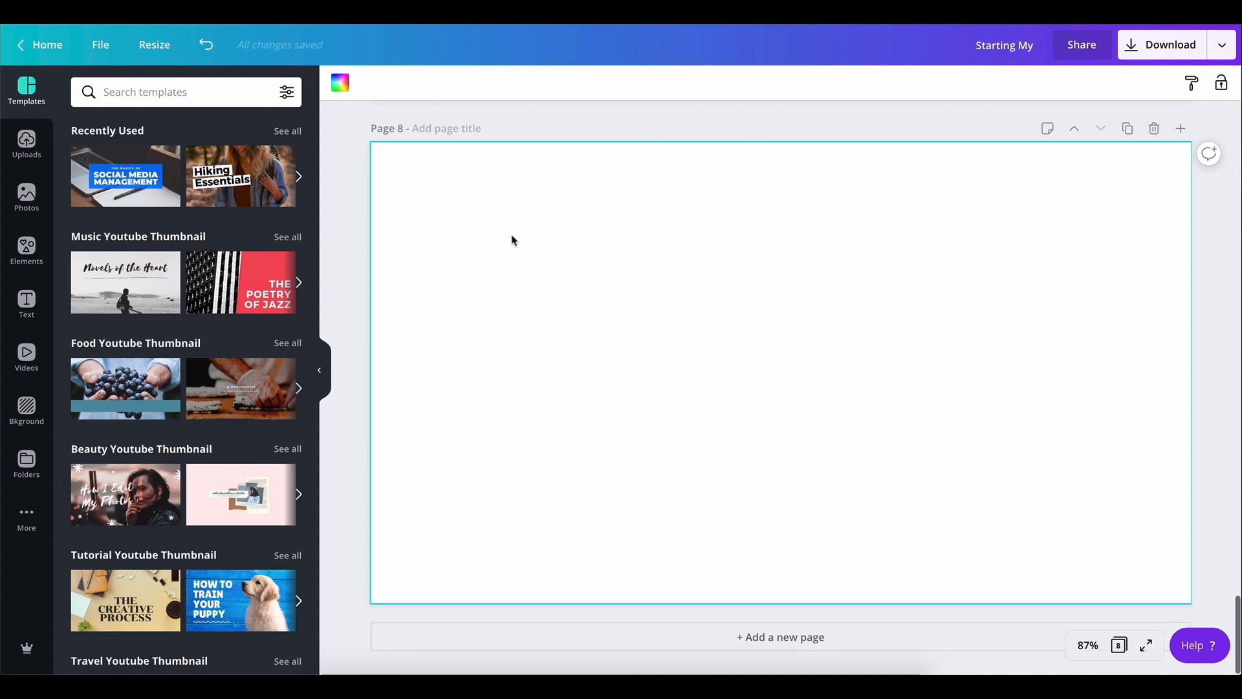
Add a heading containing the pasted title "How I Edit My YouTube Videos Final Cut Pro X" and preview it full screen
click(26, 301)
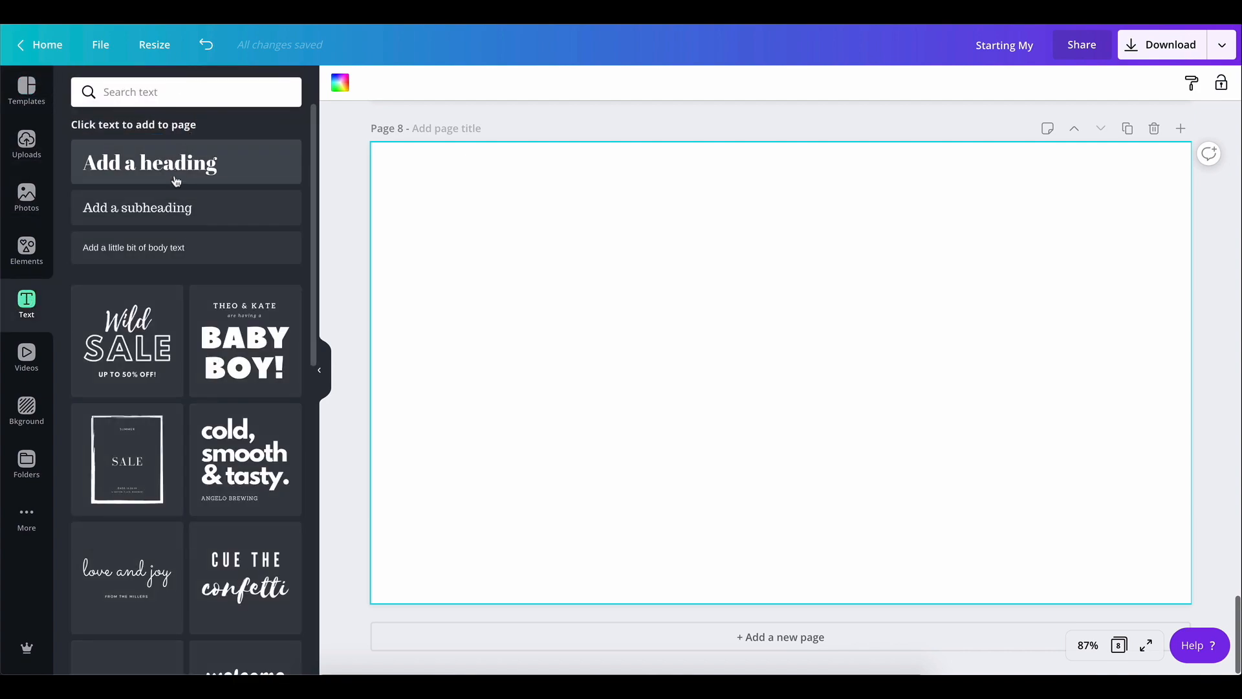
click(175, 181)
key(ctrl+v)
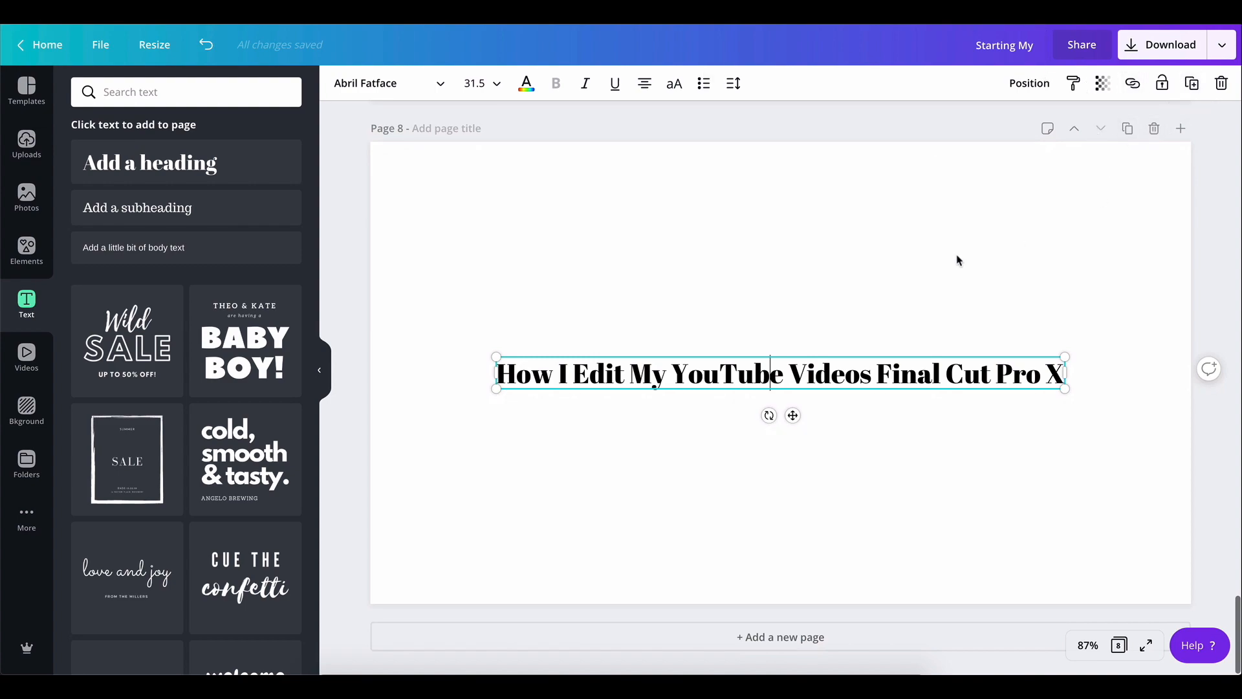
click(1146, 646)
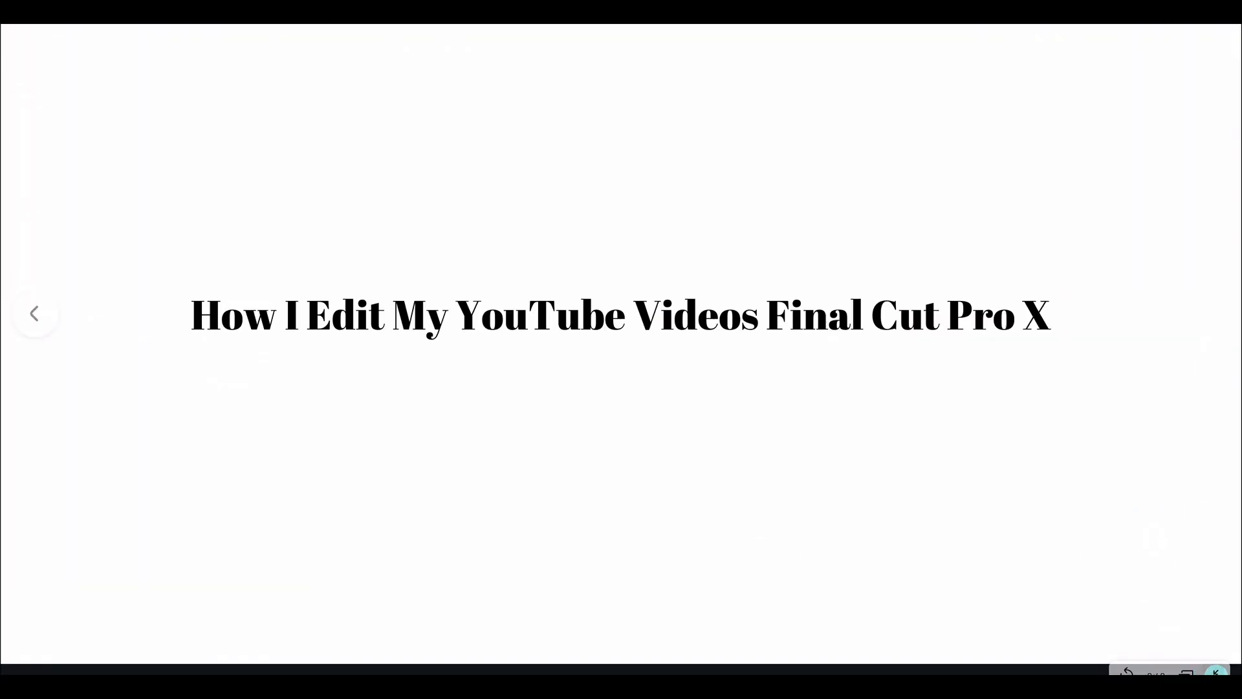
key(Escape)
Change the title's font to Gagalin
click(1087, 645)
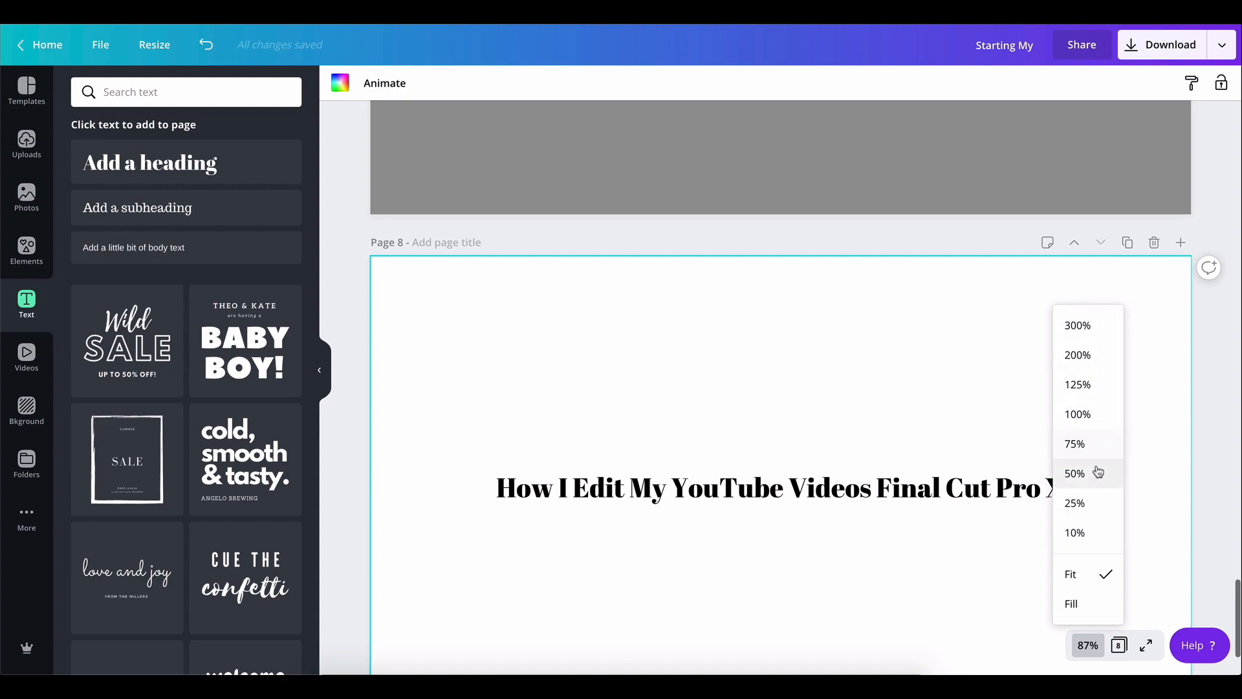
click(1098, 447)
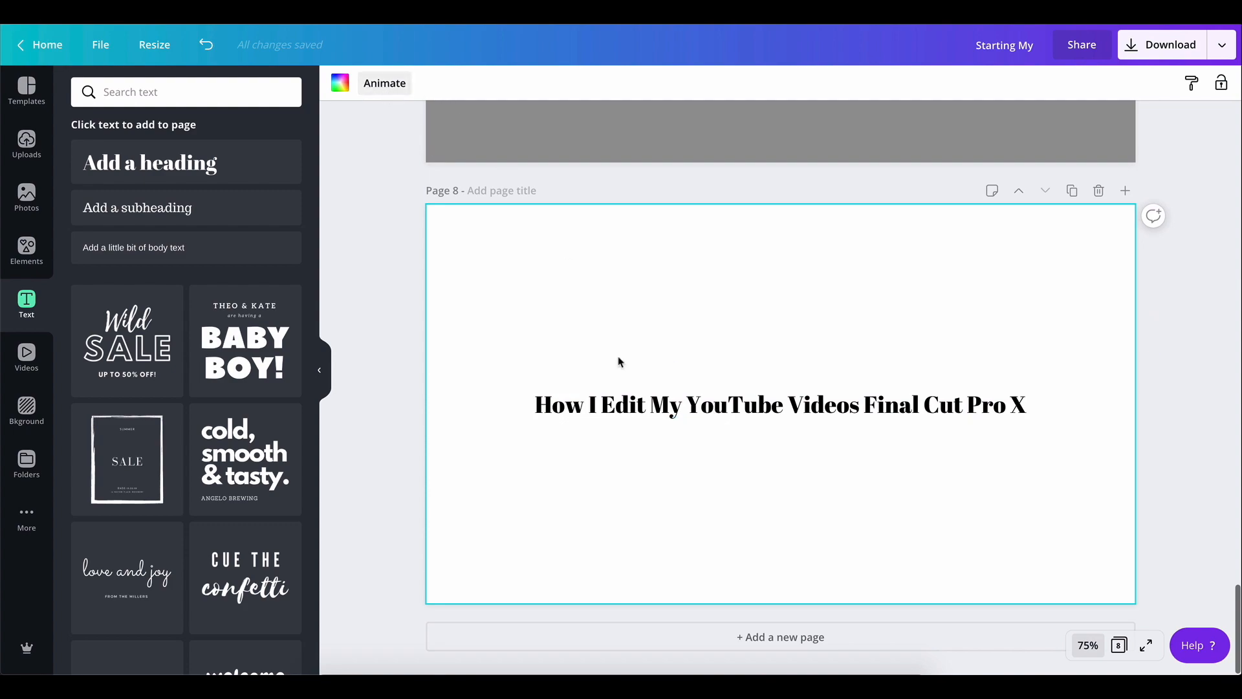
click(713, 408)
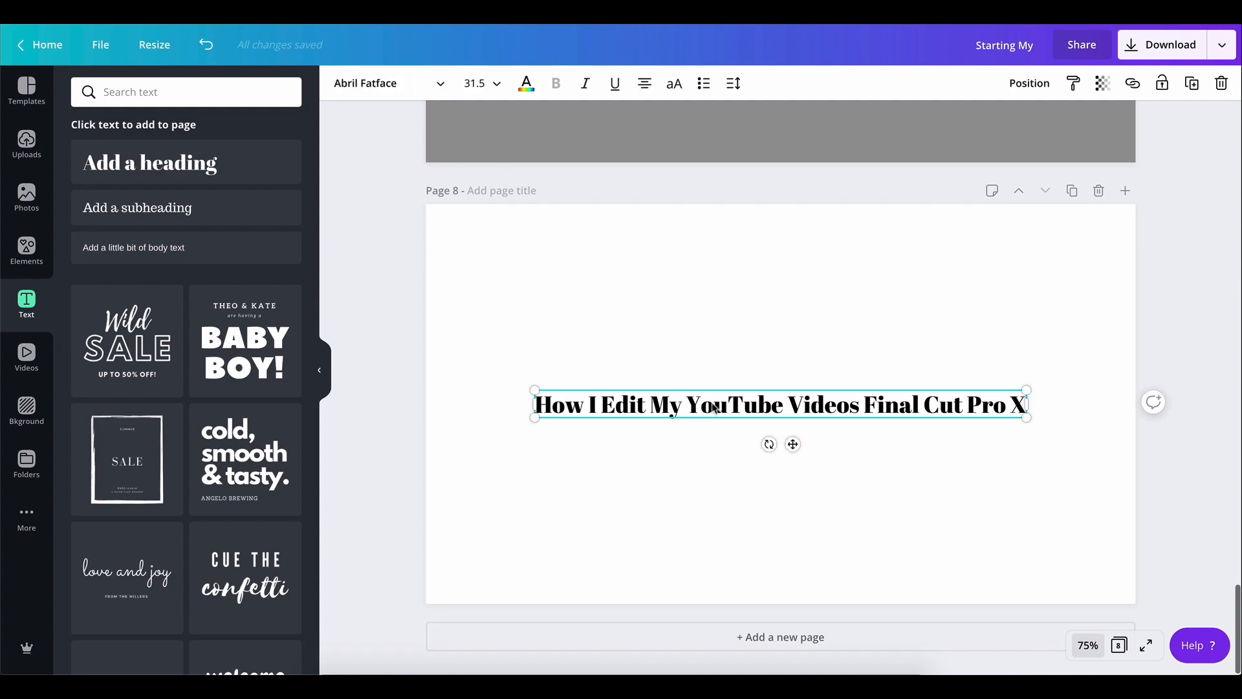
click(391, 83)
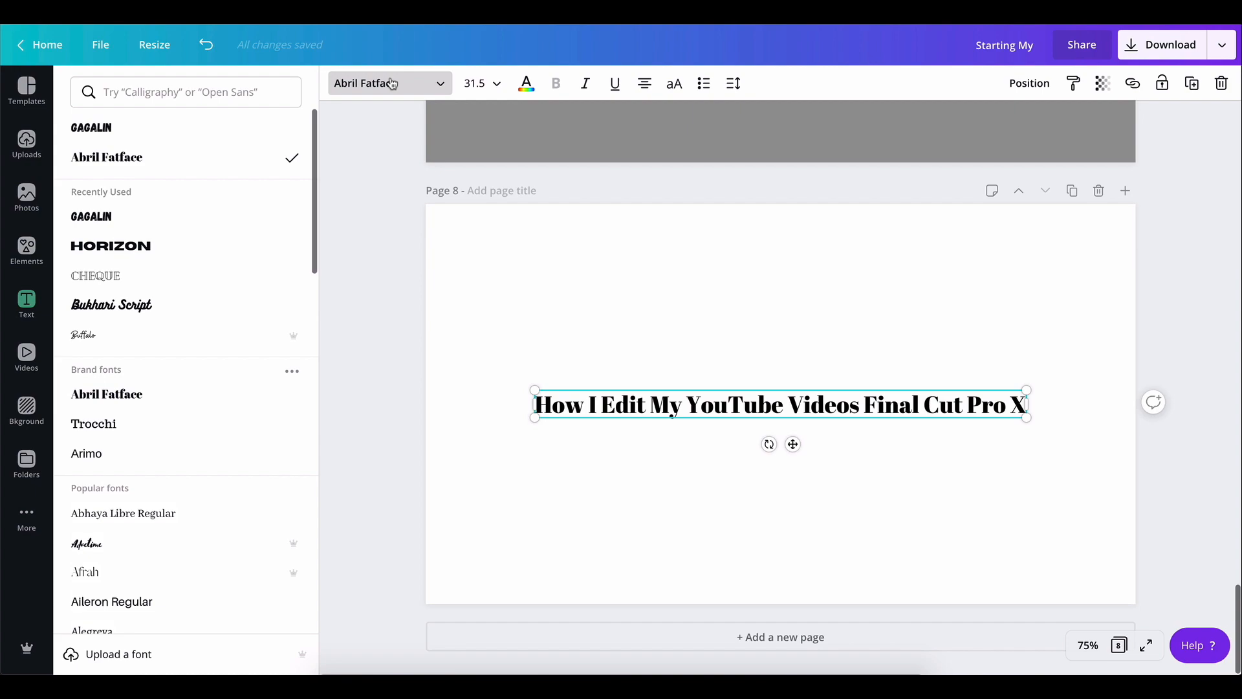
click(136, 222)
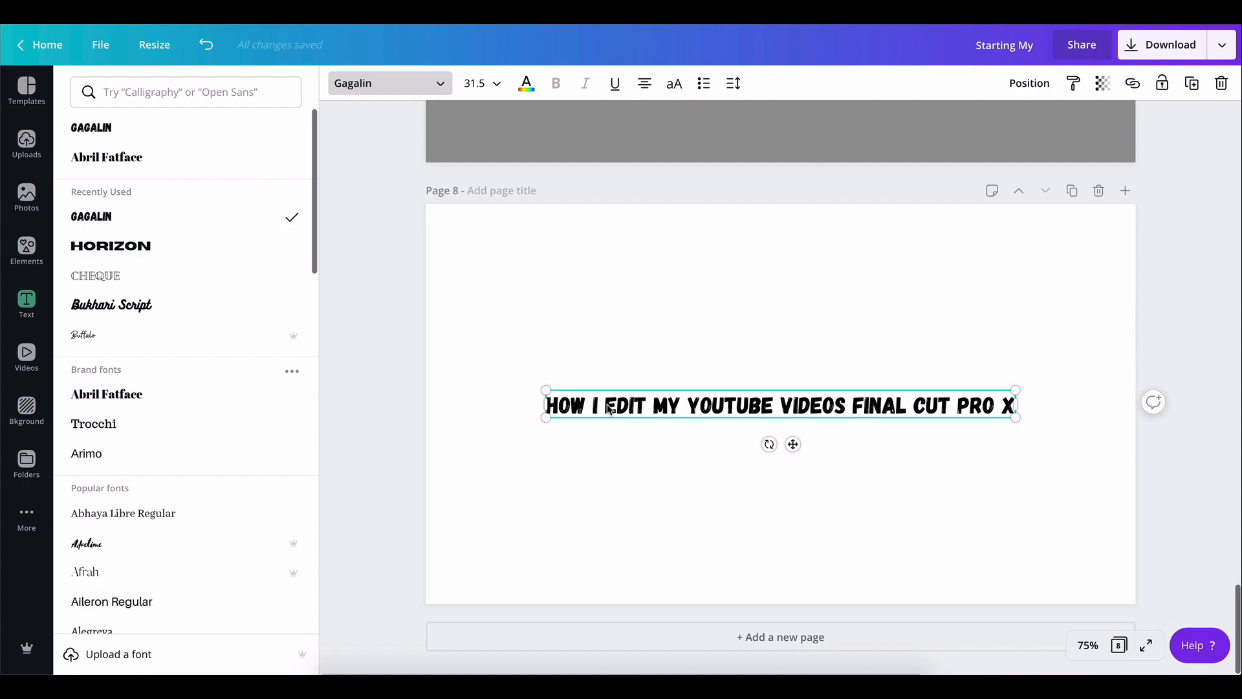
Delete the edited page 7 with the "RECORD VIDEO" layout
scroll(691, 471, up, 8)
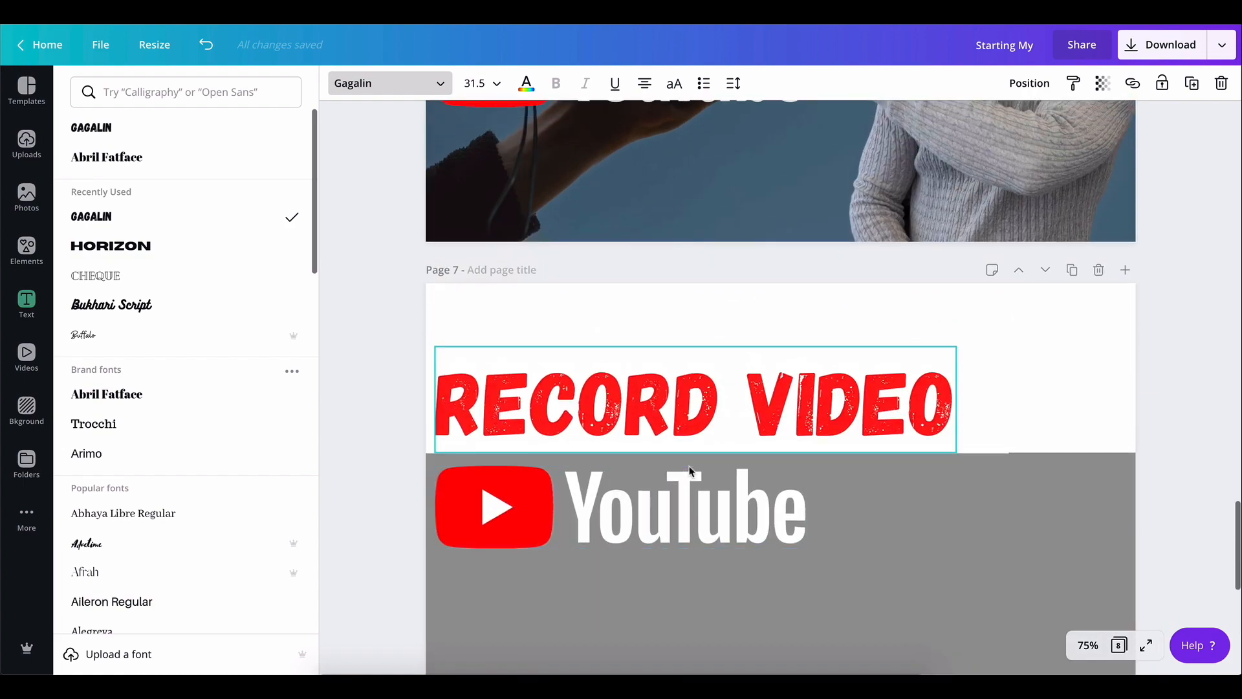
click(1098, 270)
scroll(1210, 257, up, 3)
scroll(1210, 257, up, 3)
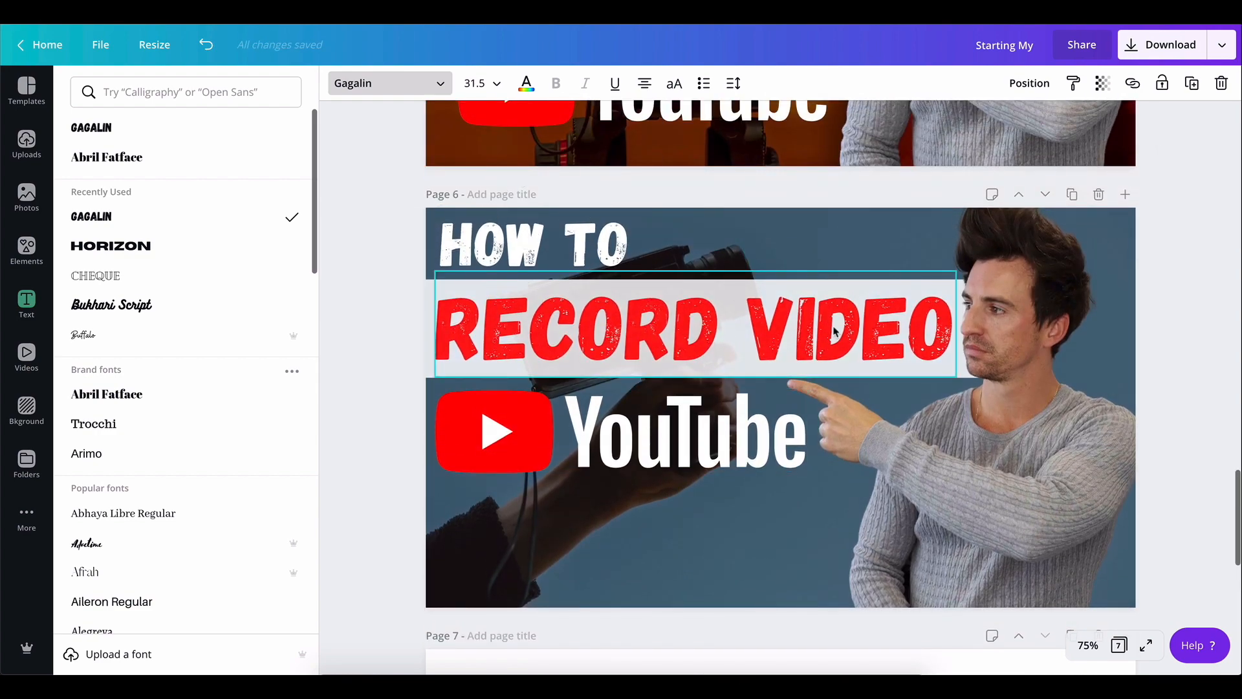
Duplicate the page with the "How I Edit My YouTube Videos Final Cut Pro X" title
scroll(1076, 367, down, 2)
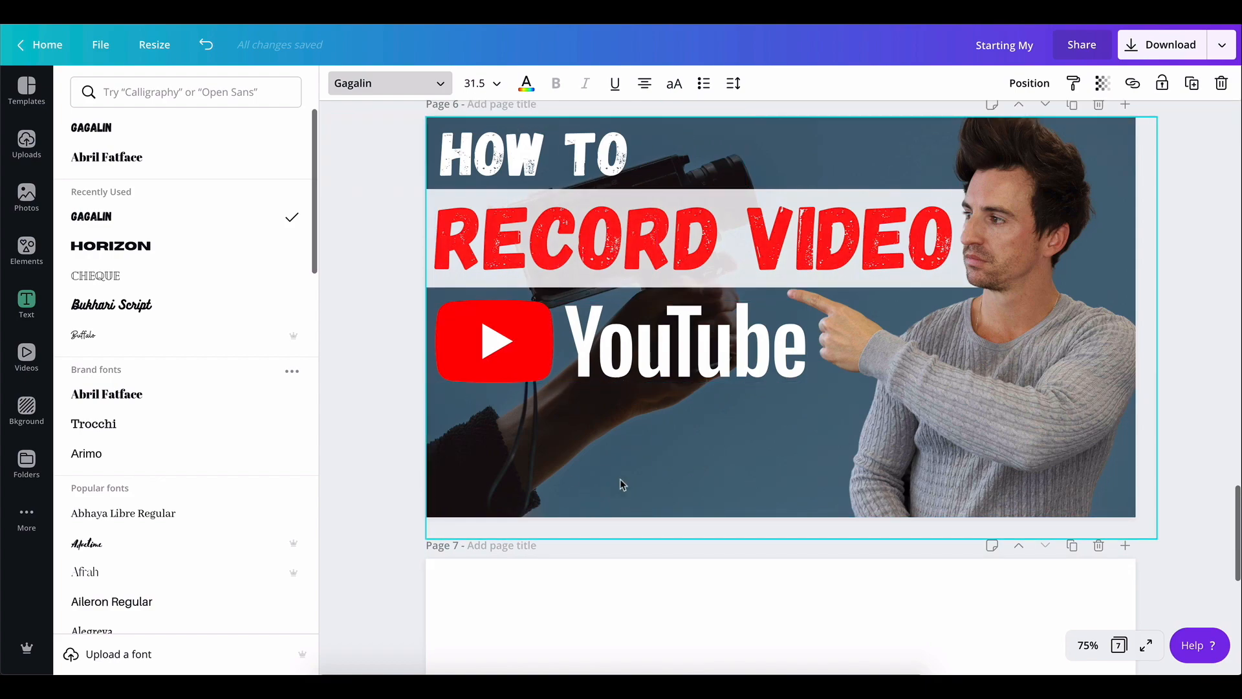
scroll(620, 484, down, 5)
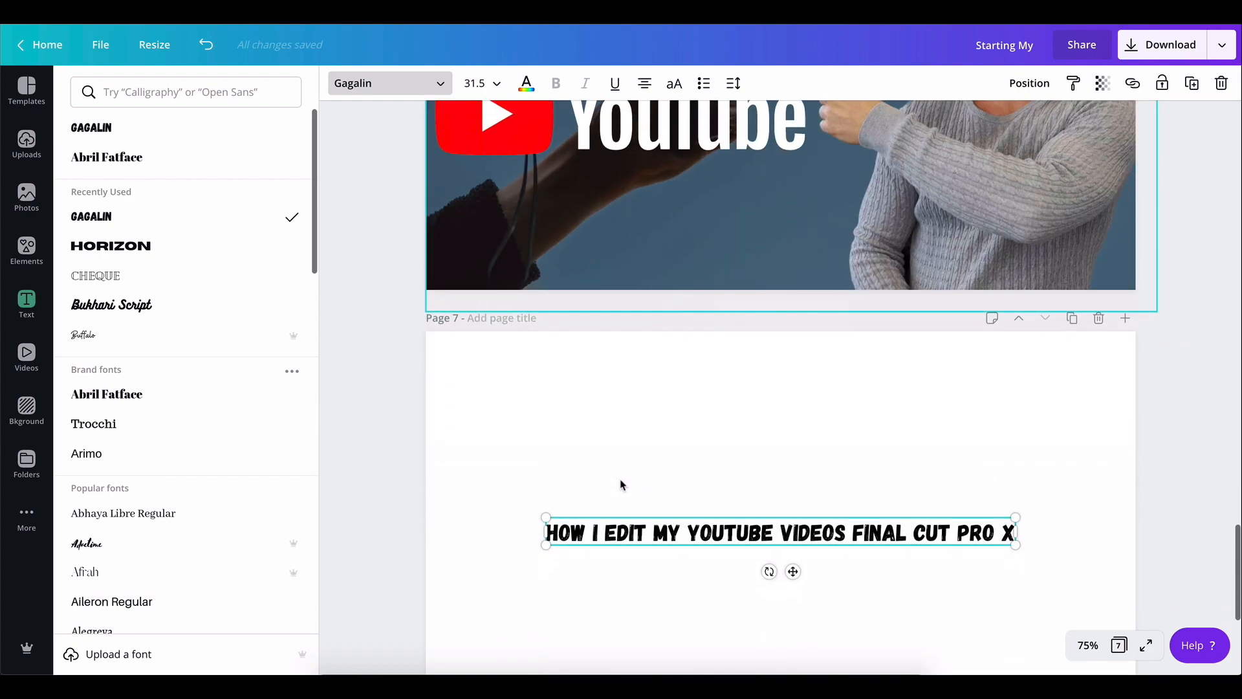
click(606, 530)
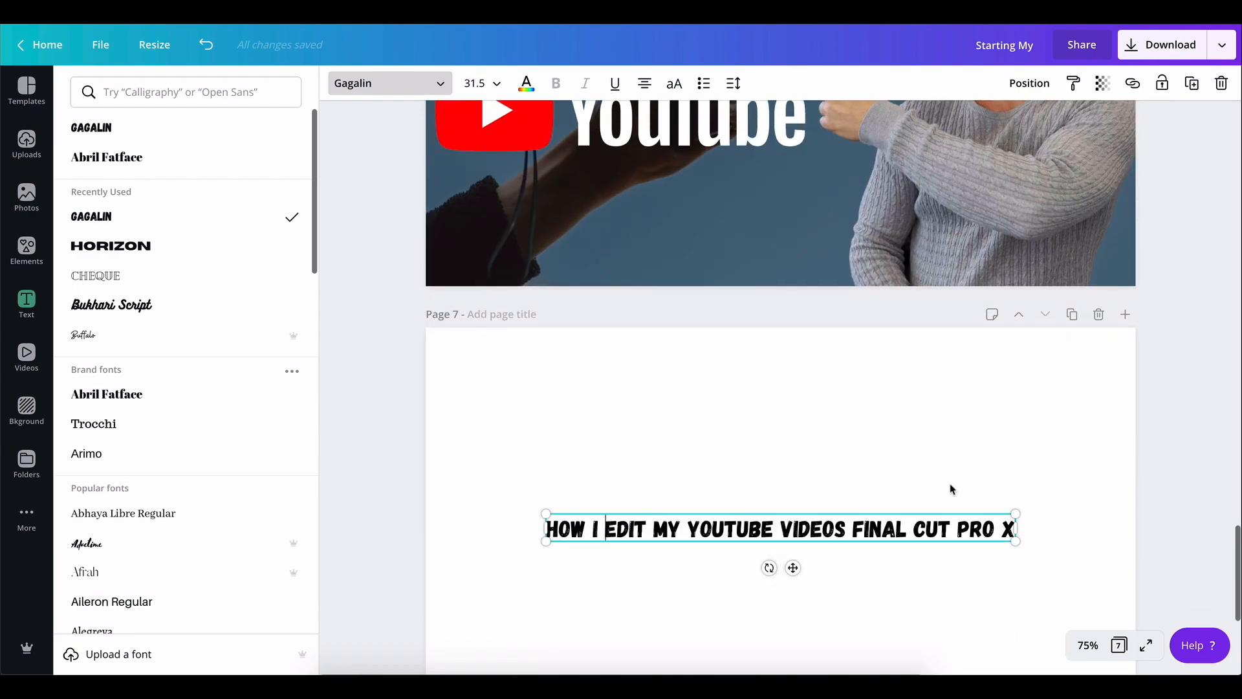
click(907, 522)
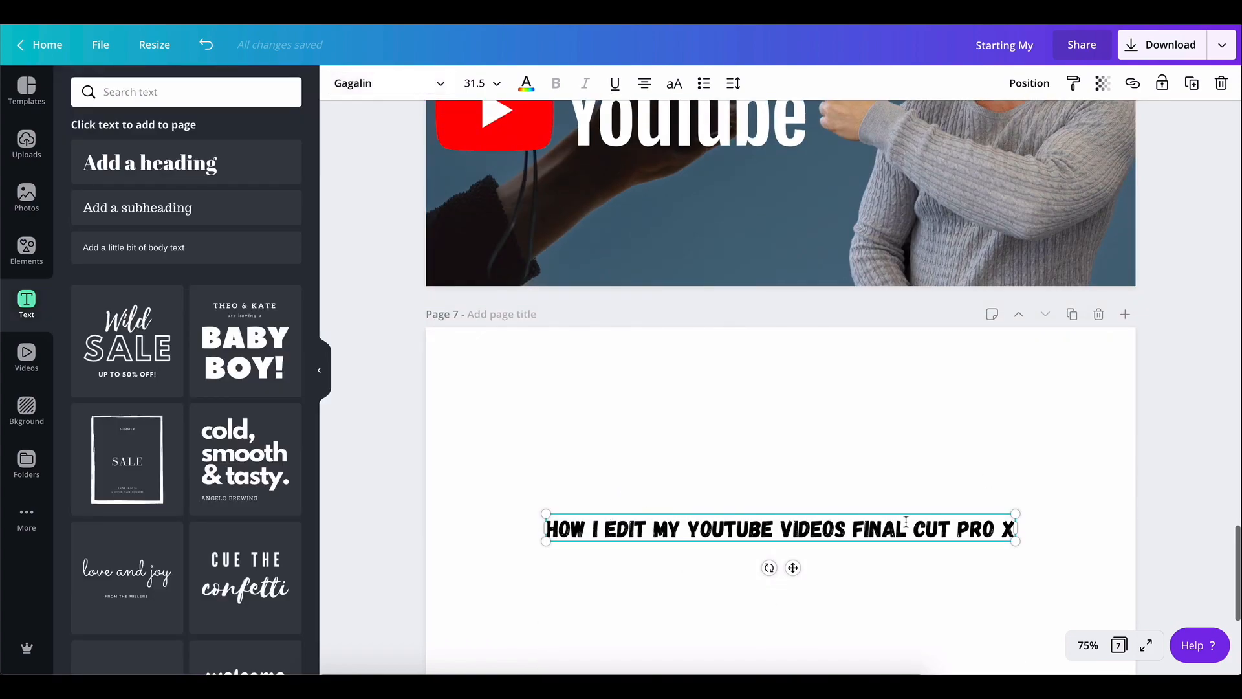
click(1072, 314)
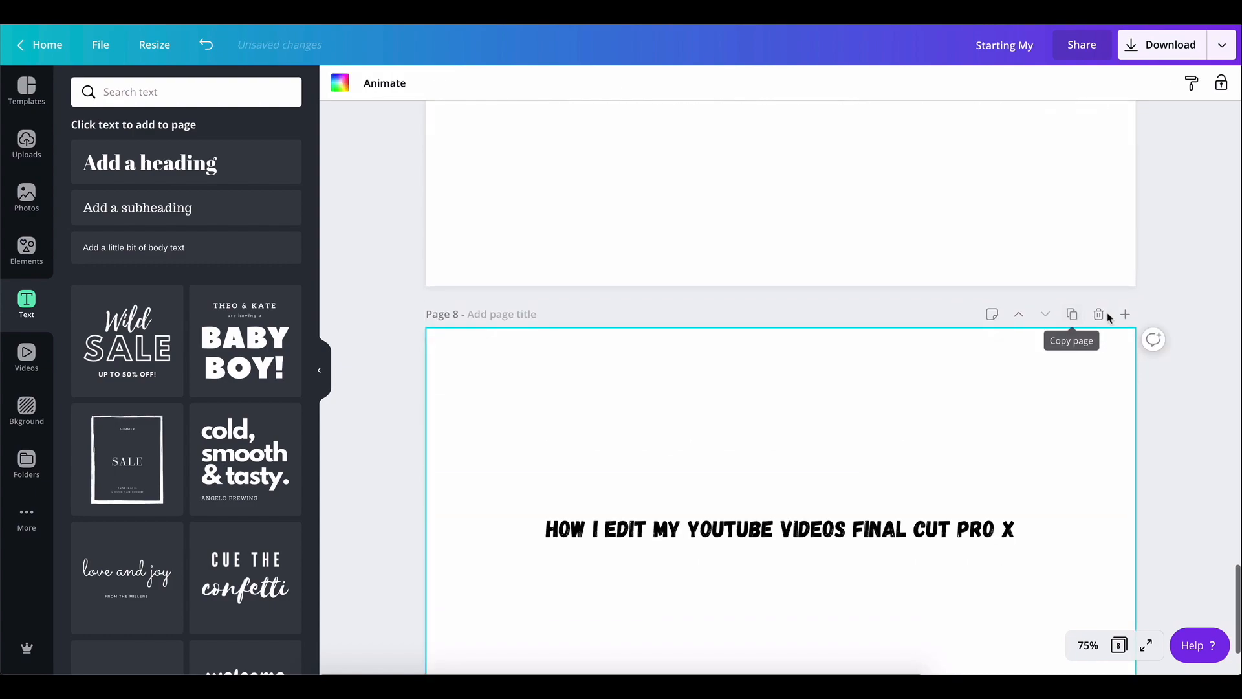
Delete the duplicated page 8
click(1100, 316)
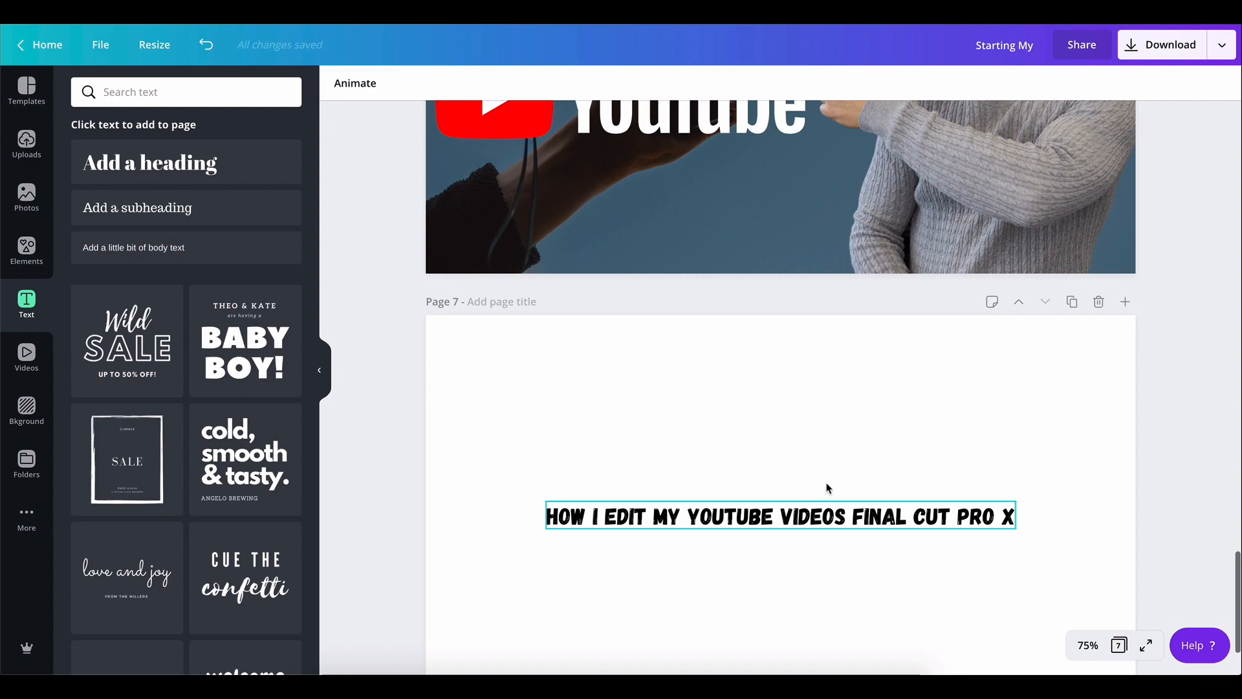
Duplicate the title text on page 7 and move the copy below the original
click(915, 446)
click(872, 517)
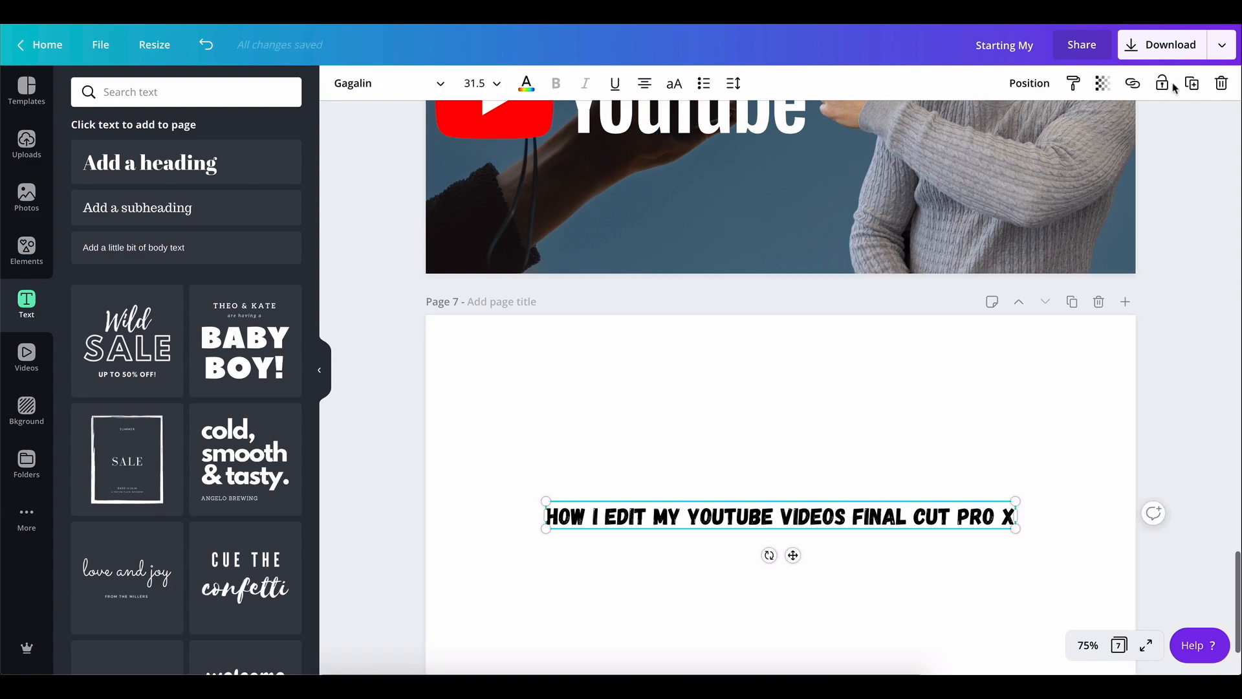
click(1192, 84)
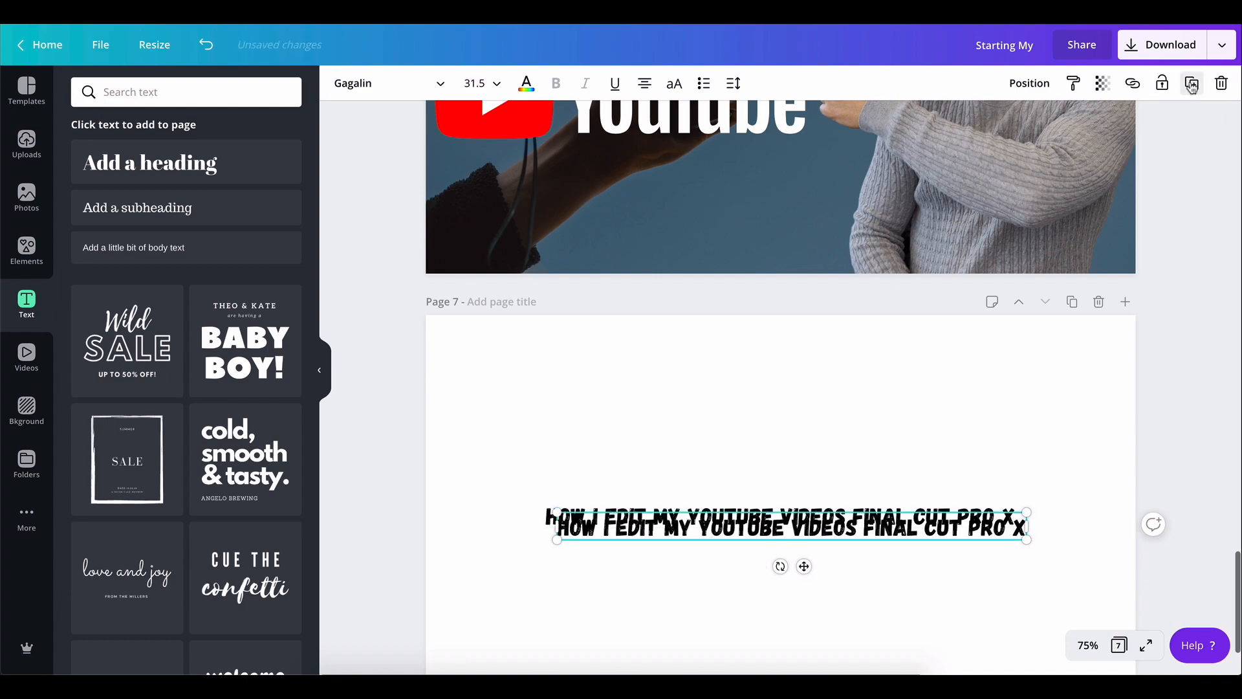
drag(765, 531, 755, 570)
Replace the upper title's text with "HOW TO"
click(768, 522)
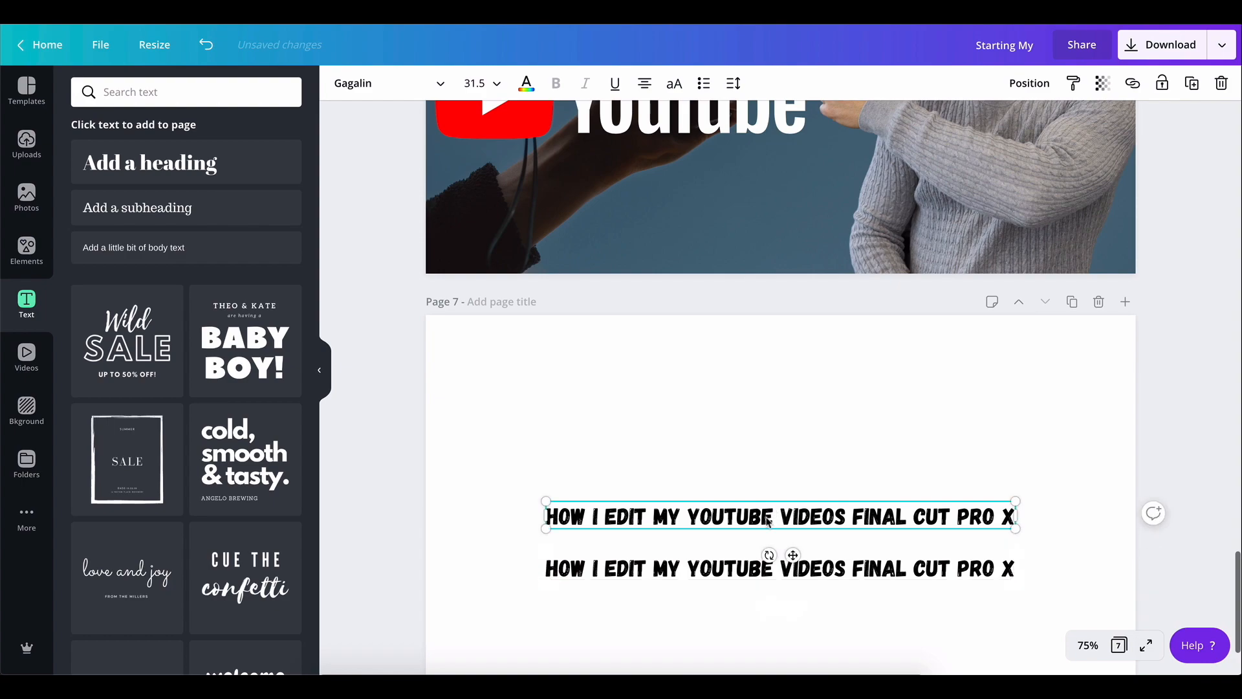
drag(605, 518, 1007, 515)
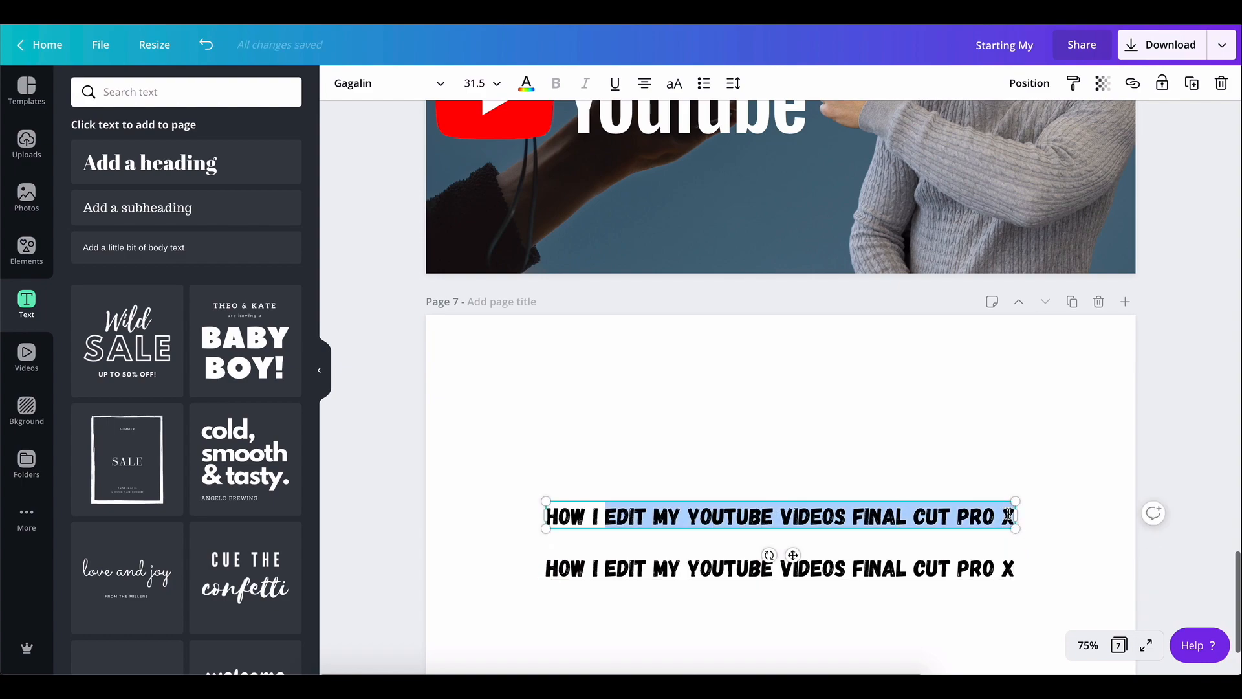
key(BackSpace)
key(BackSpace)
key(BackSpace)
key(BackSpace)
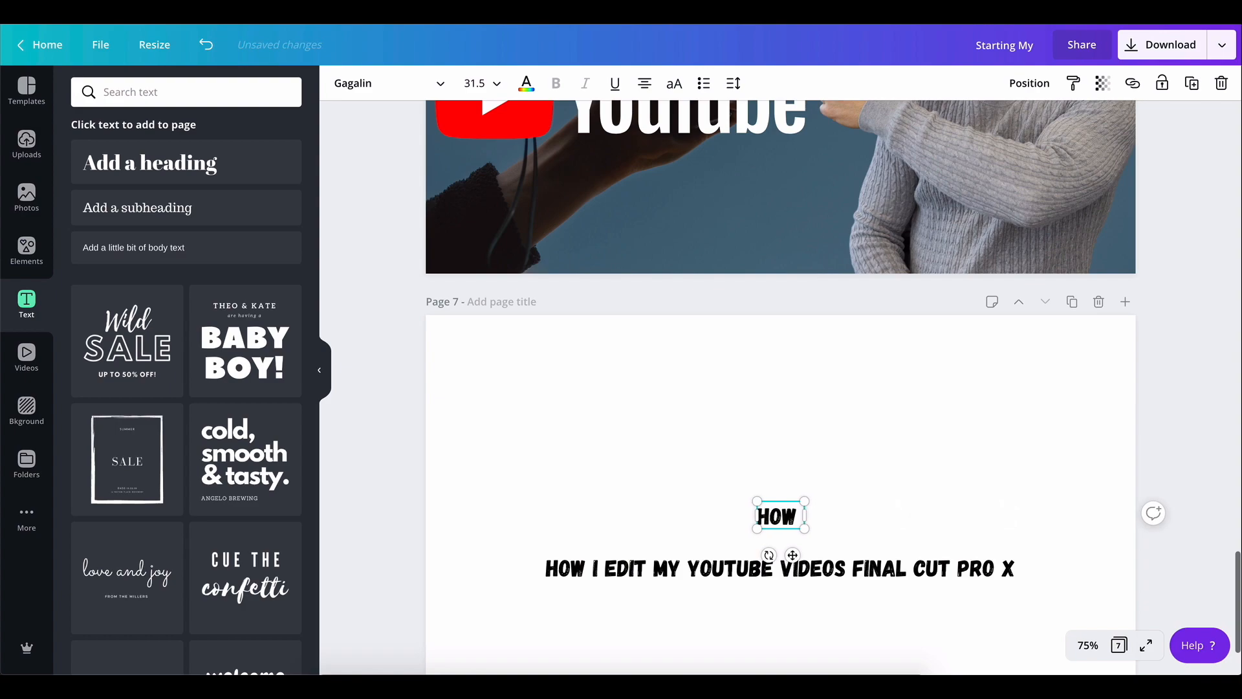
text(TO)
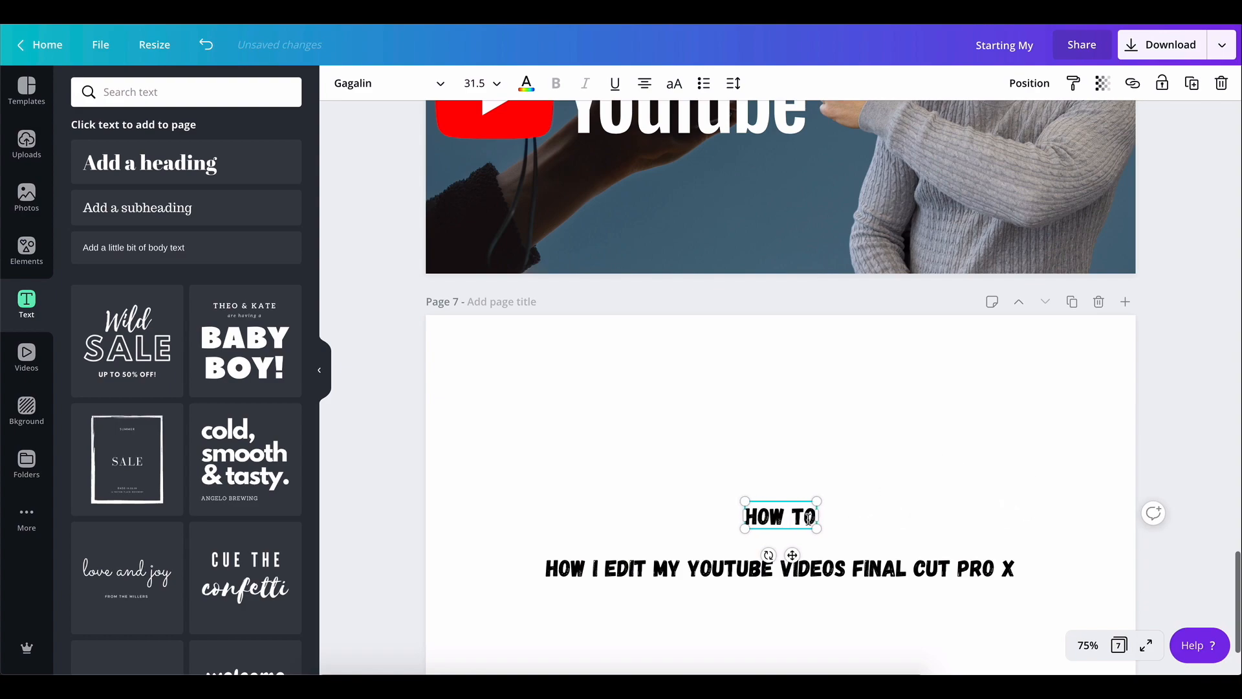
Enlarge "HOW TO" to font size 48.9 and move it to the page's top-left corner
drag(816, 528, 853, 522)
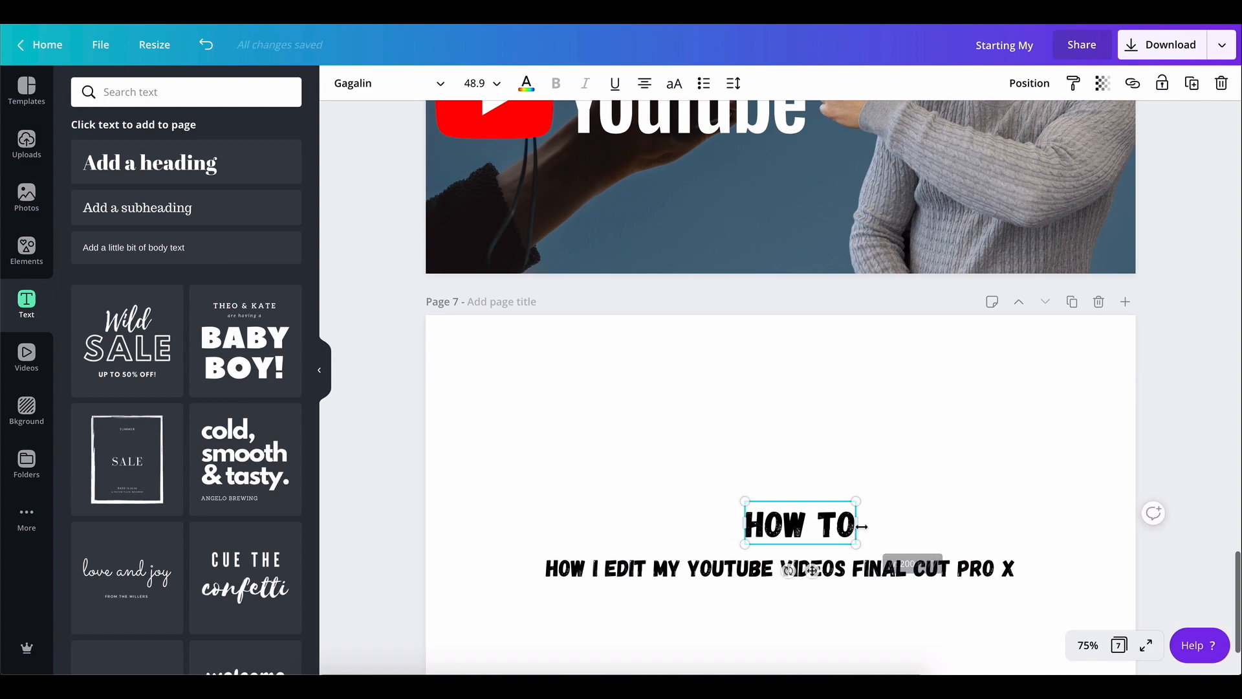
click(776, 438)
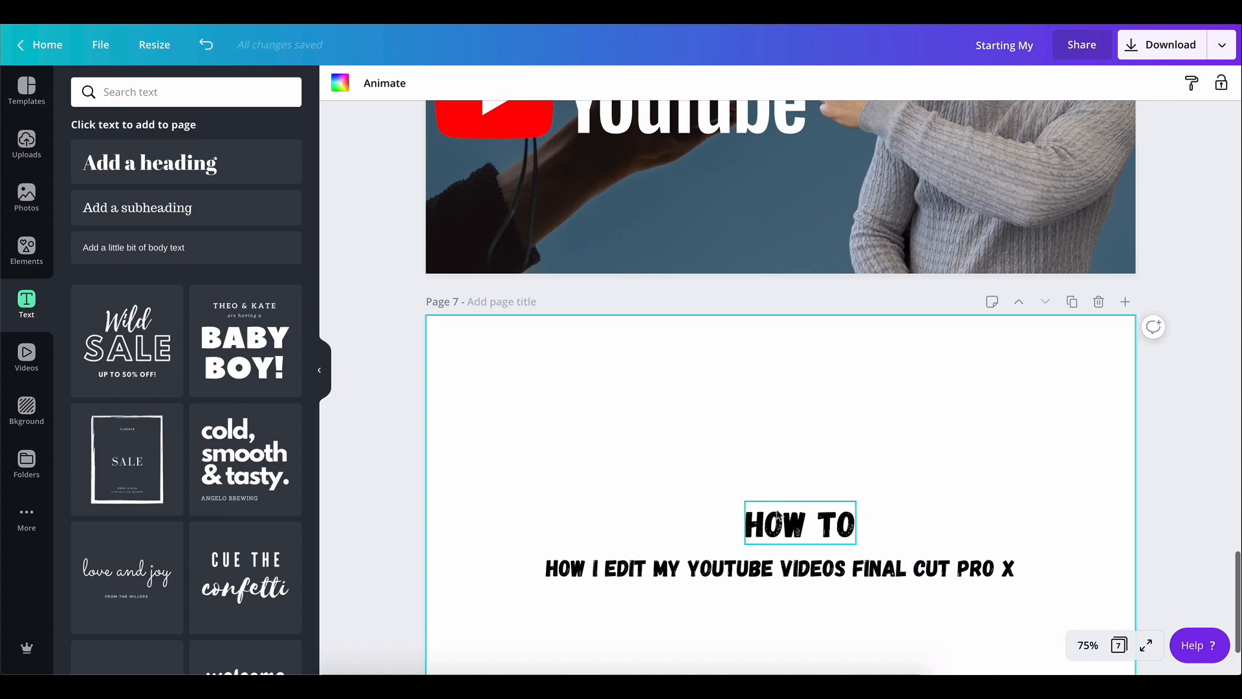
drag(776, 523, 471, 349)
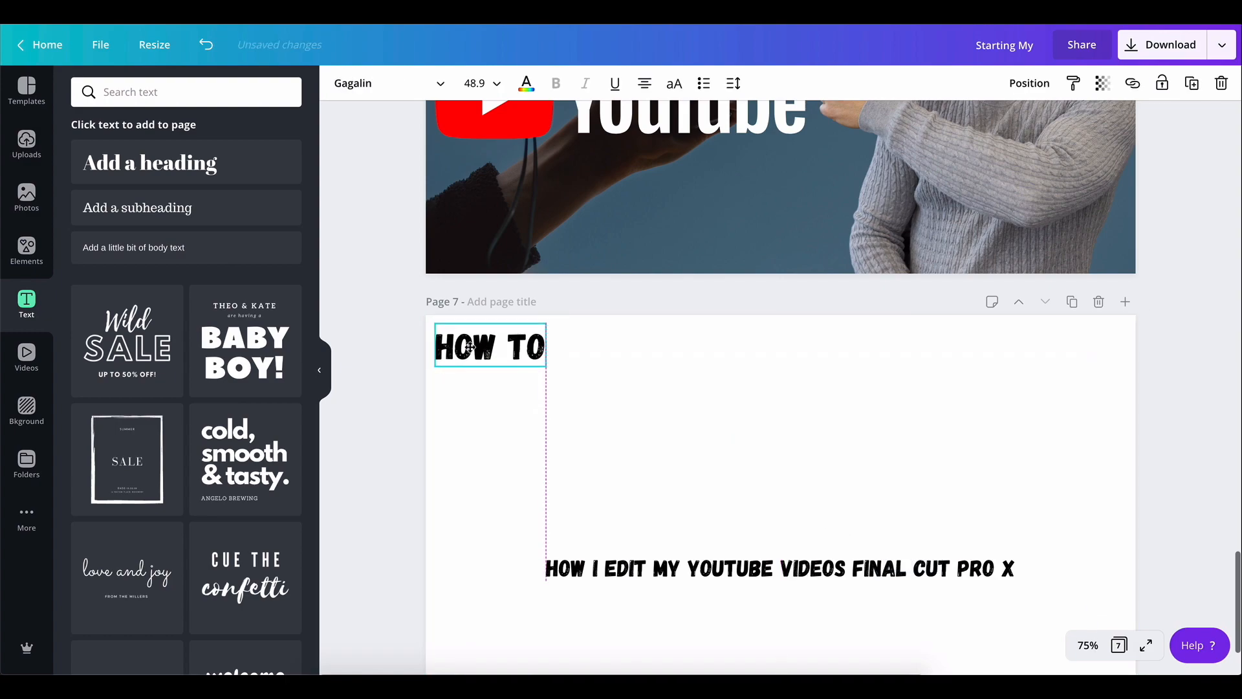
Edit the lower title to read "EDIT YOUTUBE VIDEOS FINAL CUT PRO X"
scroll(844, 470, down, 2)
click(610, 457)
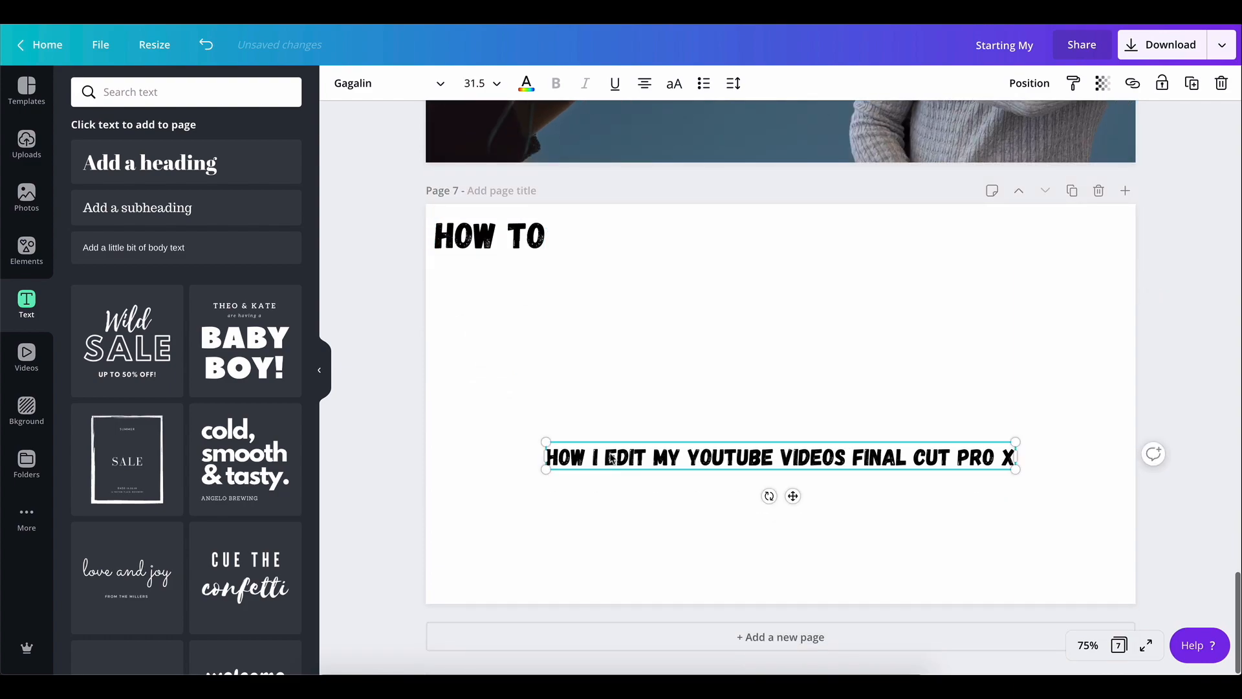
click(609, 457)
key(BackSpace)
key(BackSpace)
key(BackSpace)
key(BackSpace)
key(BackSpace)
key(BackSpace)
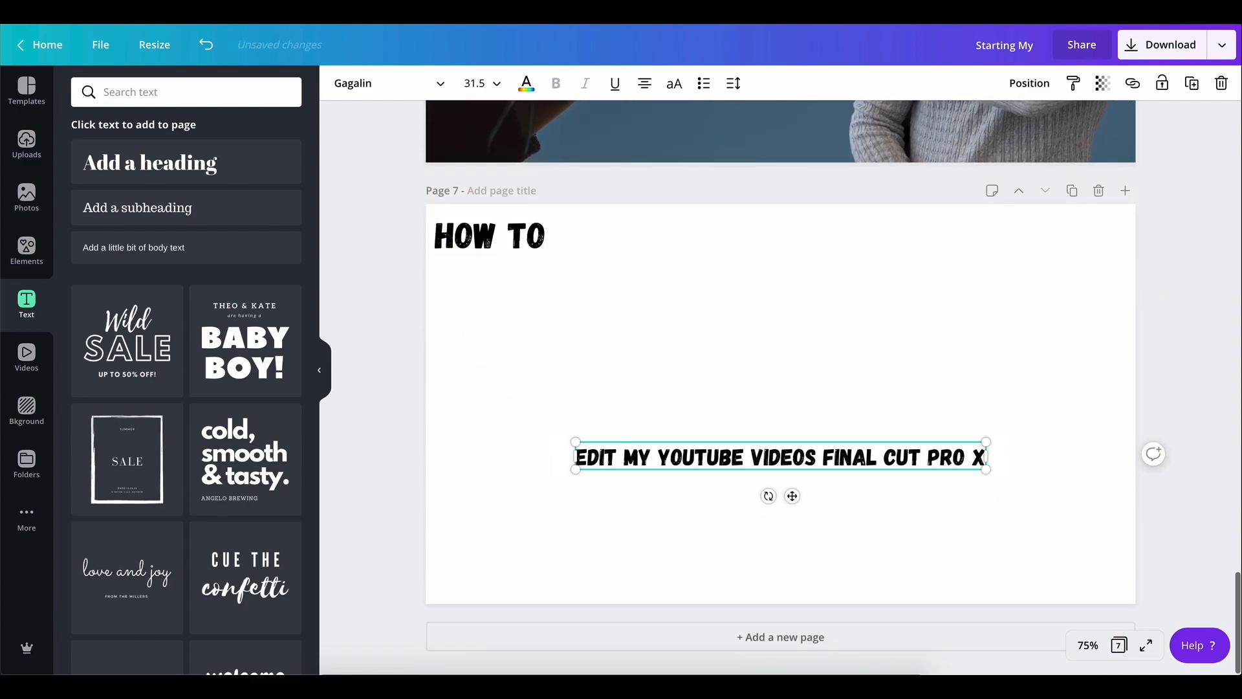
key(BackSpace)
key(BackSpace)
key(BackSpace)
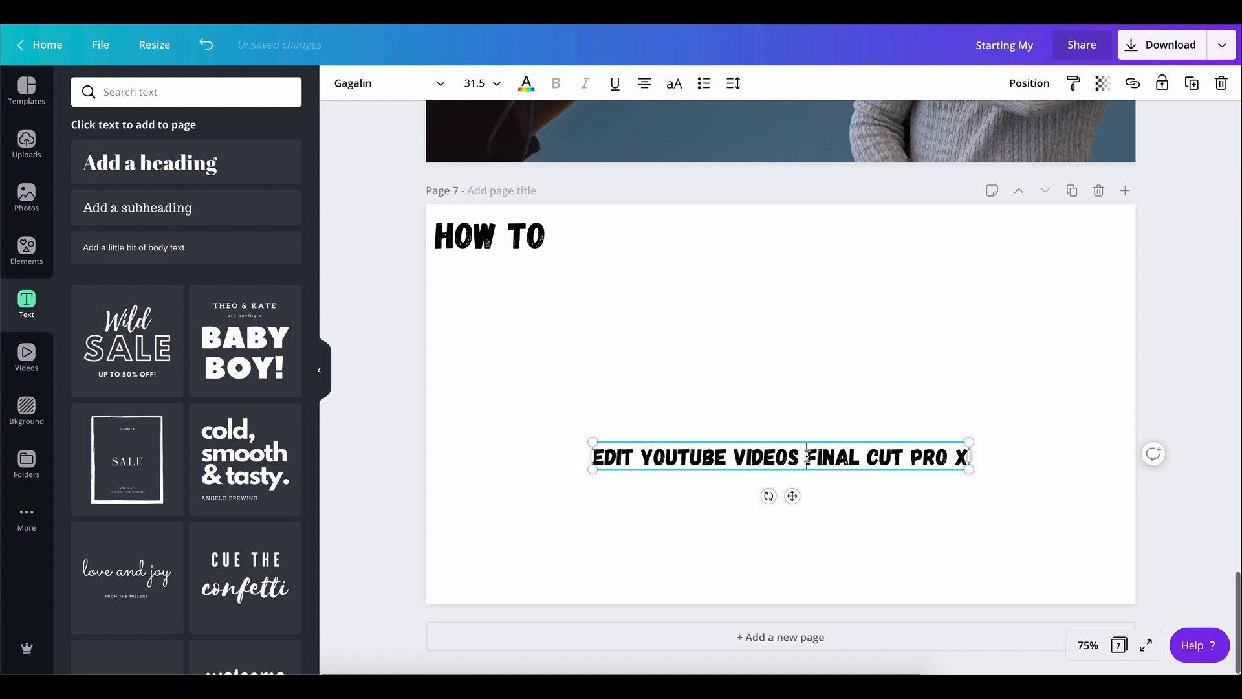
click(932, 427)
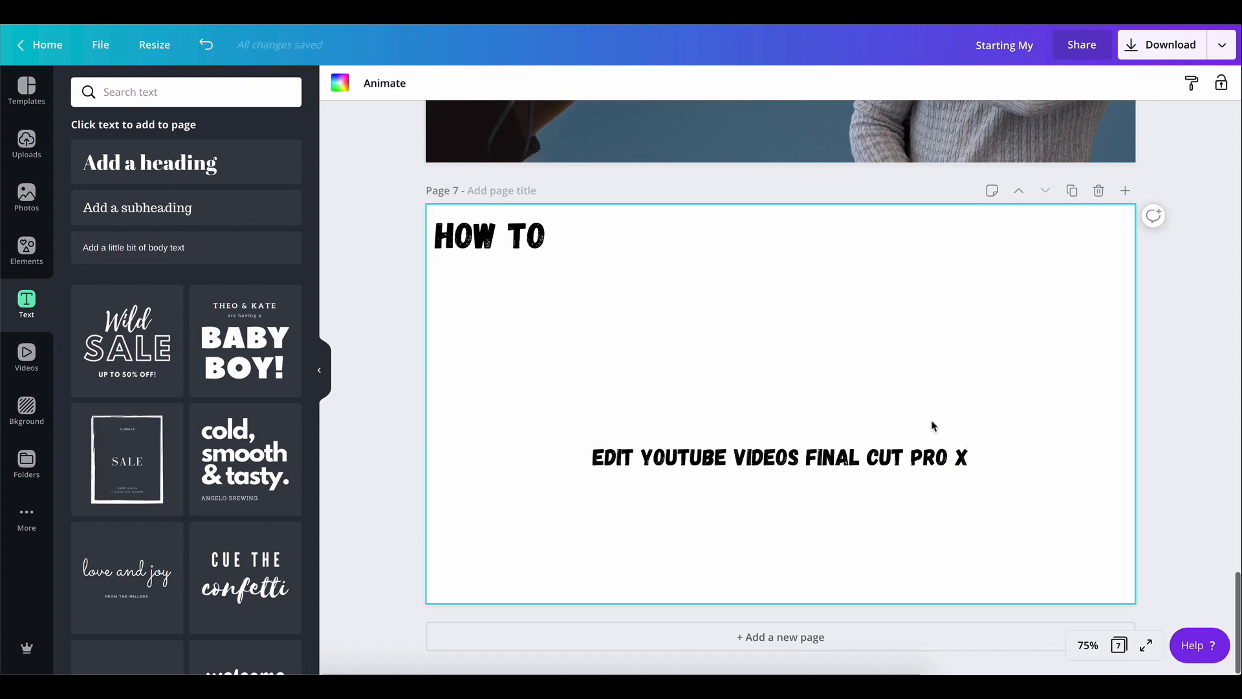
Duplicate the "EDIT YOUTUBE VIDEOS FINAL CUT PRO X" text and move the copy further down
click(865, 455)
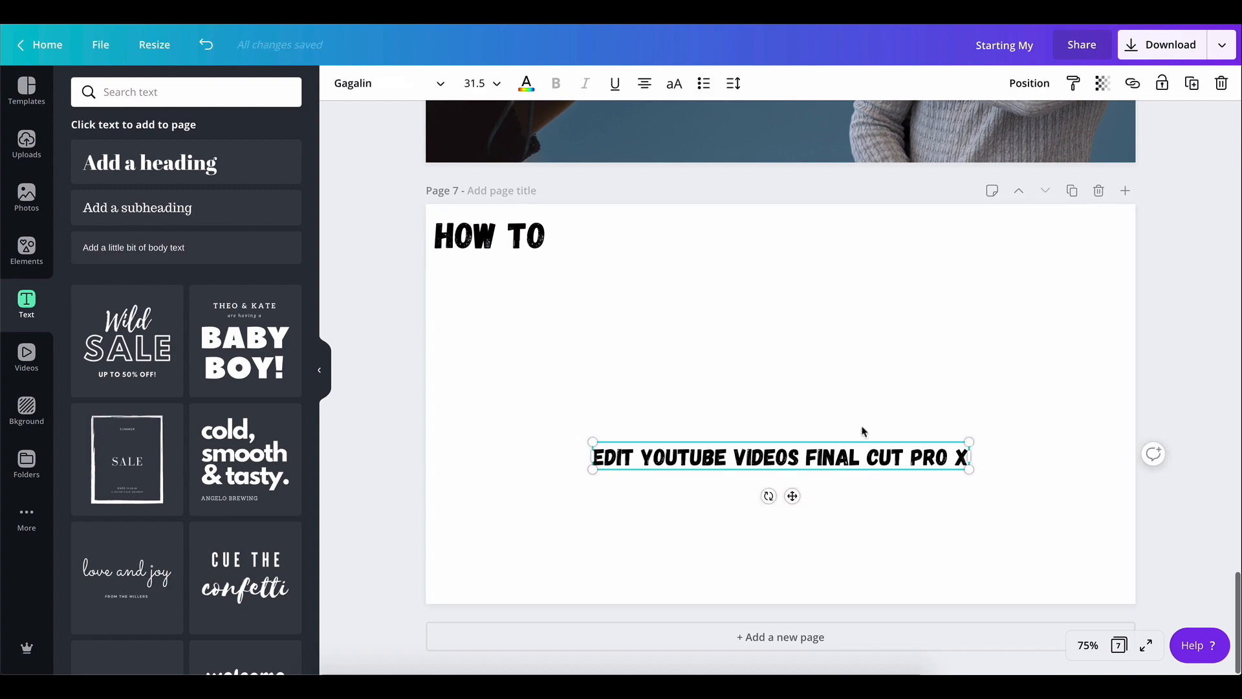
click(1194, 94)
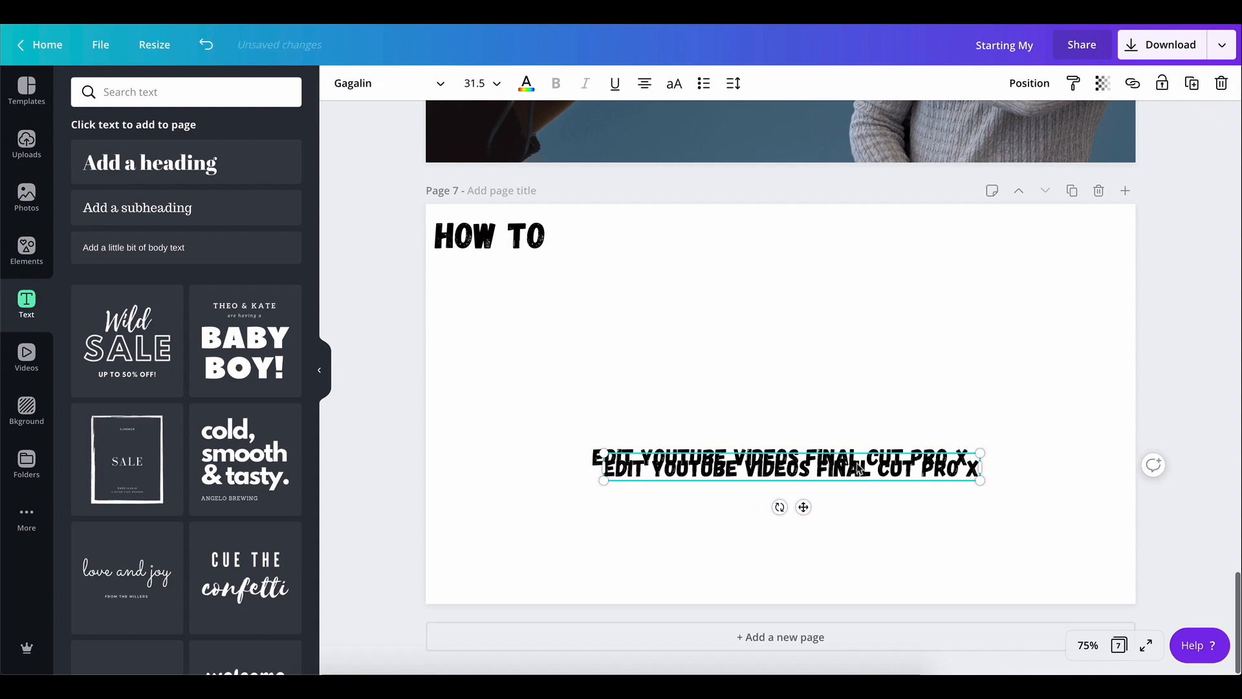
drag(859, 474, 830, 532)
Shorten the copy to "FINAL CUT PRO X" and enlarge it to font size 47.3
double_click(829, 532)
click(790, 534)
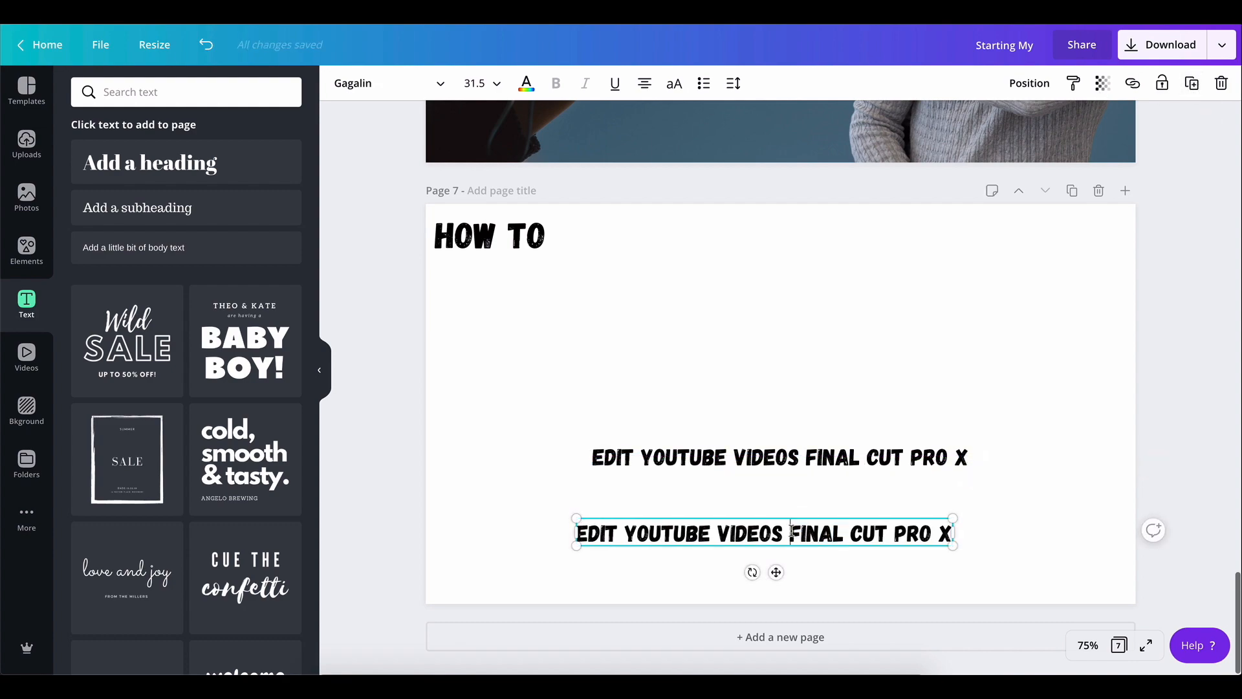
key(shift+End)
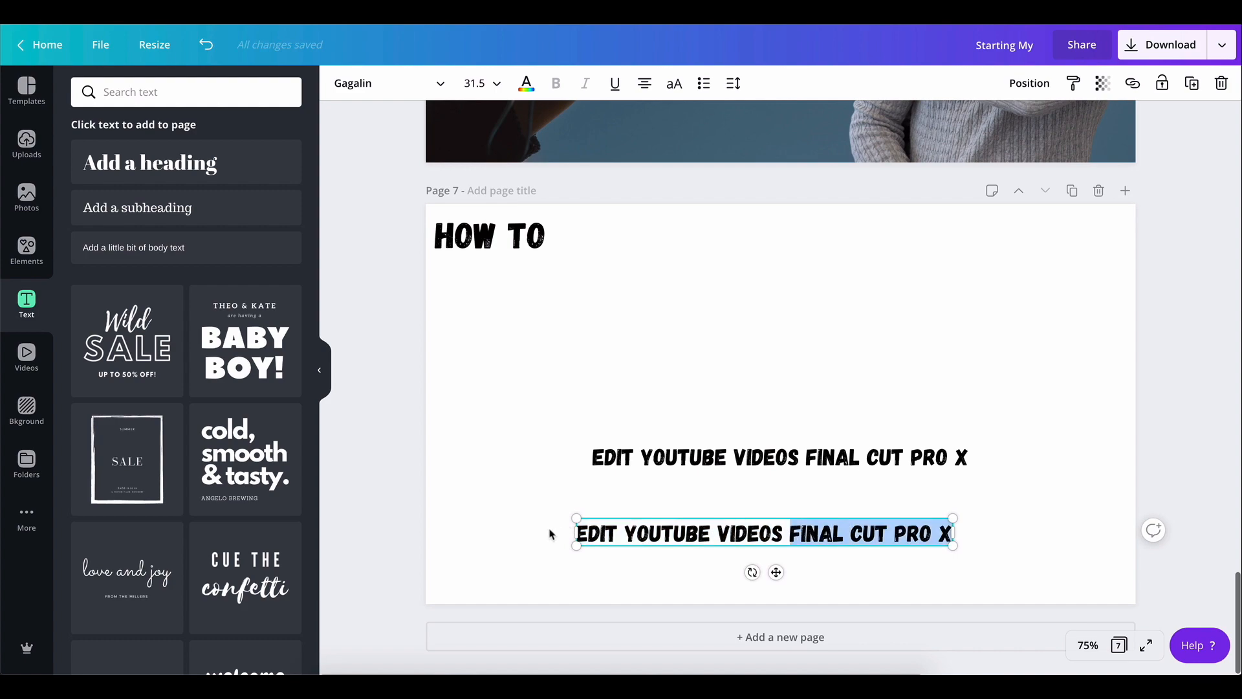
click(796, 533)
drag(785, 529, 568, 534)
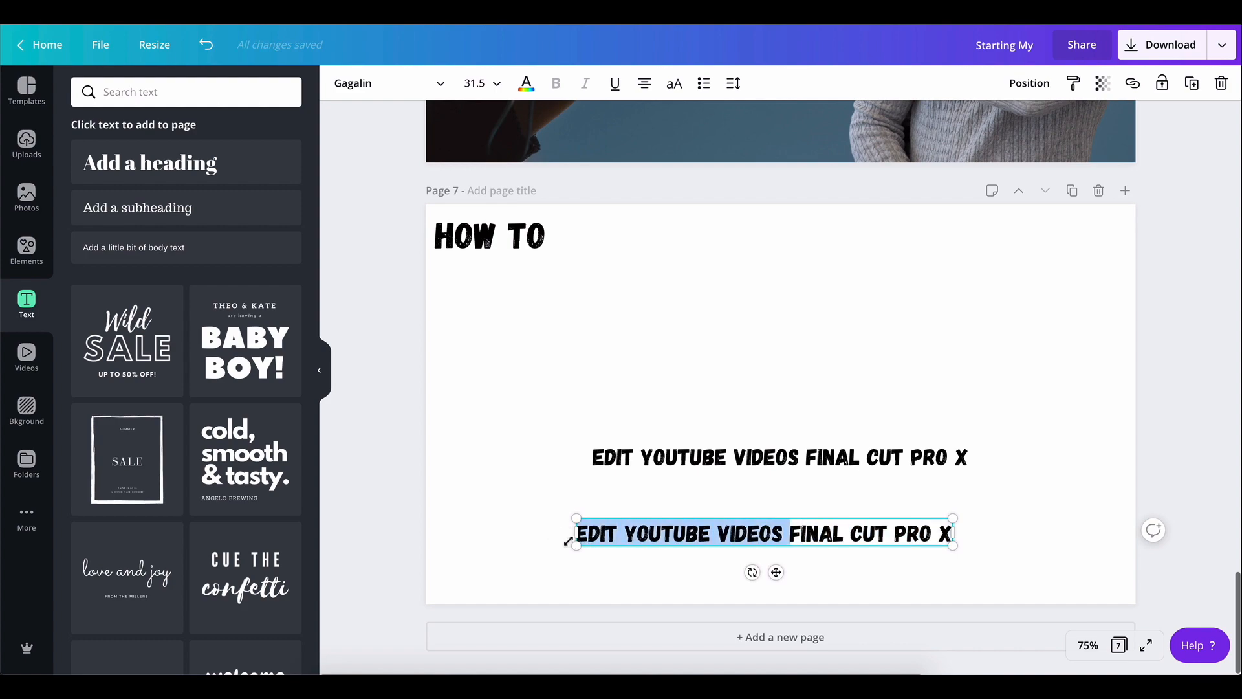
key(BackSpace)
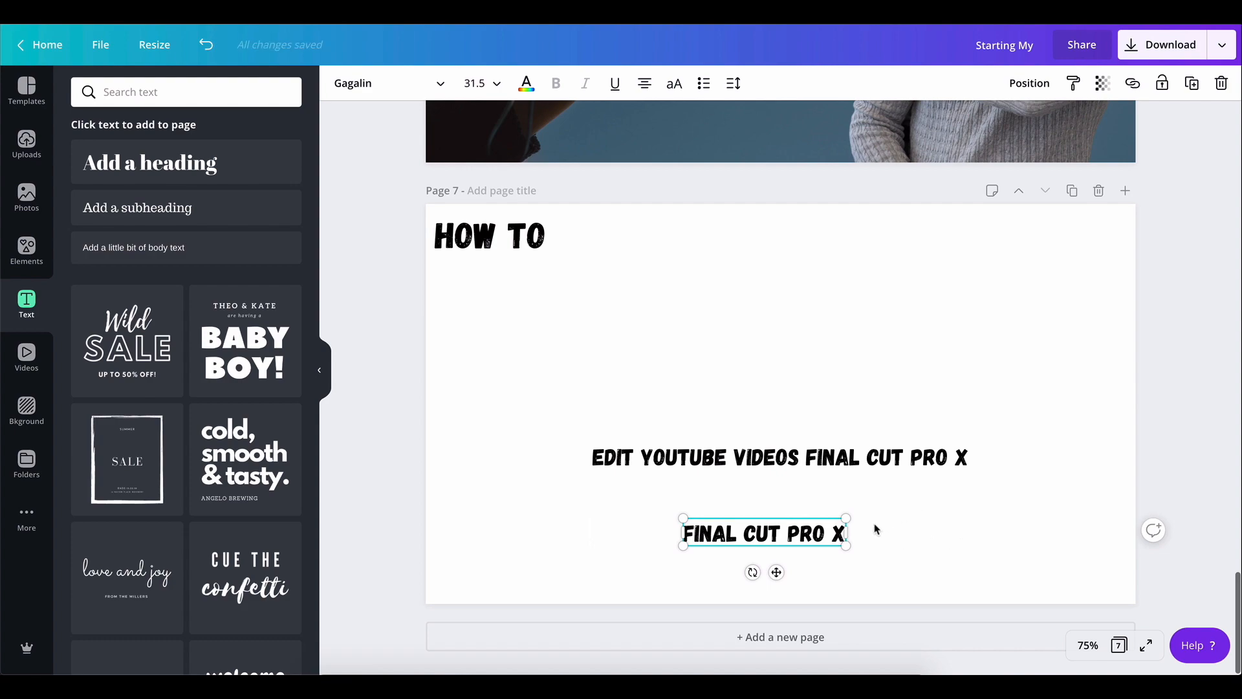
drag(846, 546, 924, 564)
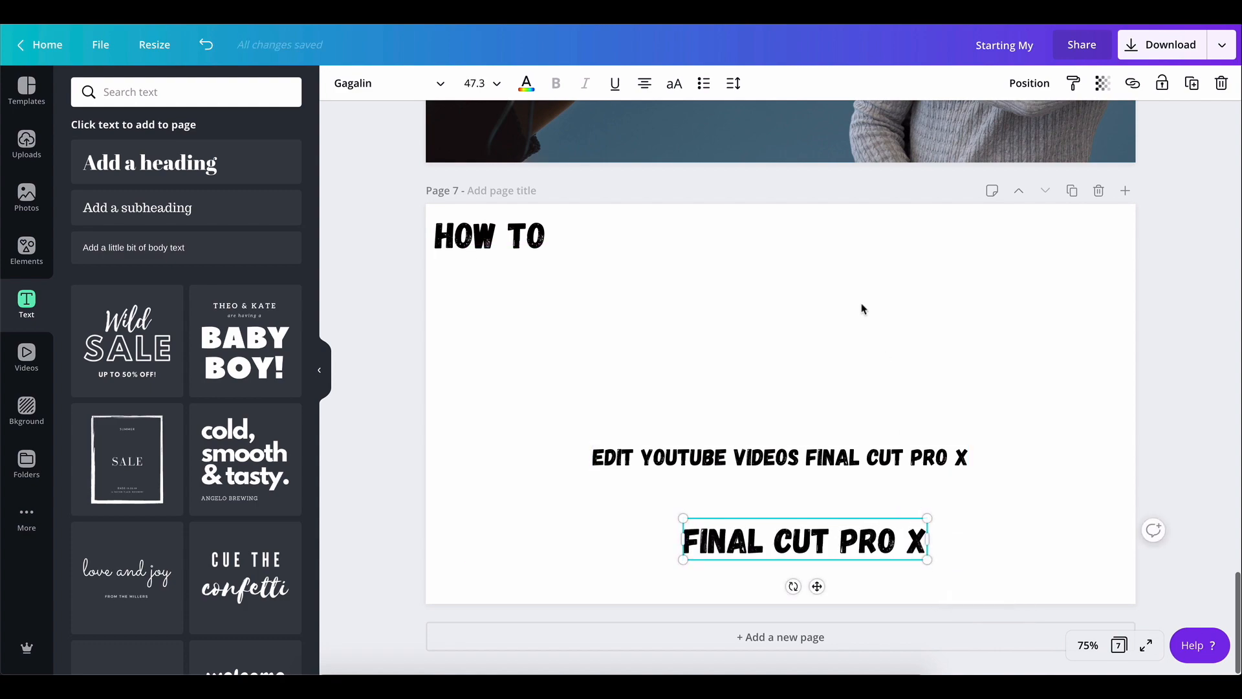
Move the "EDIT YOUTUBE VIDEOS FINAL CUT PRO X" text up beneath "HOW TO"
scroll(705, 427, up, 2)
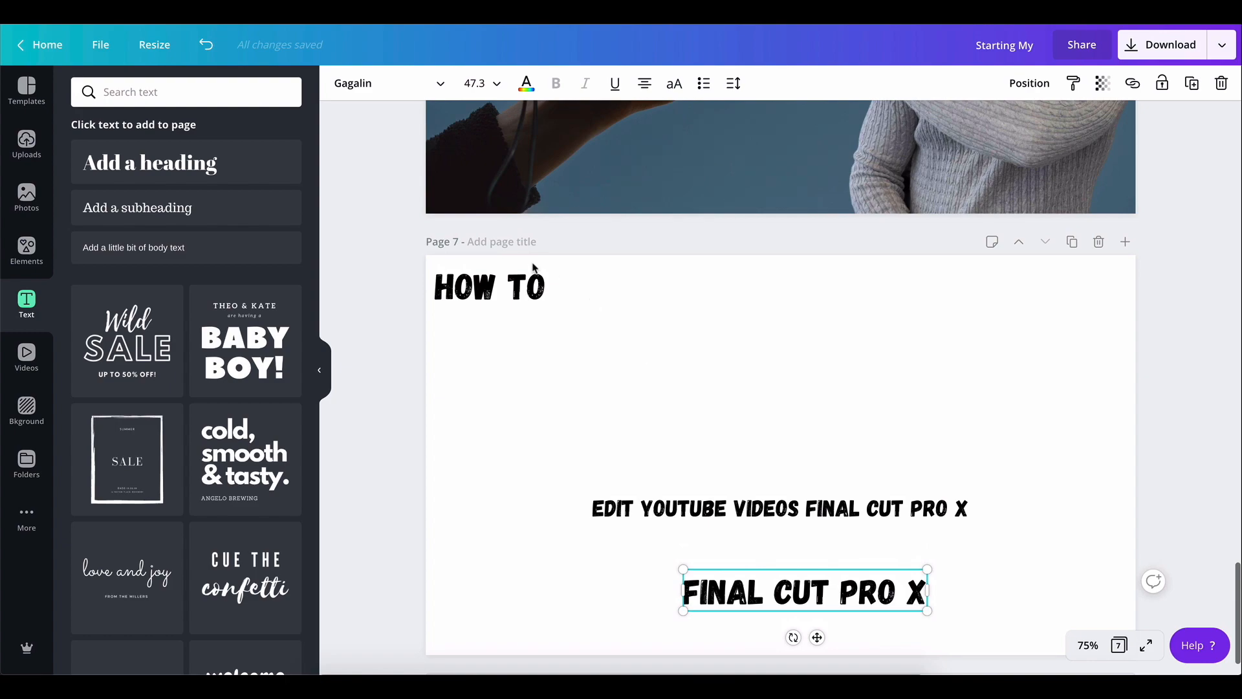
drag(810, 510, 672, 370)
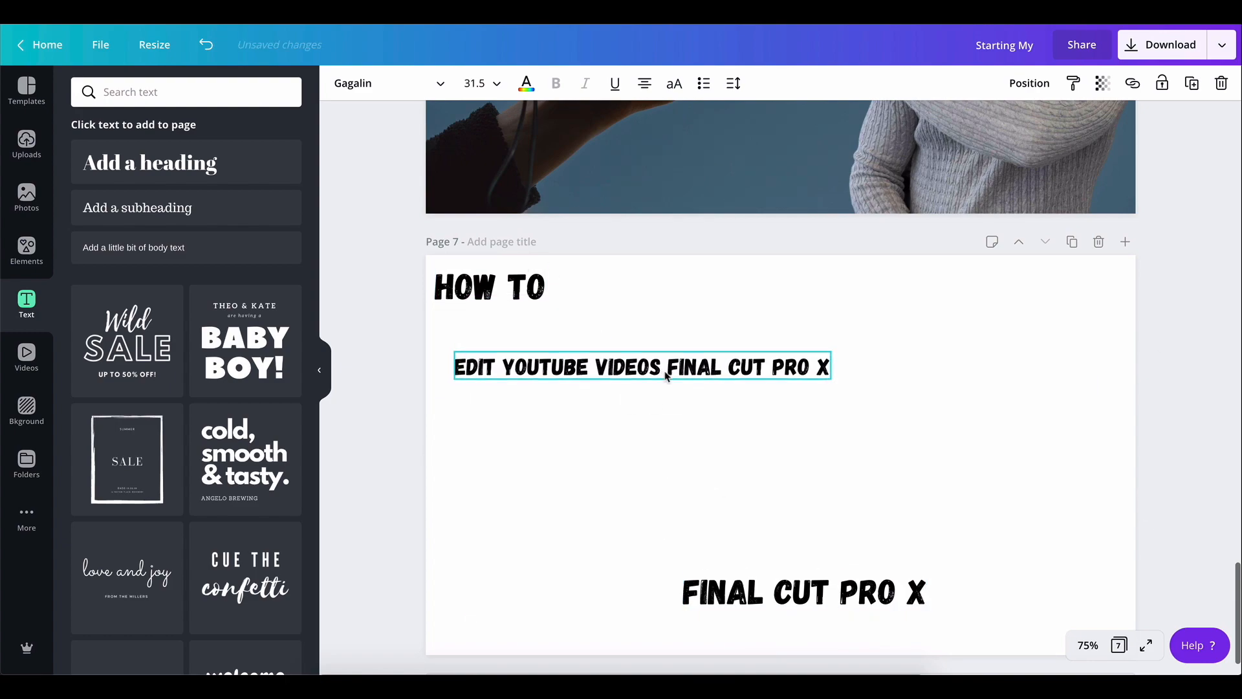
Shorten the middle text to "EDIT YOUTUBE VIDEOS"
scroll(870, 392, up, 5)
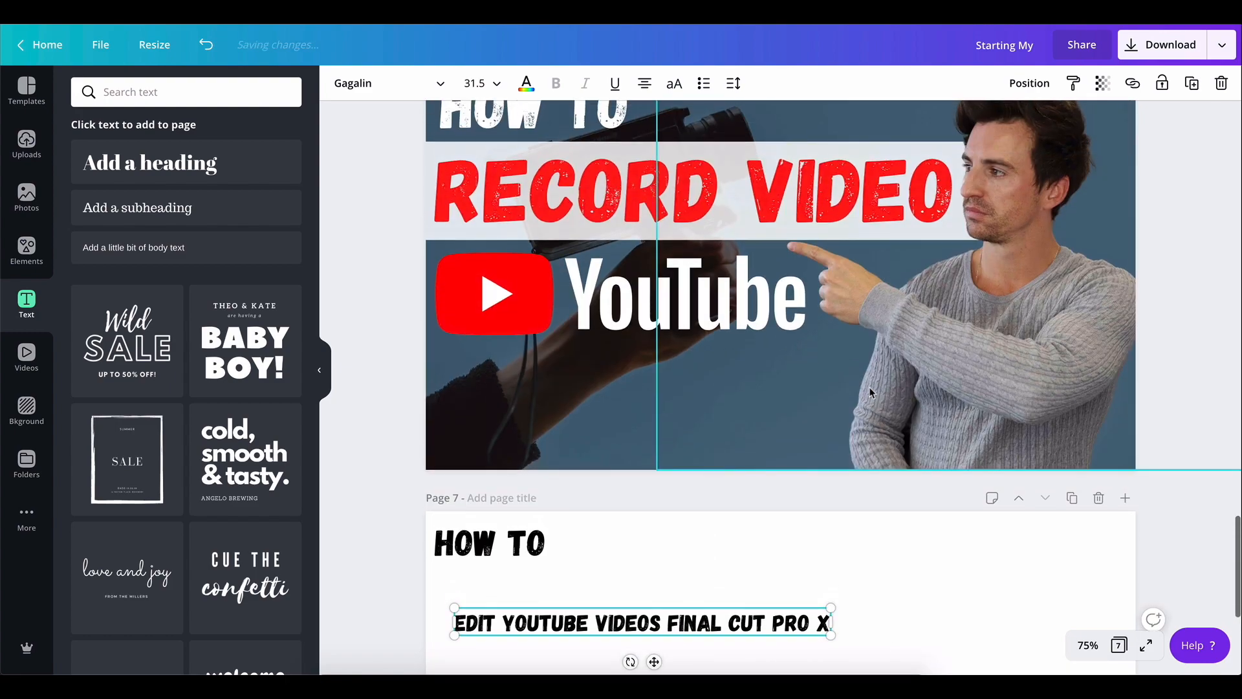
scroll(760, 317, up, 3)
scroll(760, 317, up, 5)
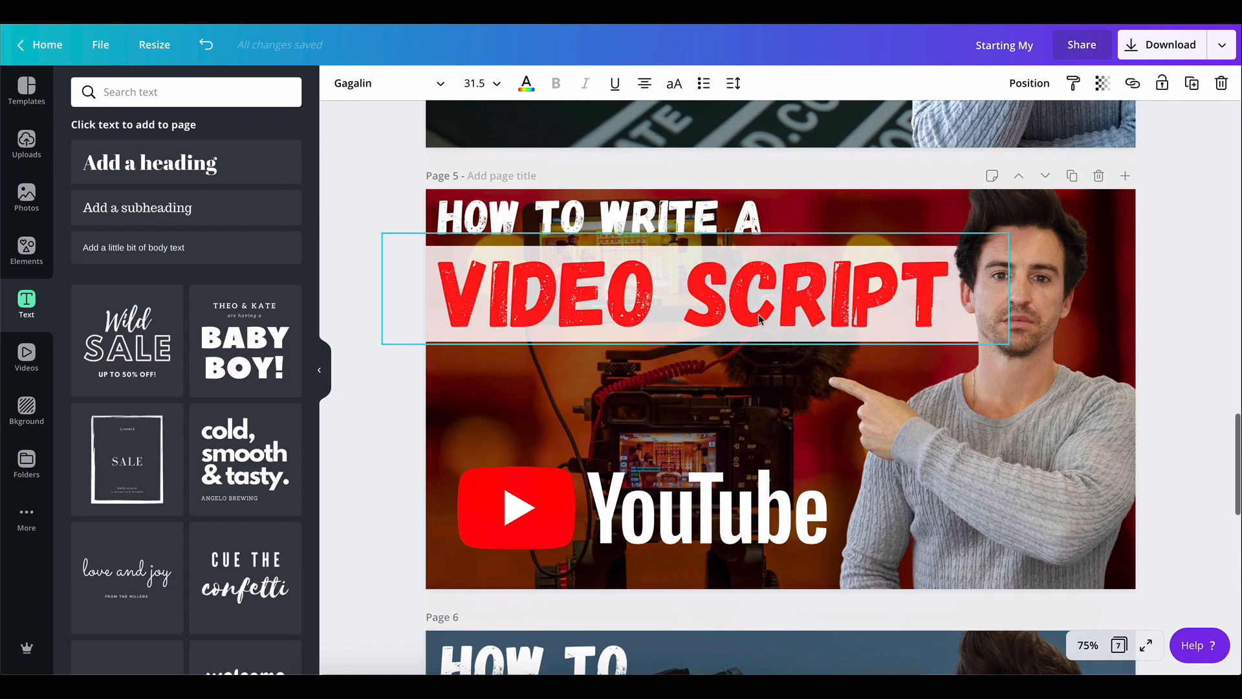
scroll(764, 408, up, 6)
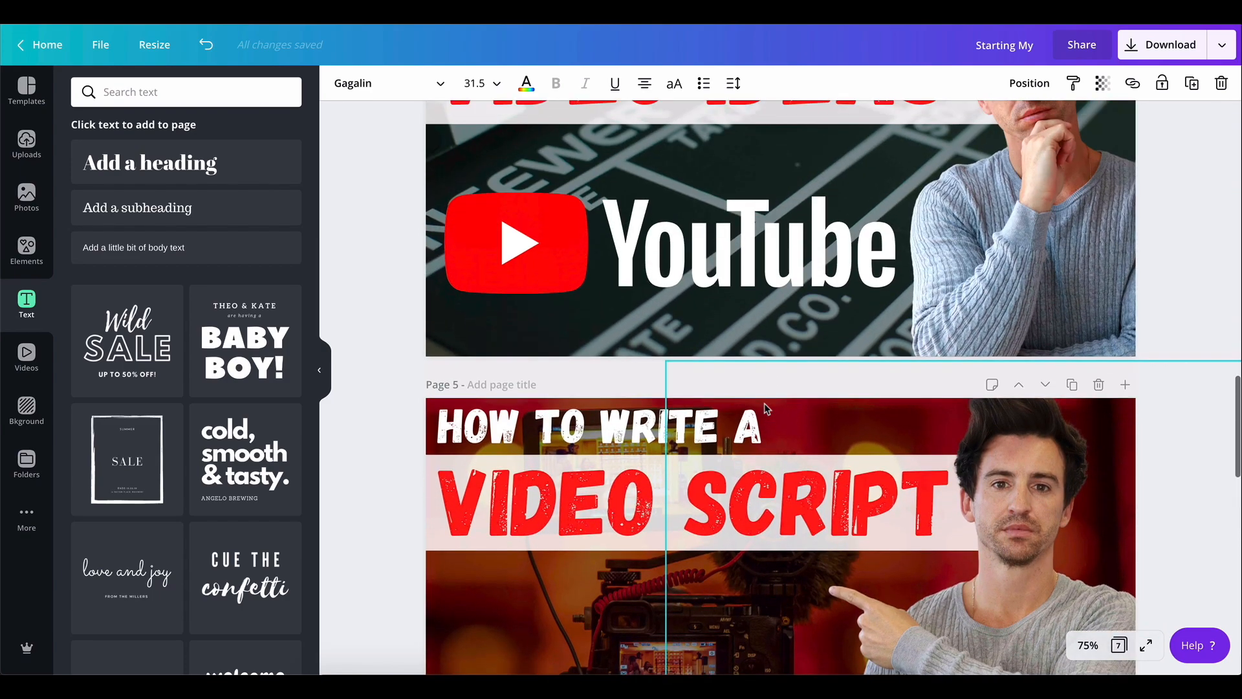
scroll(764, 407, up, 2)
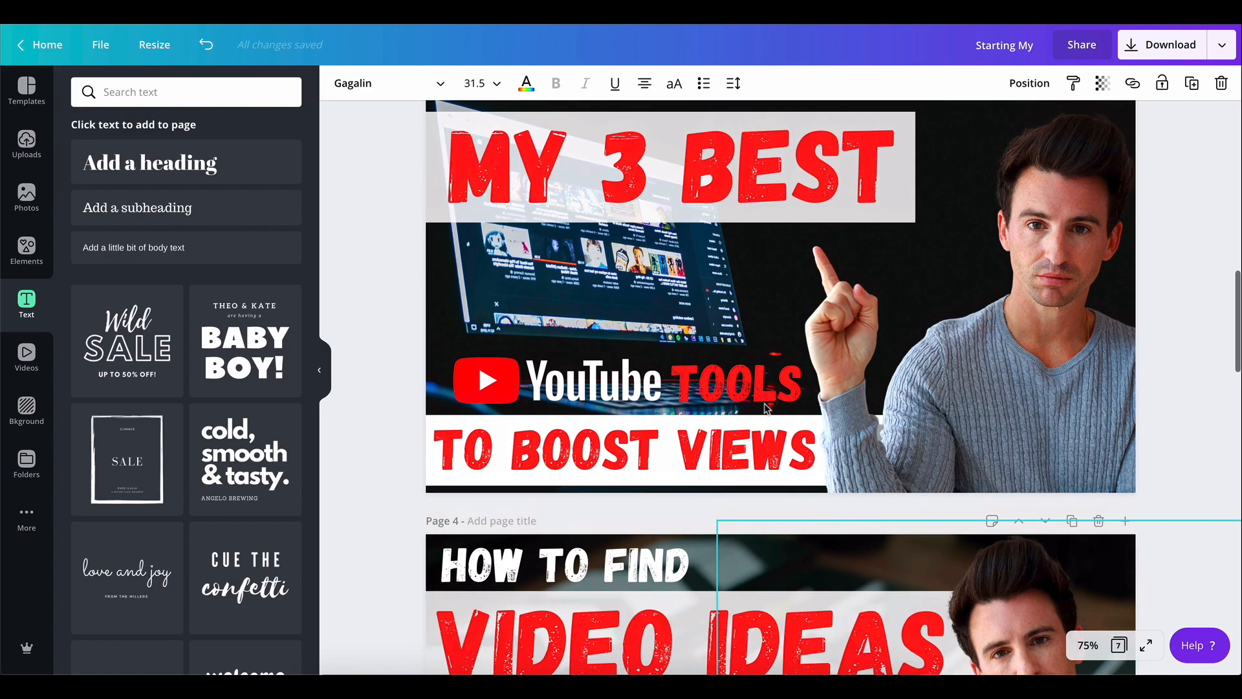
scroll(767, 408, down, 15)
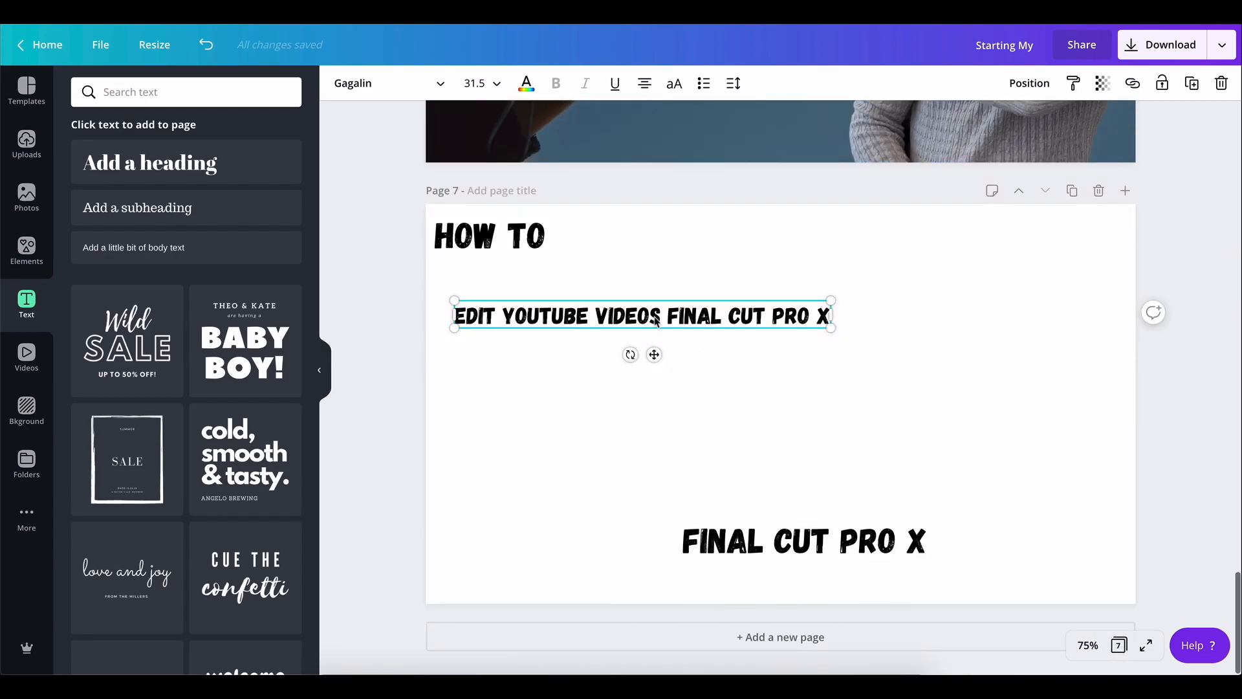
double_click(668, 315)
click(668, 316)
double_click(669, 315)
key(BackSpace)
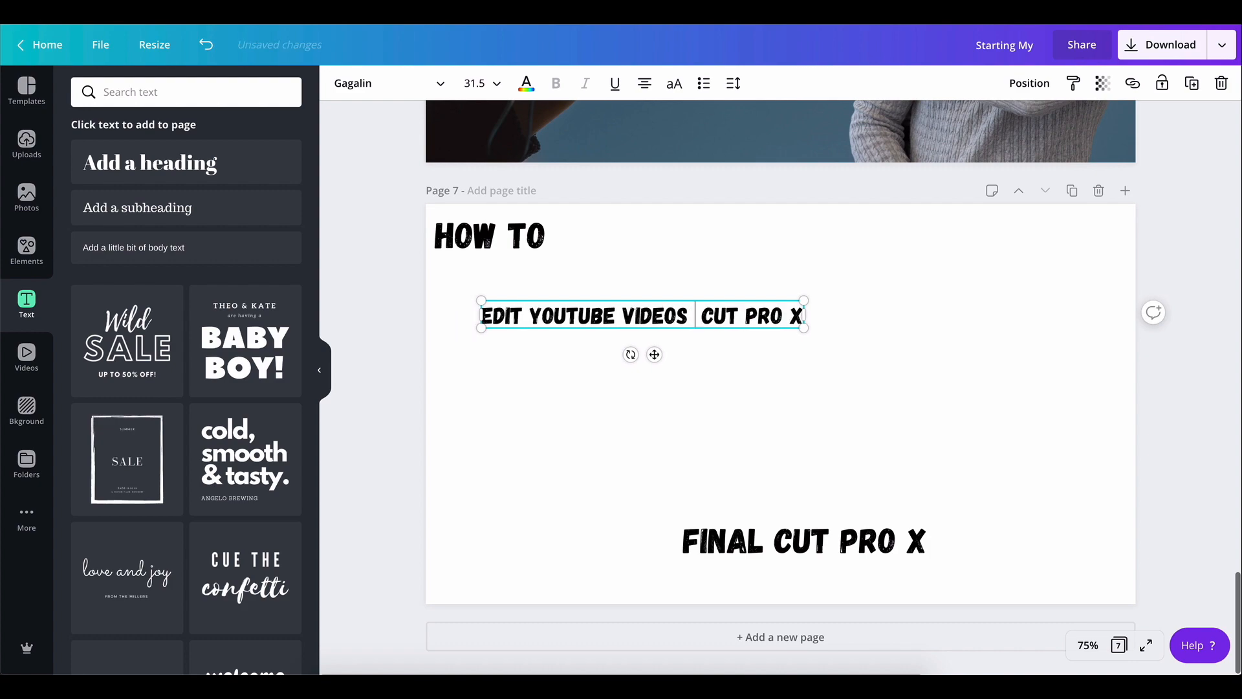
click(801, 315)
key(BackSpace)
key(BackSpace)
key(BackSpace)
key(BackSpace)
key(BackSpace)
key(BackSpace)
key(BackSpace)
key(BackSpace)
key(BackSpace)
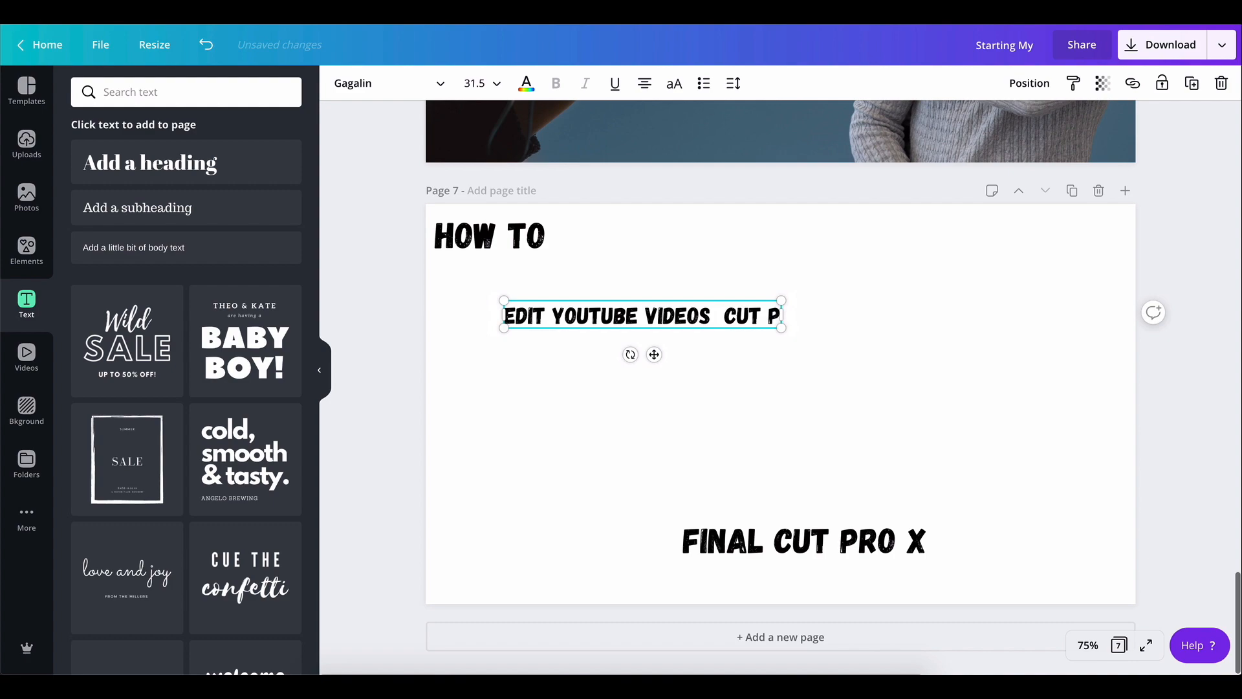
key(BackSpace)
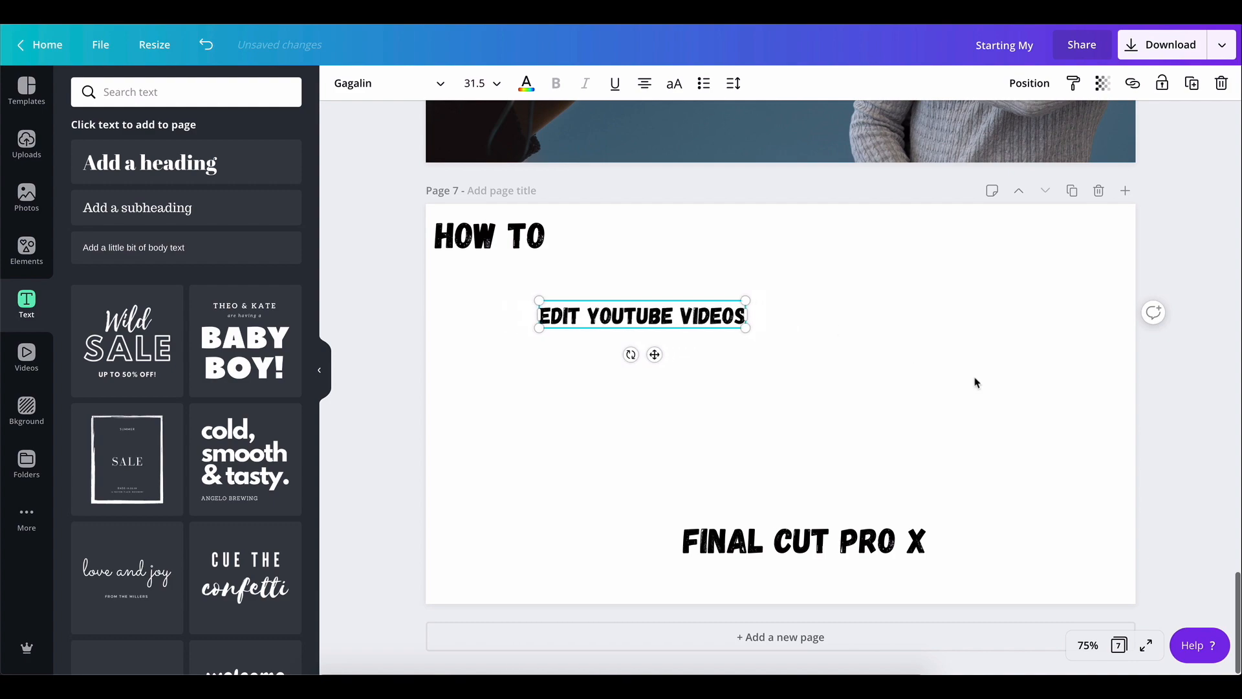
Enlarge "EDIT YOUTUBE VIDEOS" to font size 71.3 and align it with the page's left edge
click(976, 382)
click(721, 325)
drag(744, 326, 997, 427)
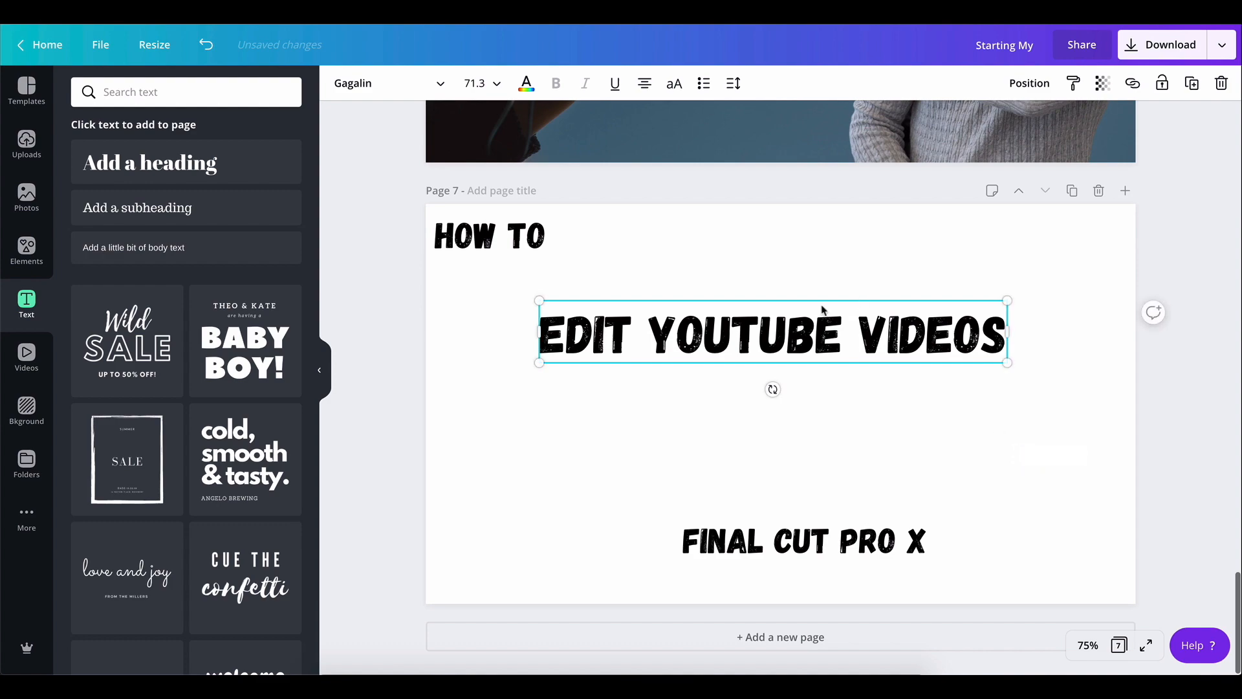
click(830, 395)
drag(818, 330, 706, 317)
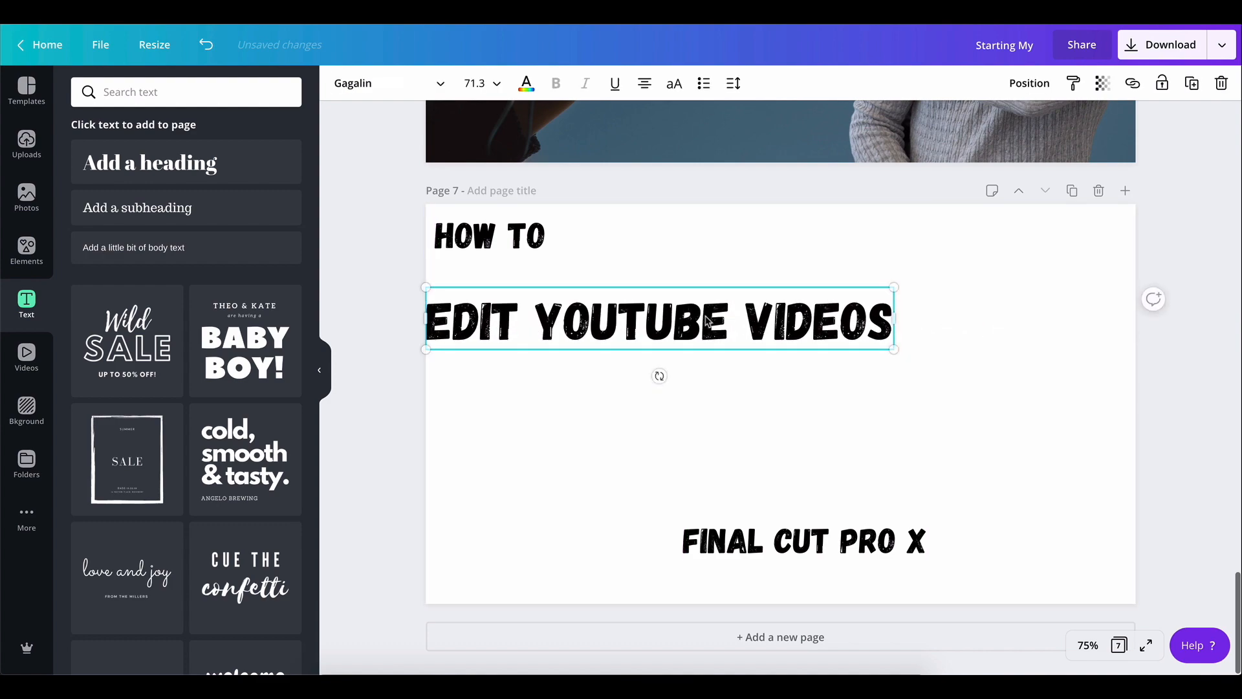
click(1090, 649)
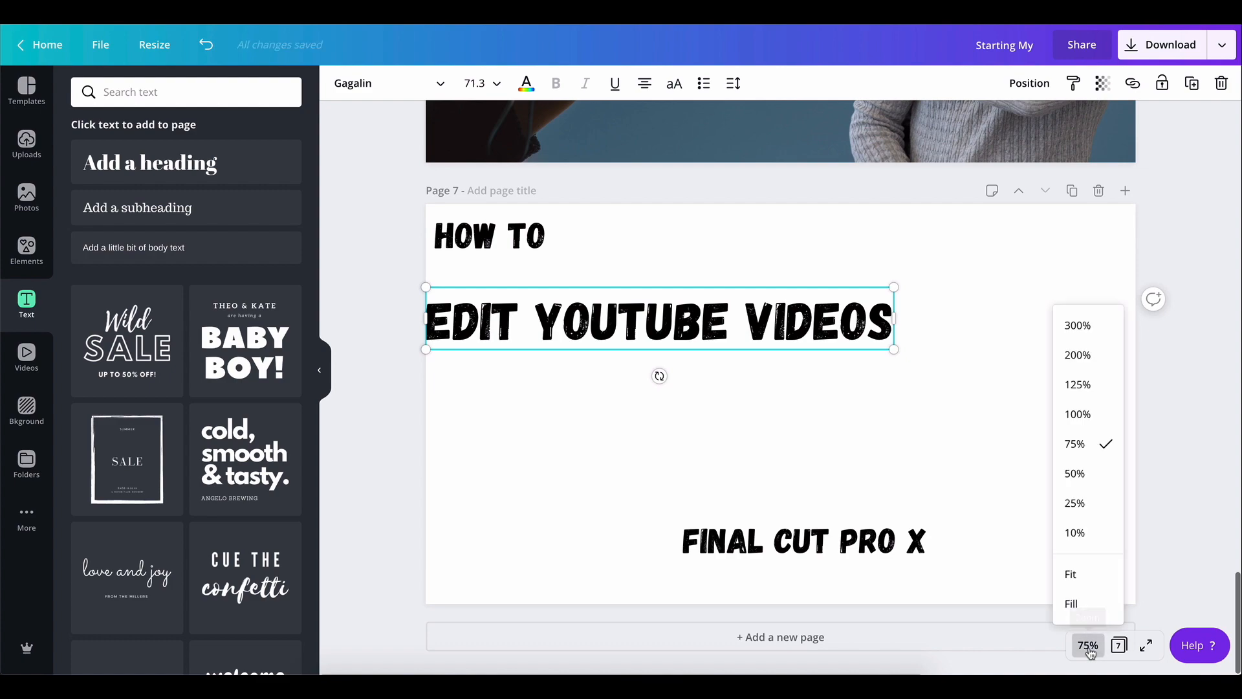
click(1086, 506)
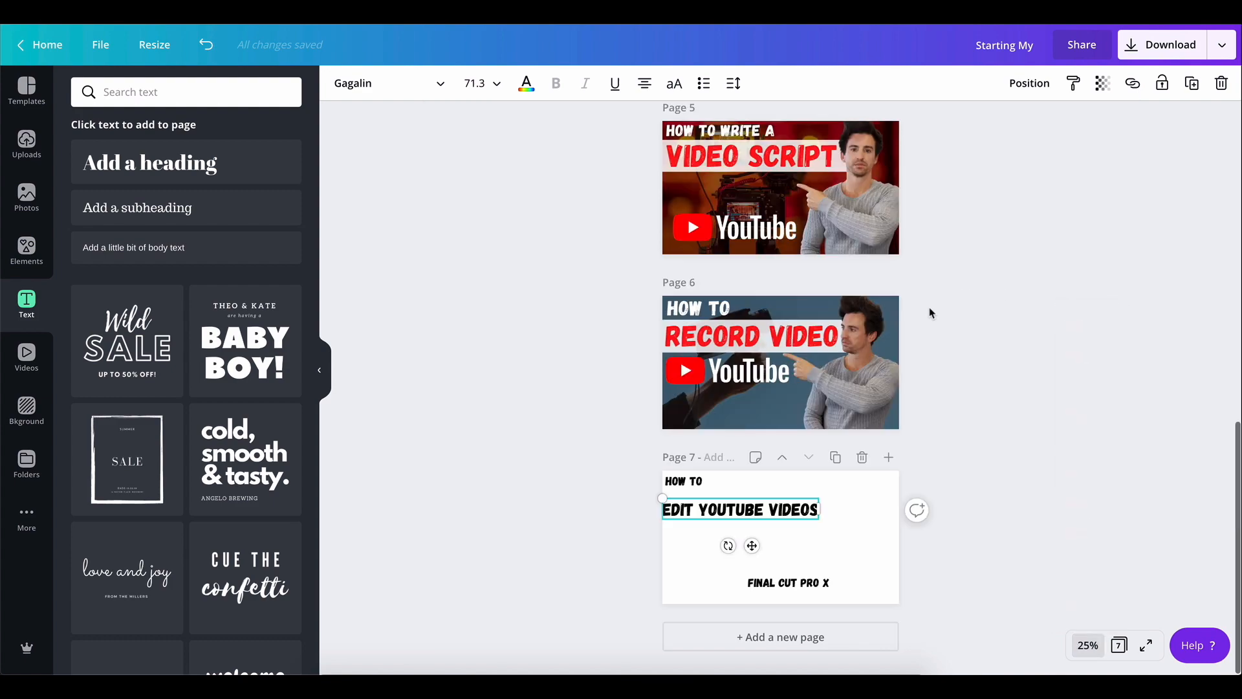
Move the "FINAL CUT PRO X" text up and slightly left on page 7
click(945, 558)
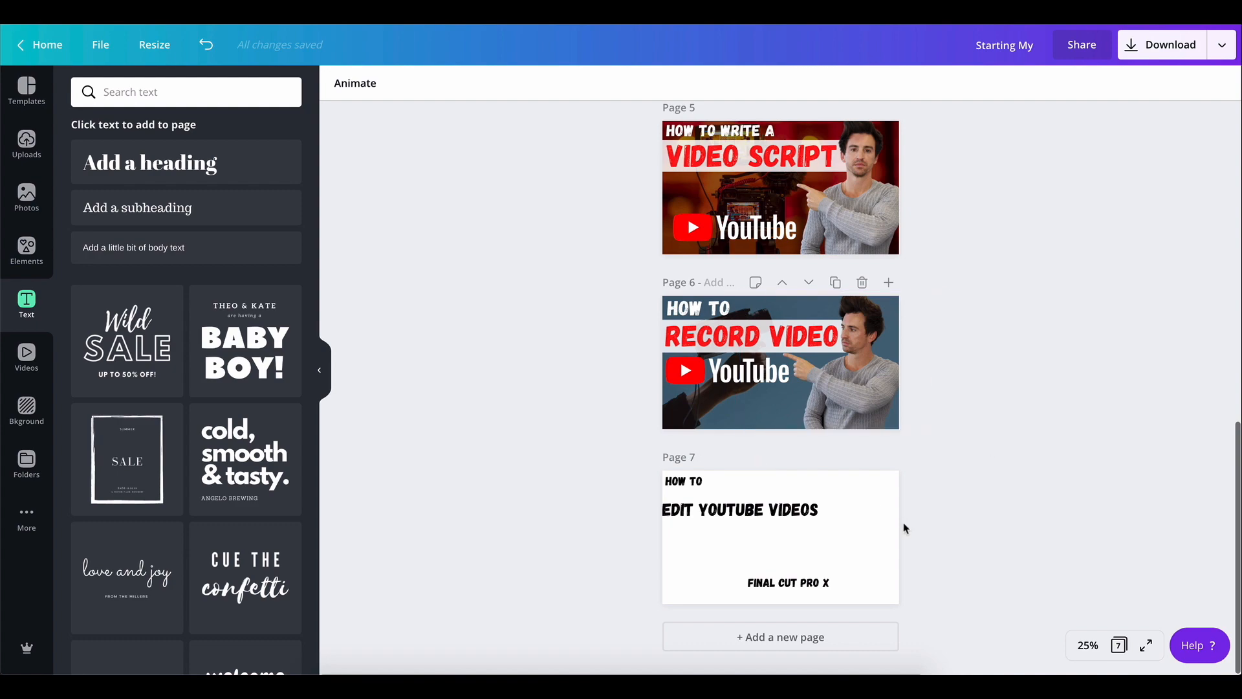
click(770, 574)
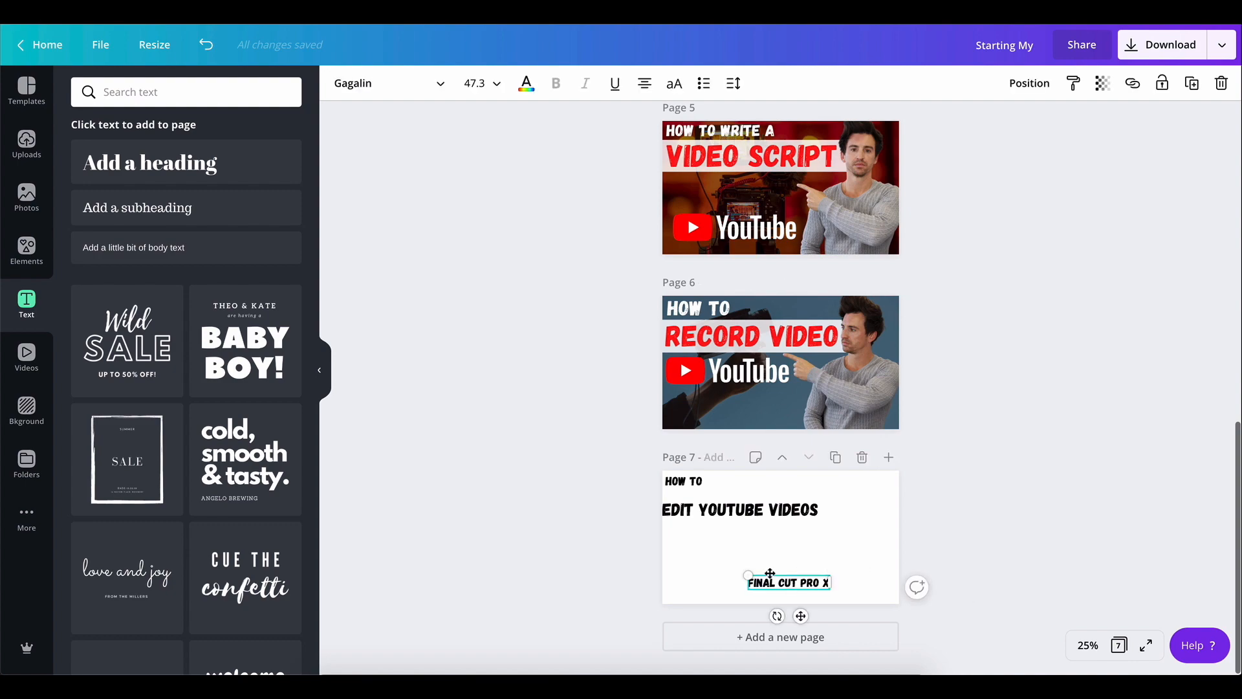
drag(770, 574, 740, 555)
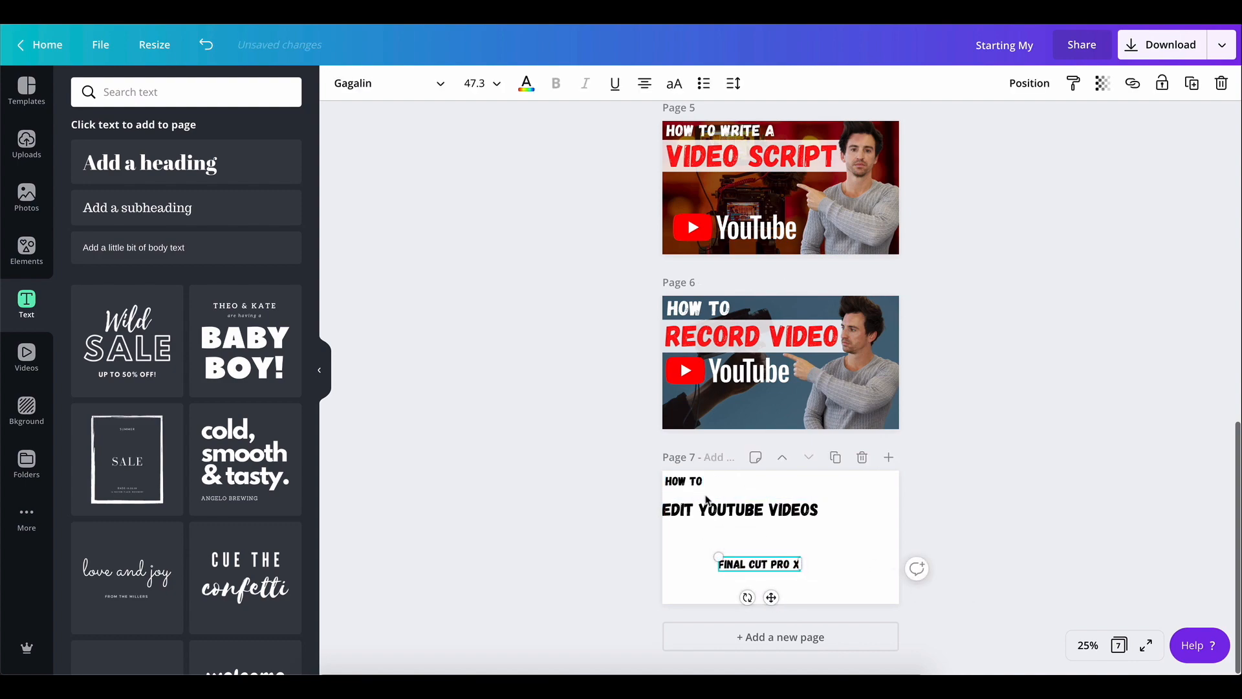
click(947, 467)
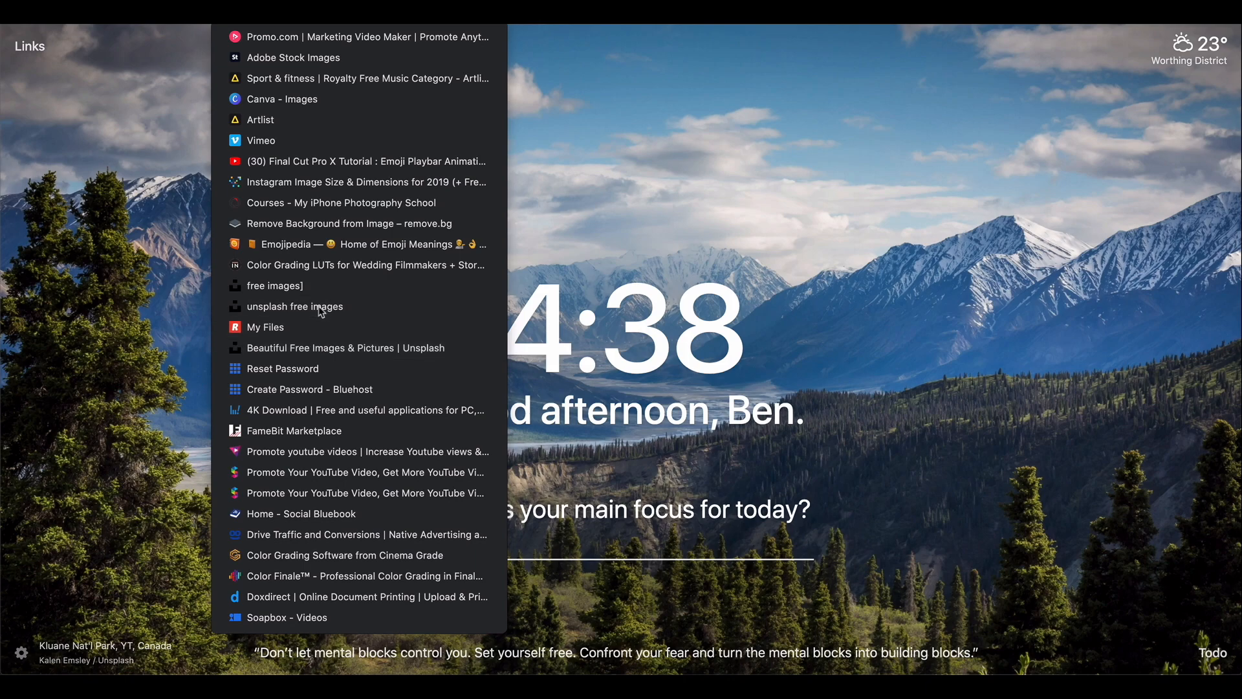
Switch to the browser, open Unsplash from the bookmarks and search for "editing" photos
click(295, 307)
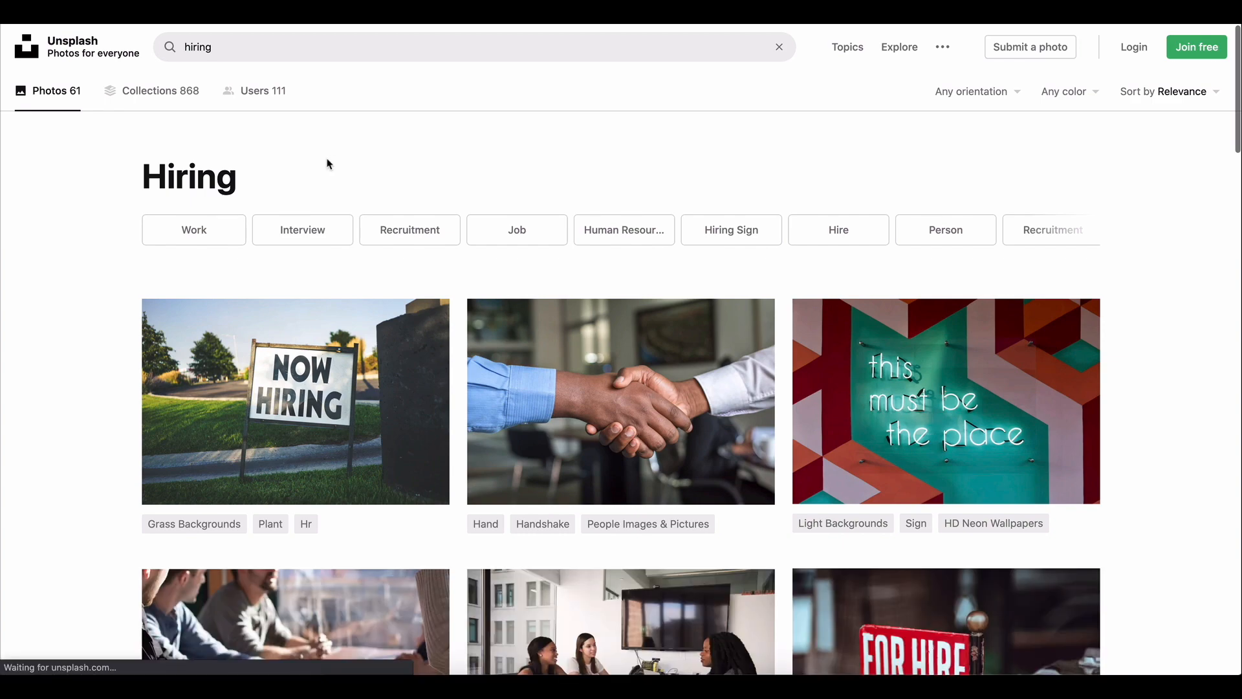
click(317, 37)
text(edit)
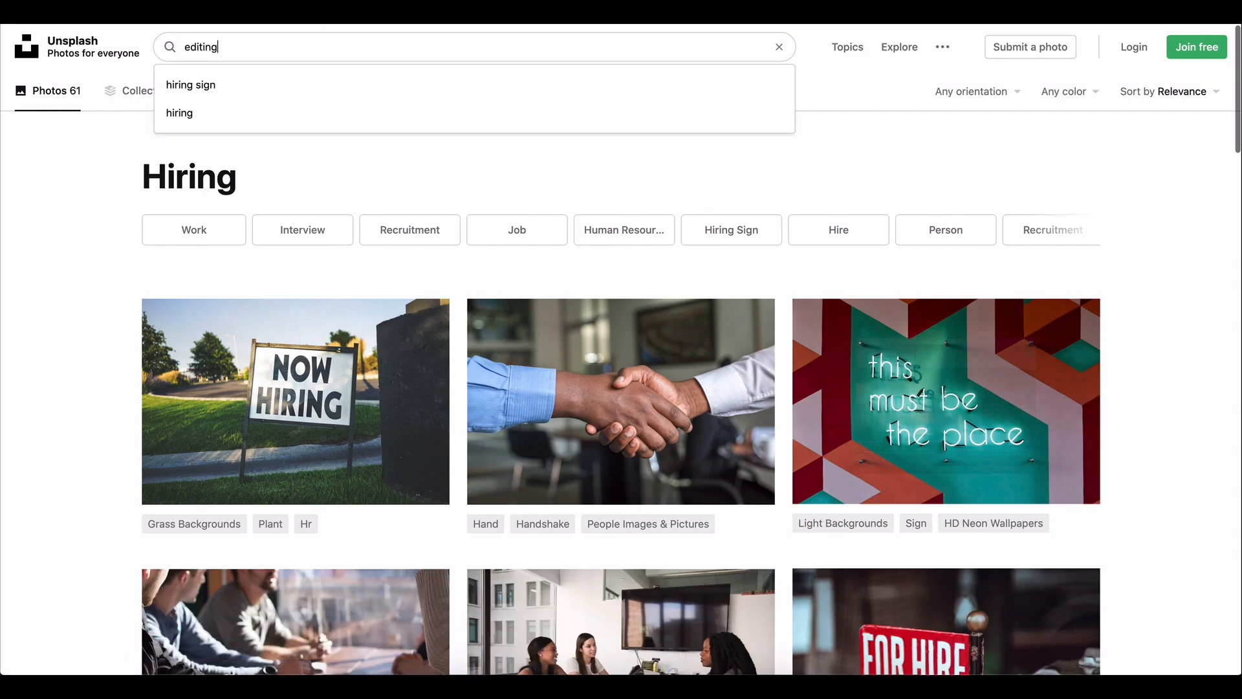
key(Return)
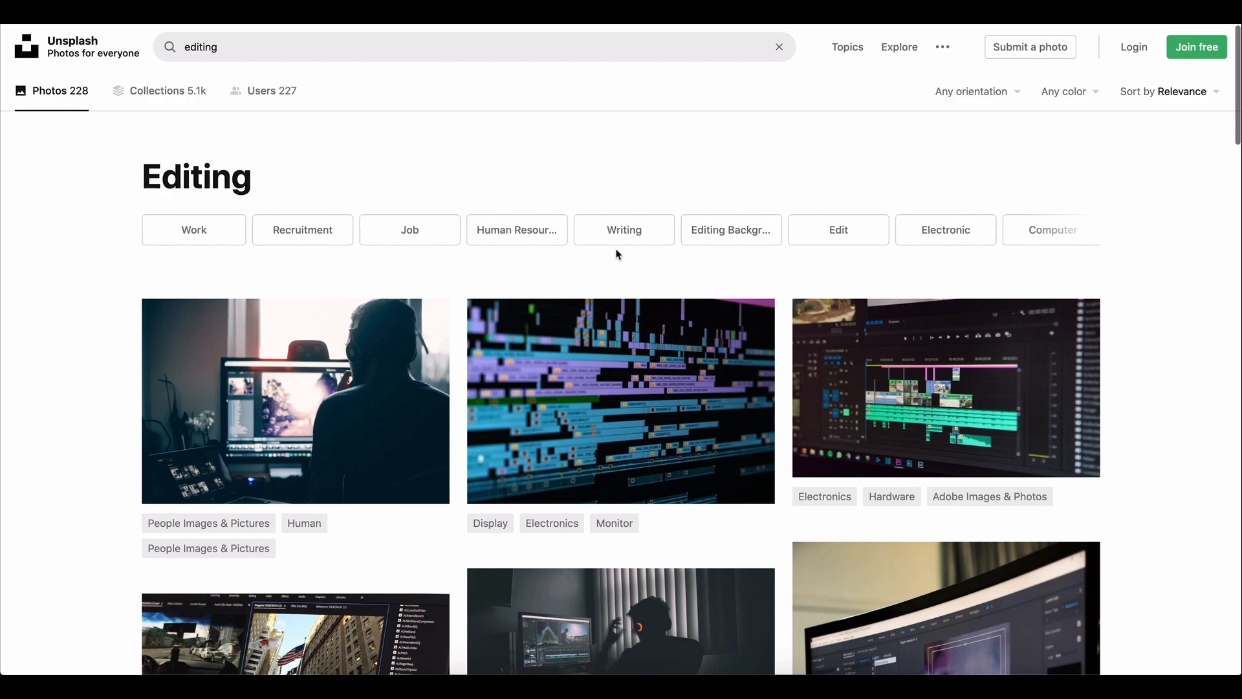
Browse the "editing" search results for a suitable background photo
scroll(463, 91, down, 2)
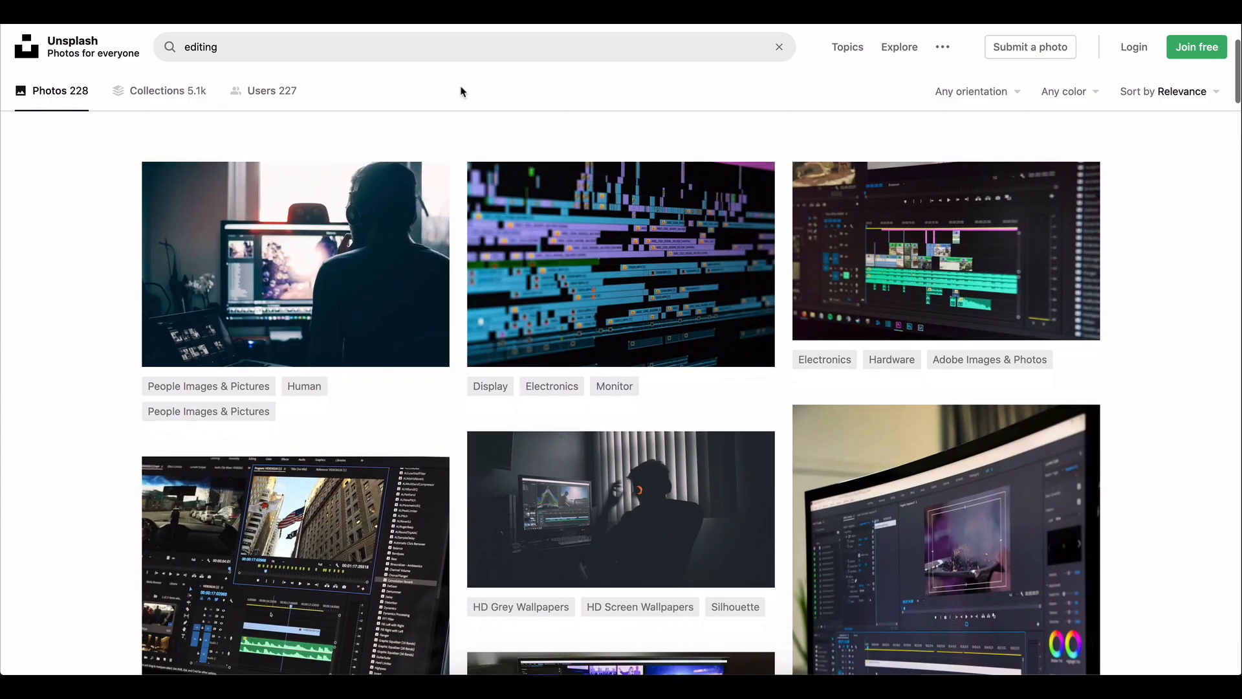
scroll(463, 91, down, 1)
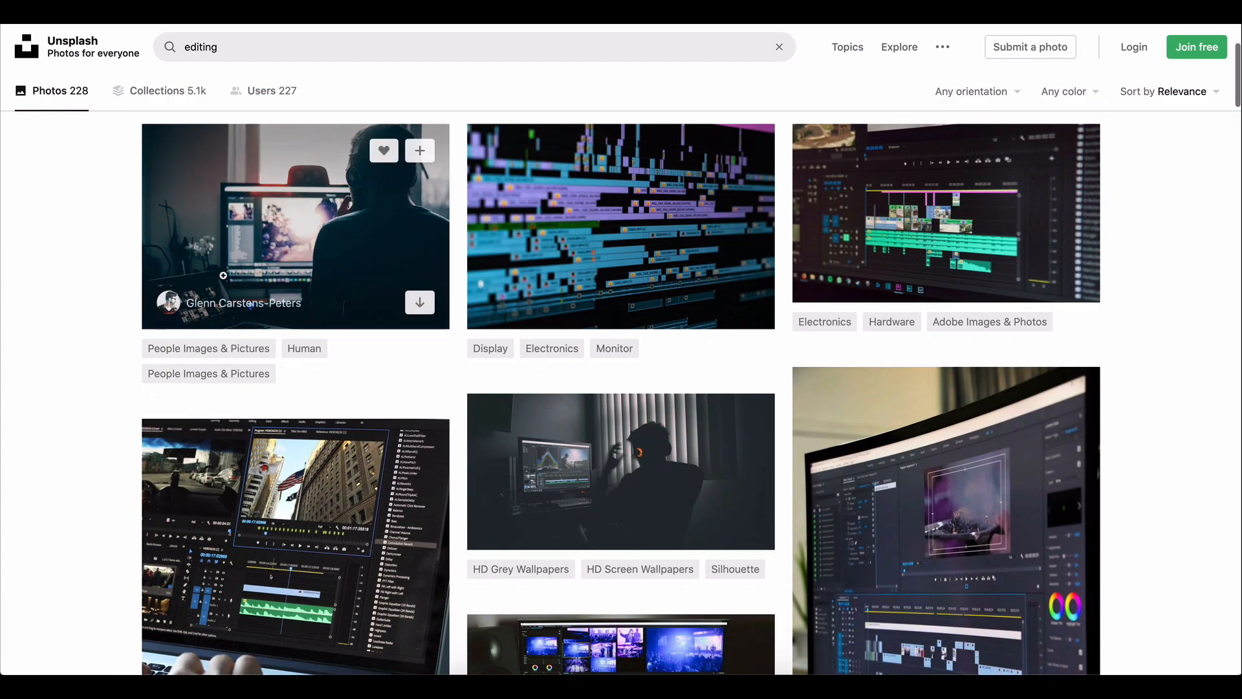
scroll(297, 314, up, 1)
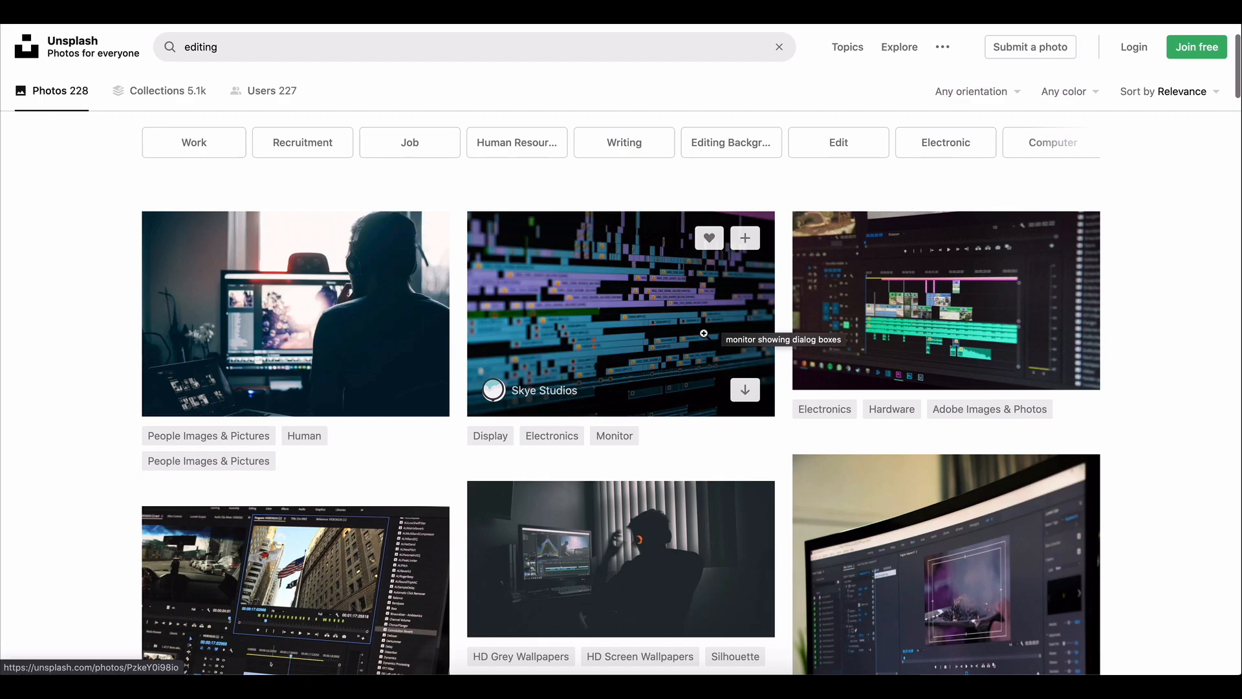
scroll(648, 298, down, 4)
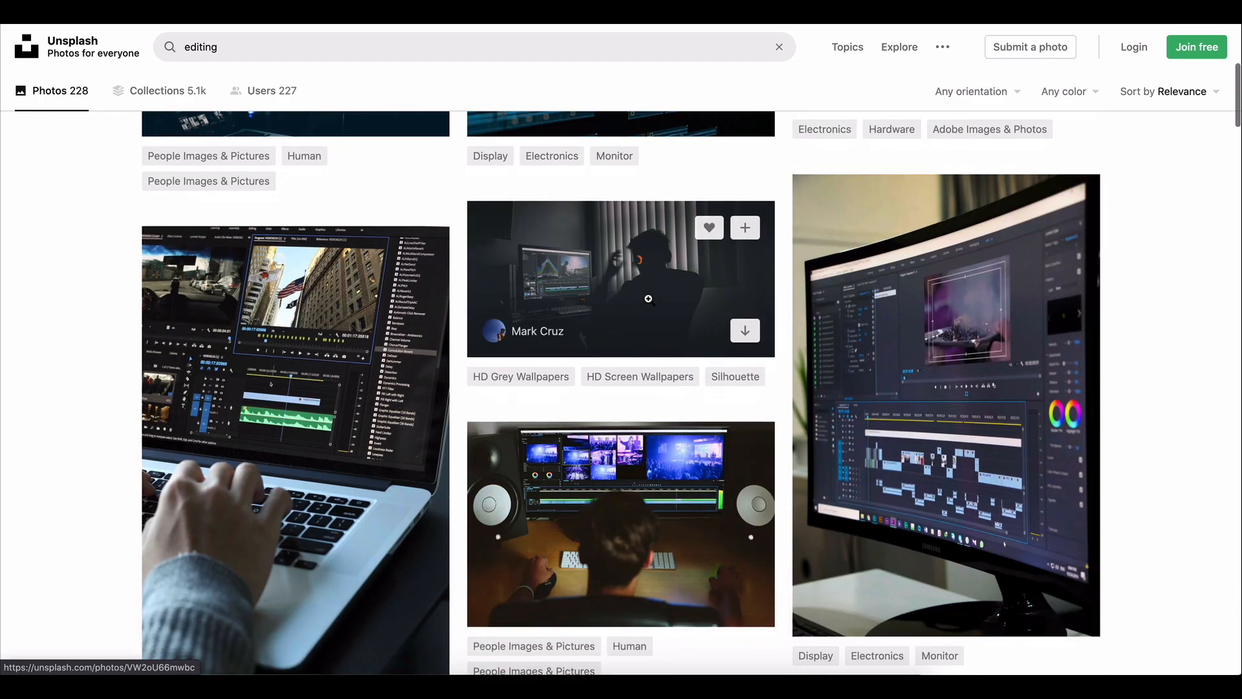
scroll(1129, 251, down, 8)
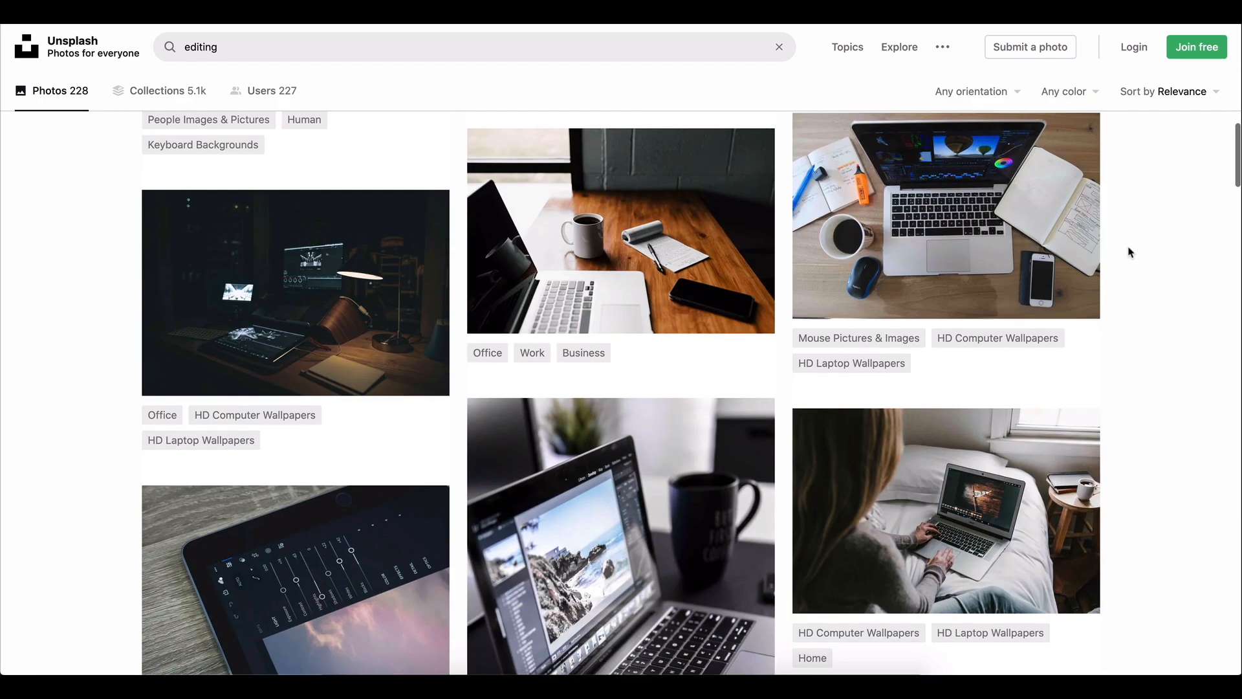
scroll(1130, 251, down, 1)
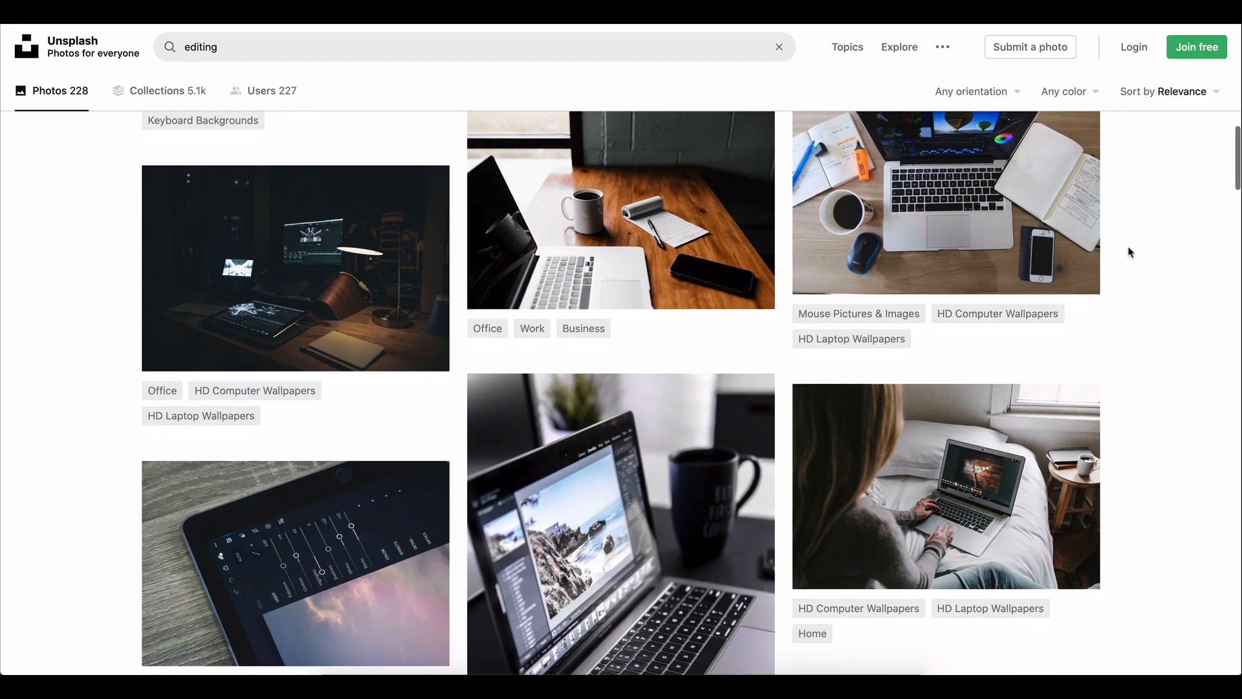
scroll(1130, 251, down, 12)
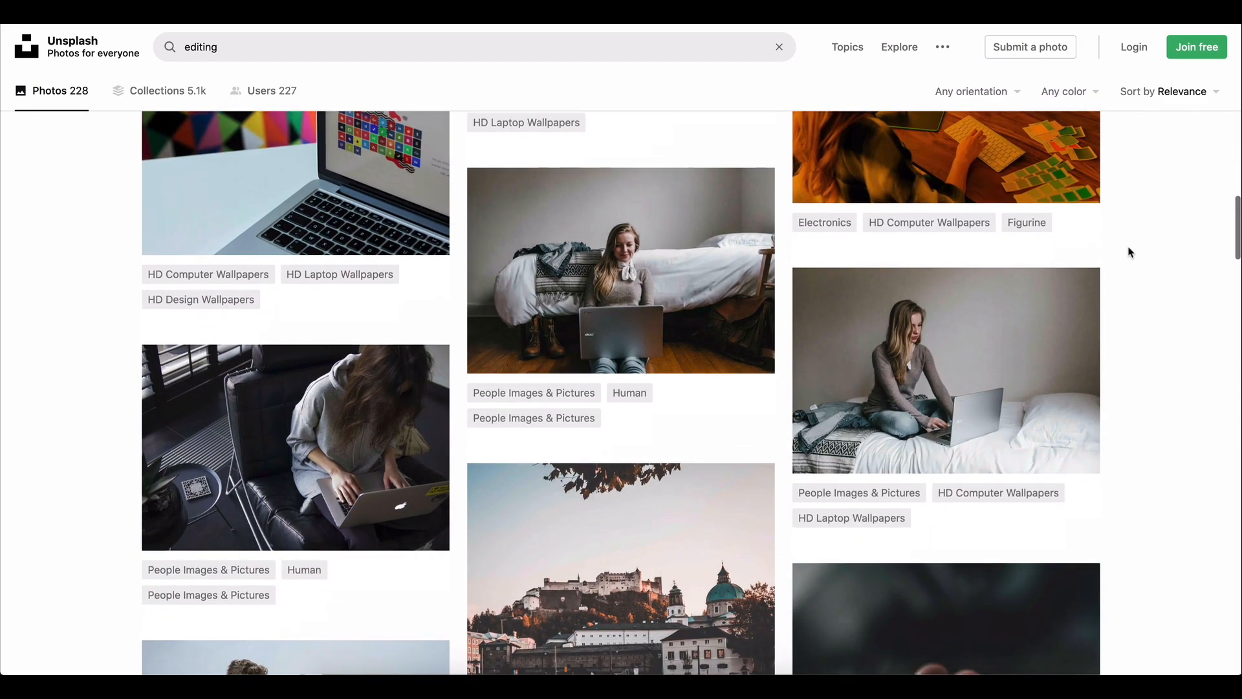
scroll(1130, 252, down, 12)
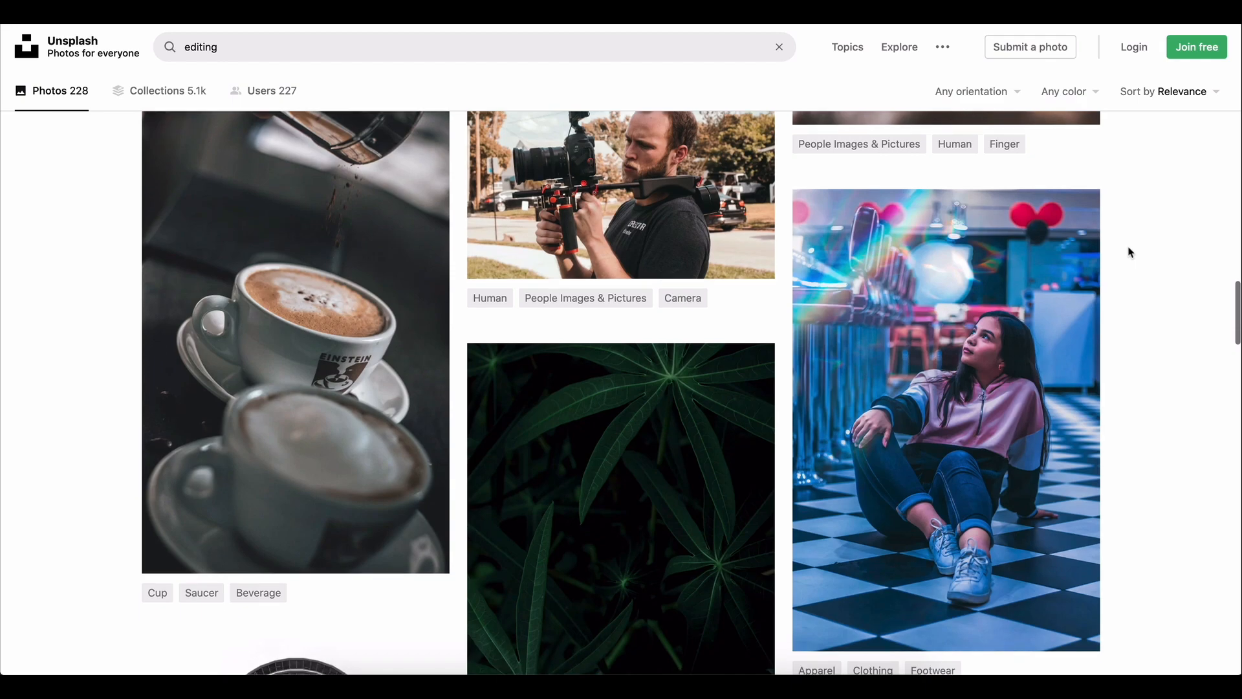
scroll(1130, 252, down, 12)
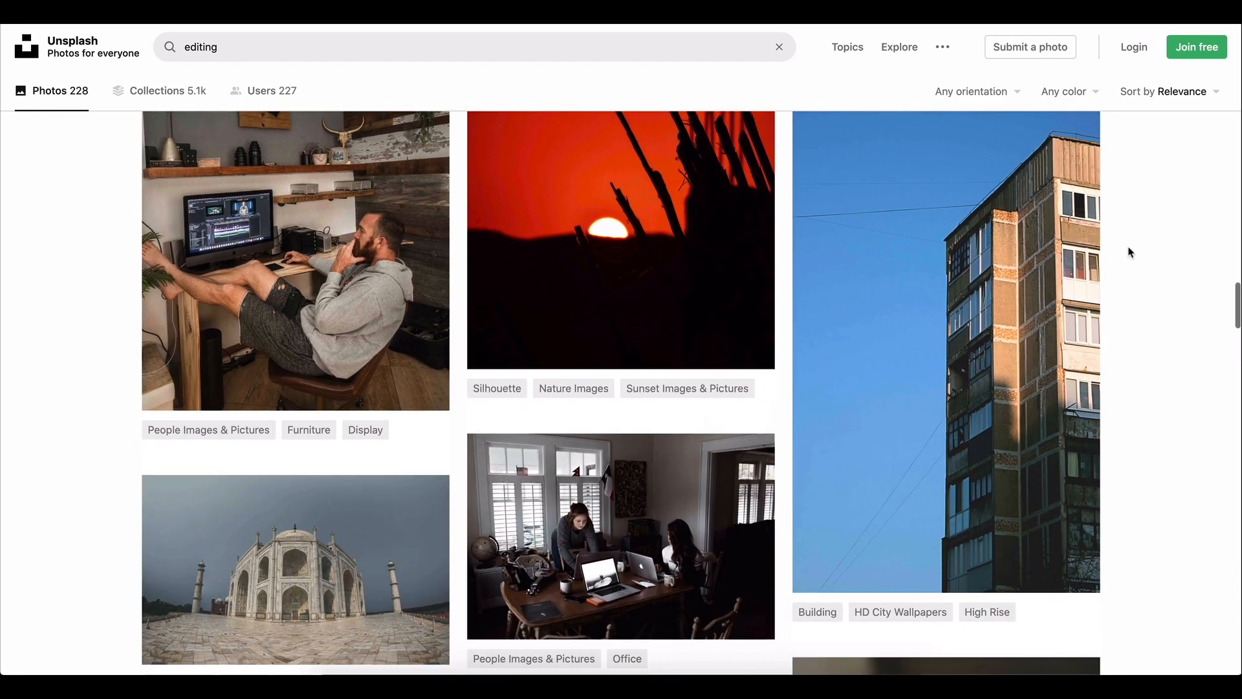
scroll(1130, 252, down, 12)
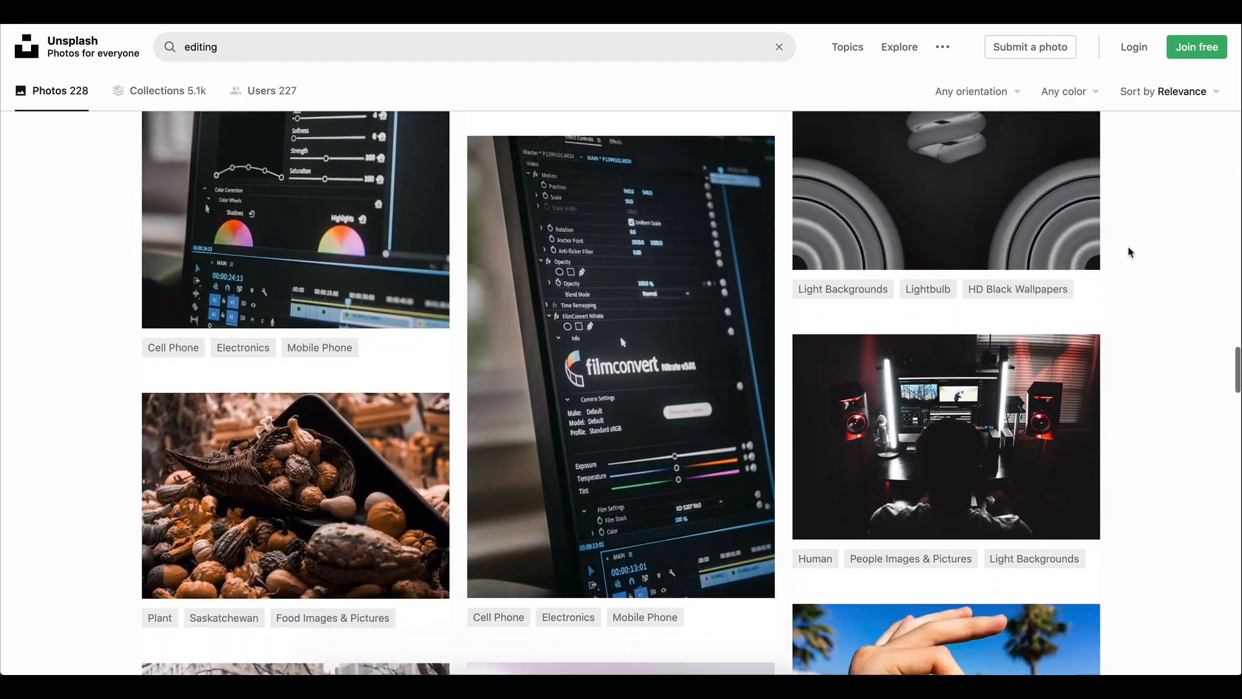
scroll(1130, 252, down, 8)
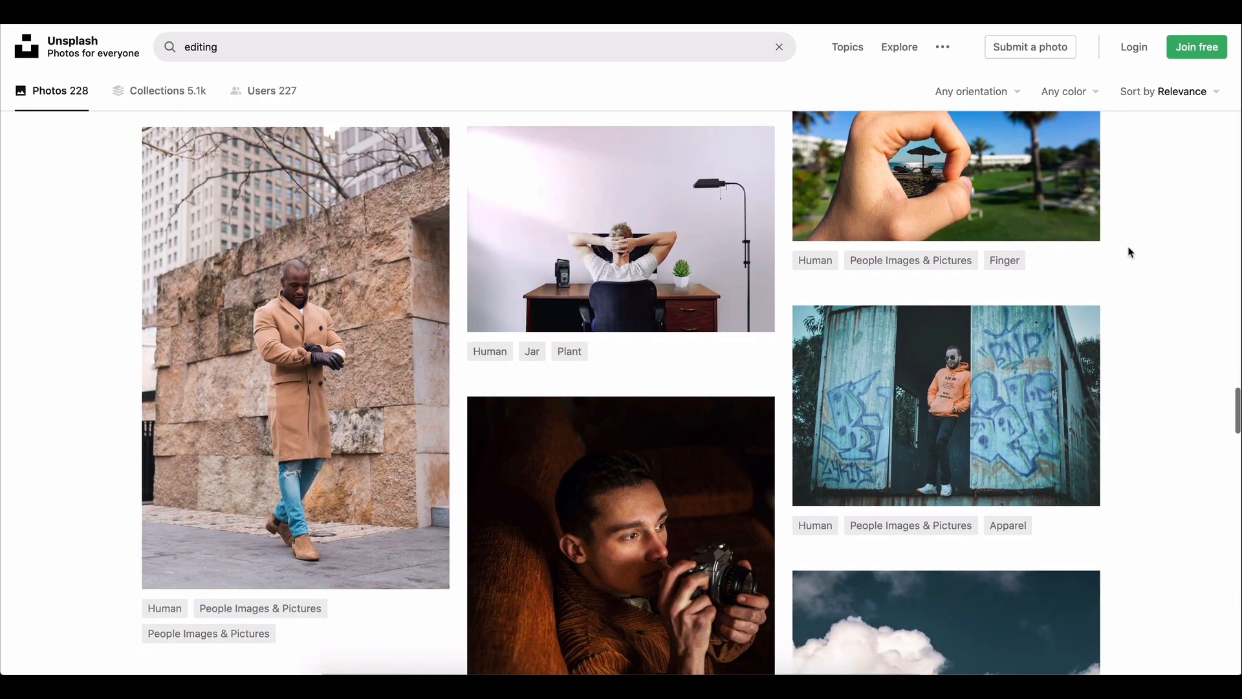
scroll(1129, 252, down, 2)
scroll(1130, 252, up, 20)
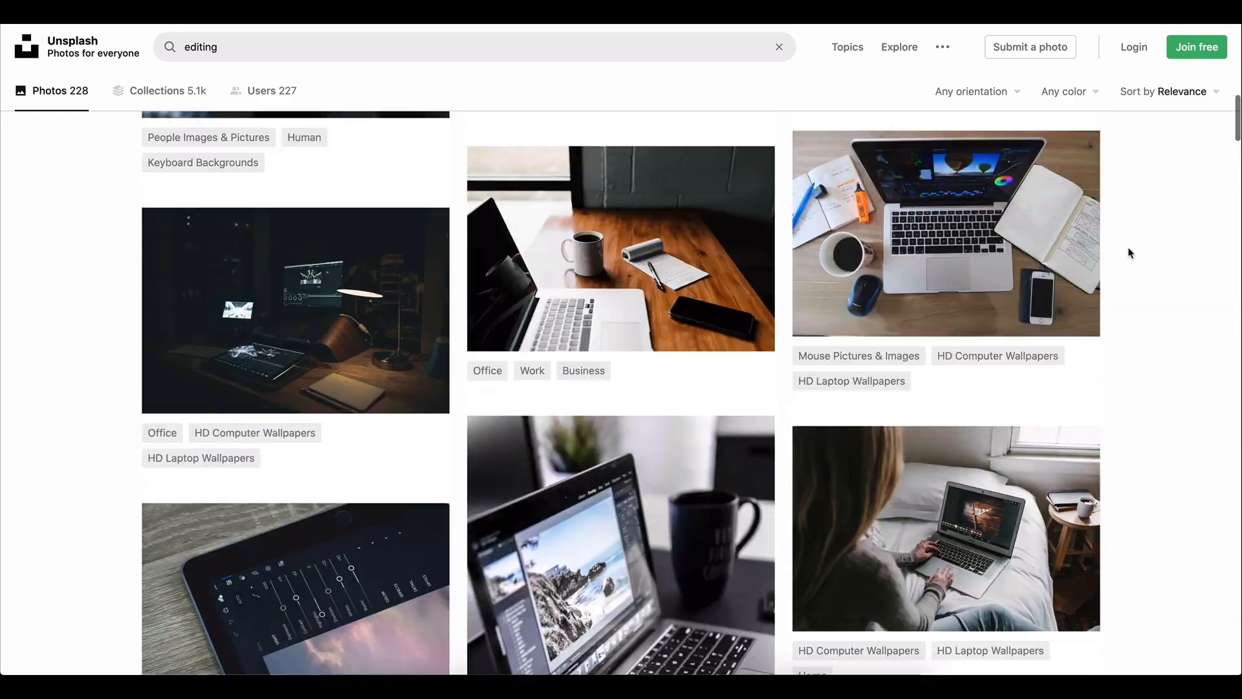
scroll(1130, 252, up, 10)
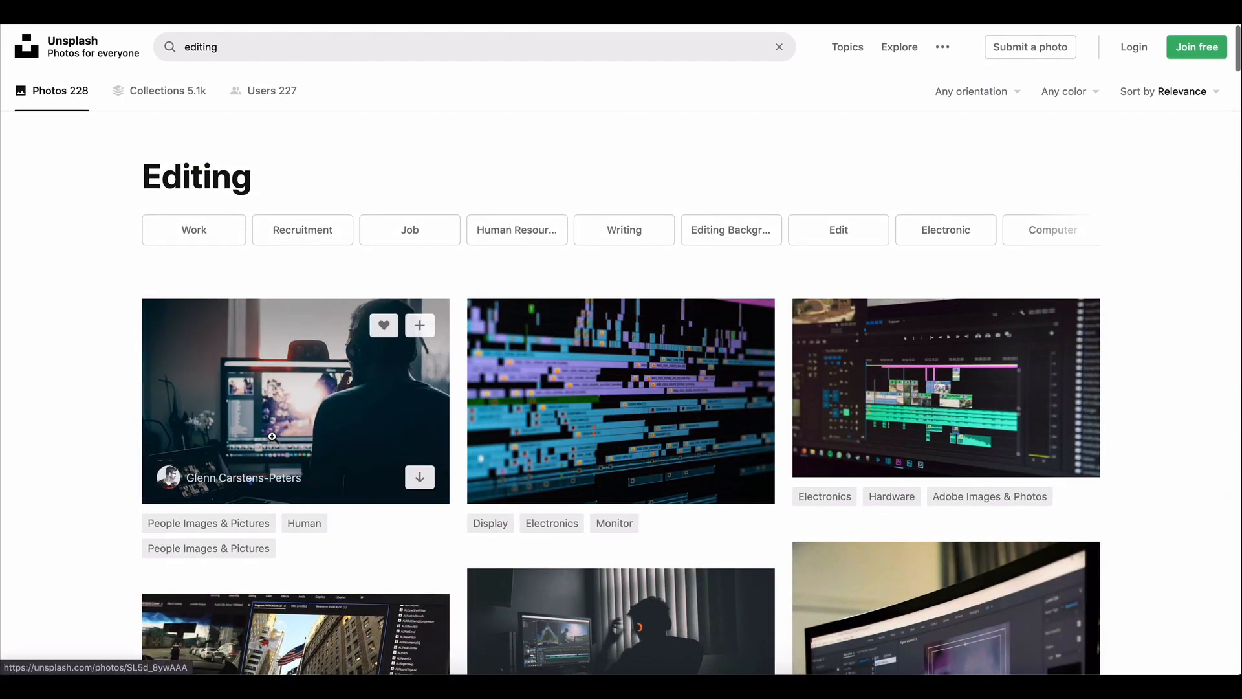
Download the photo of a person silhouetted at an editing monitor and upload it to Canva
click(422, 479)
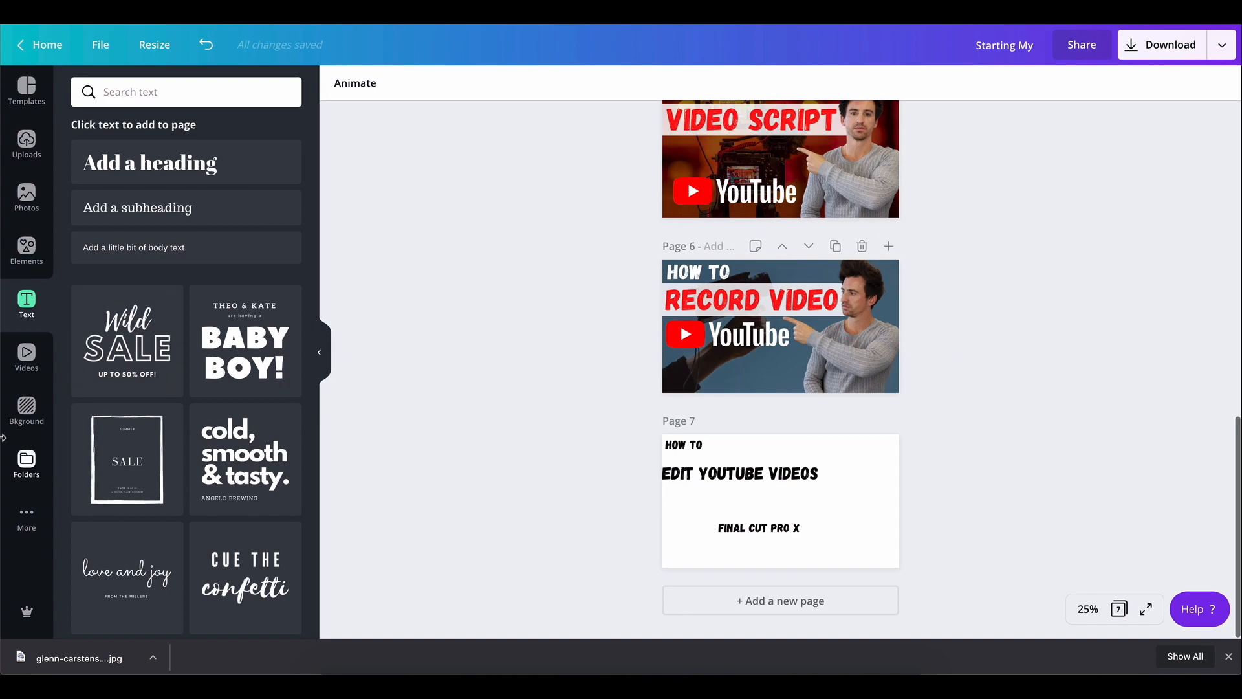
click(26, 143)
click(197, 103)
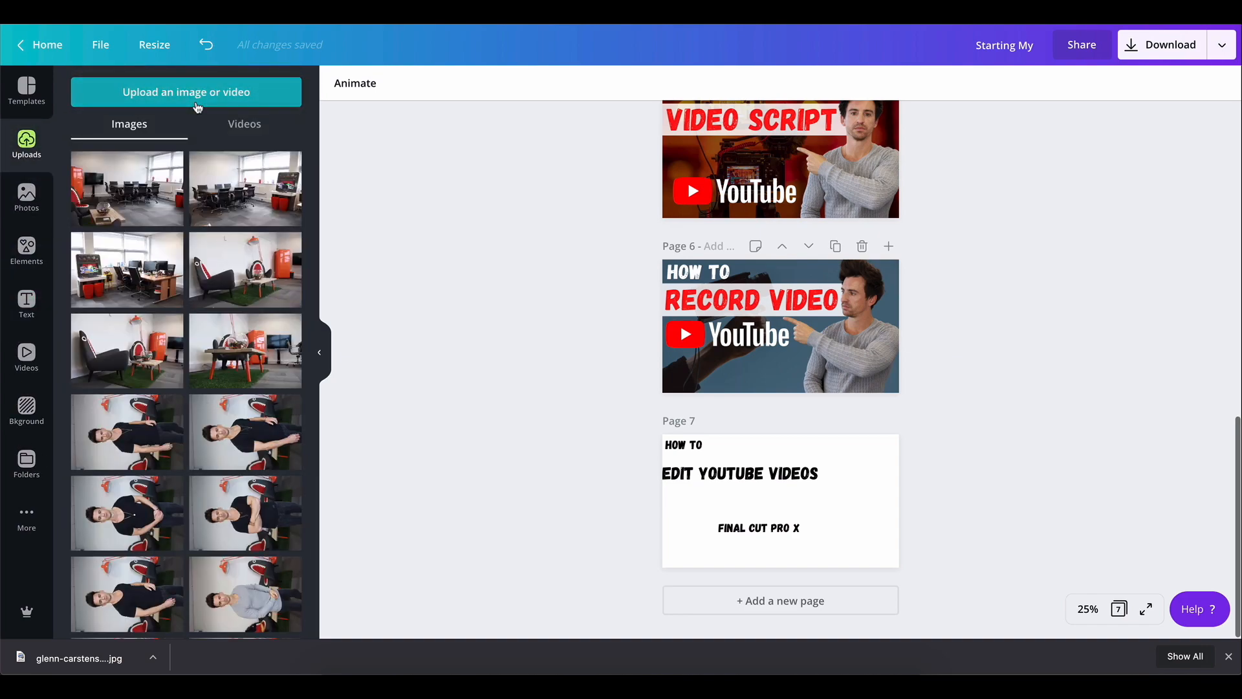
double_click(313, 57)
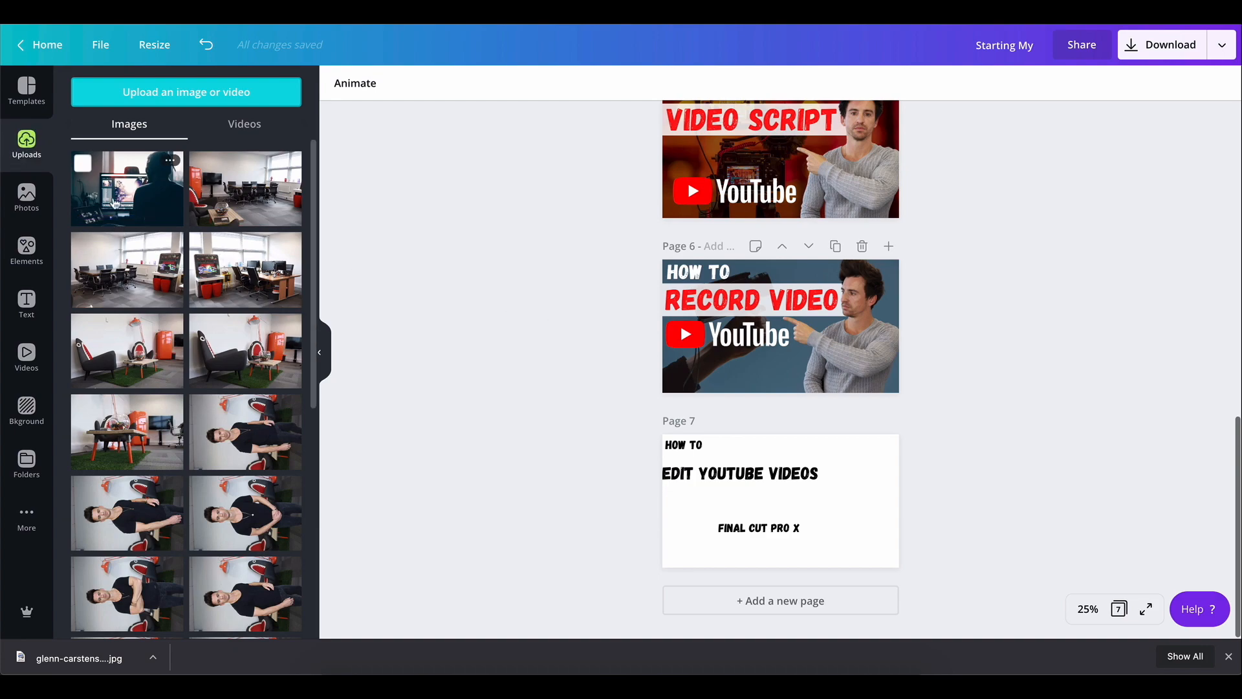
Place the uploaded editing photo on page 7 and resize it to cover the whole page
drag(120, 206, 679, 456)
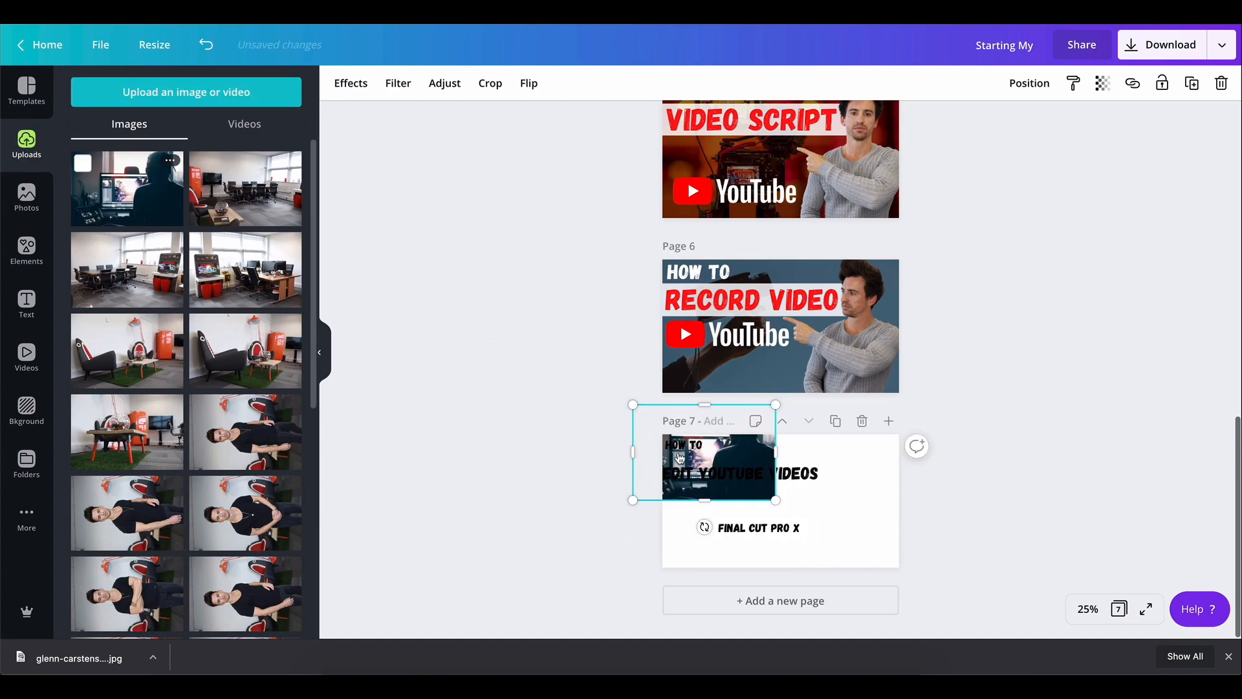
drag(776, 500, 917, 563)
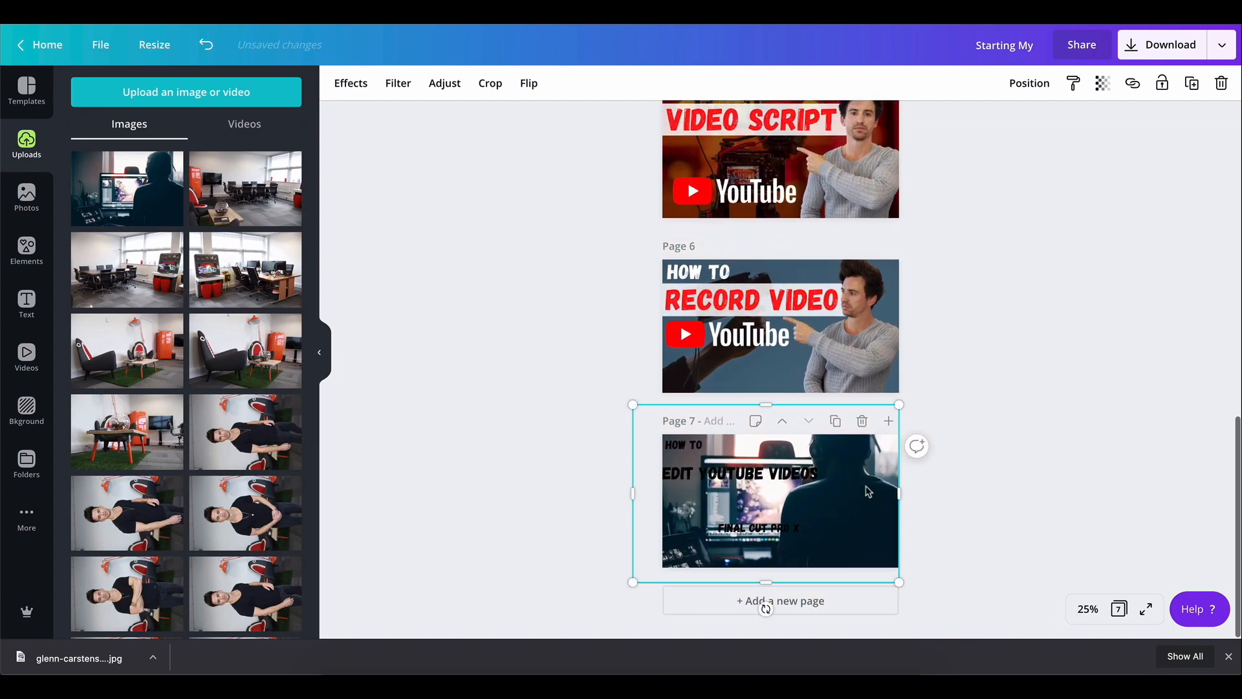
drag(864, 488, 845, 468)
drag(887, 567, 948, 578)
drag(878, 526, 837, 524)
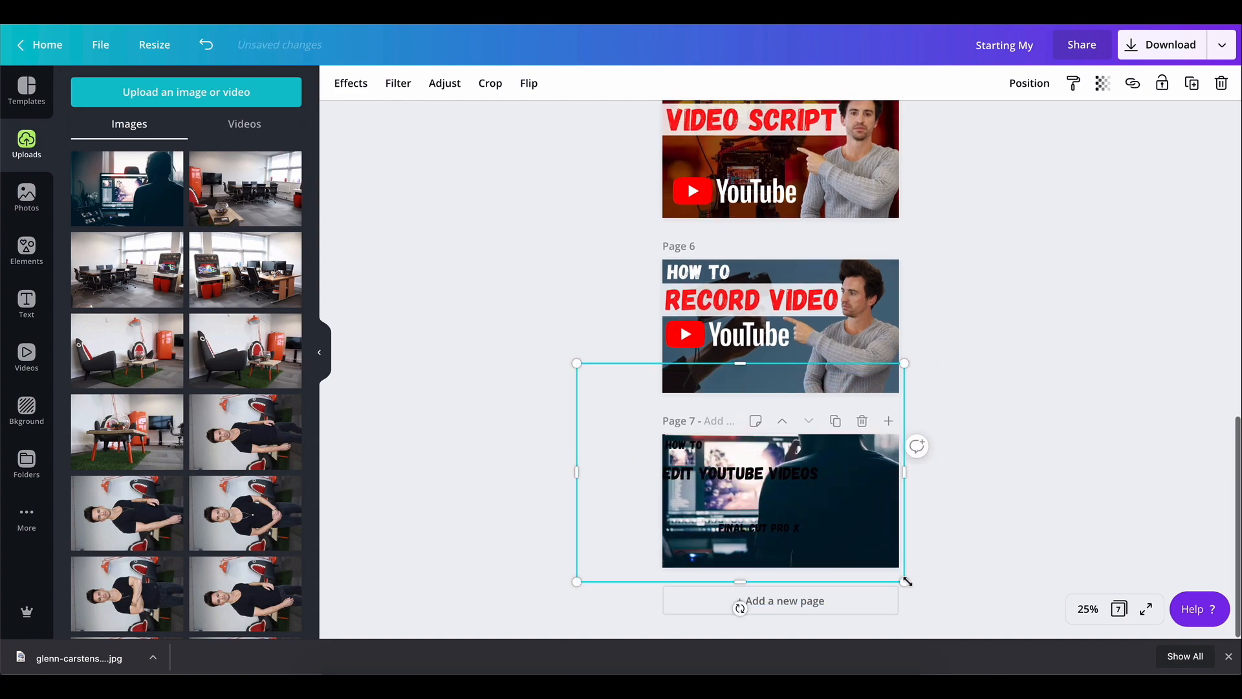
drag(906, 582, 850, 547)
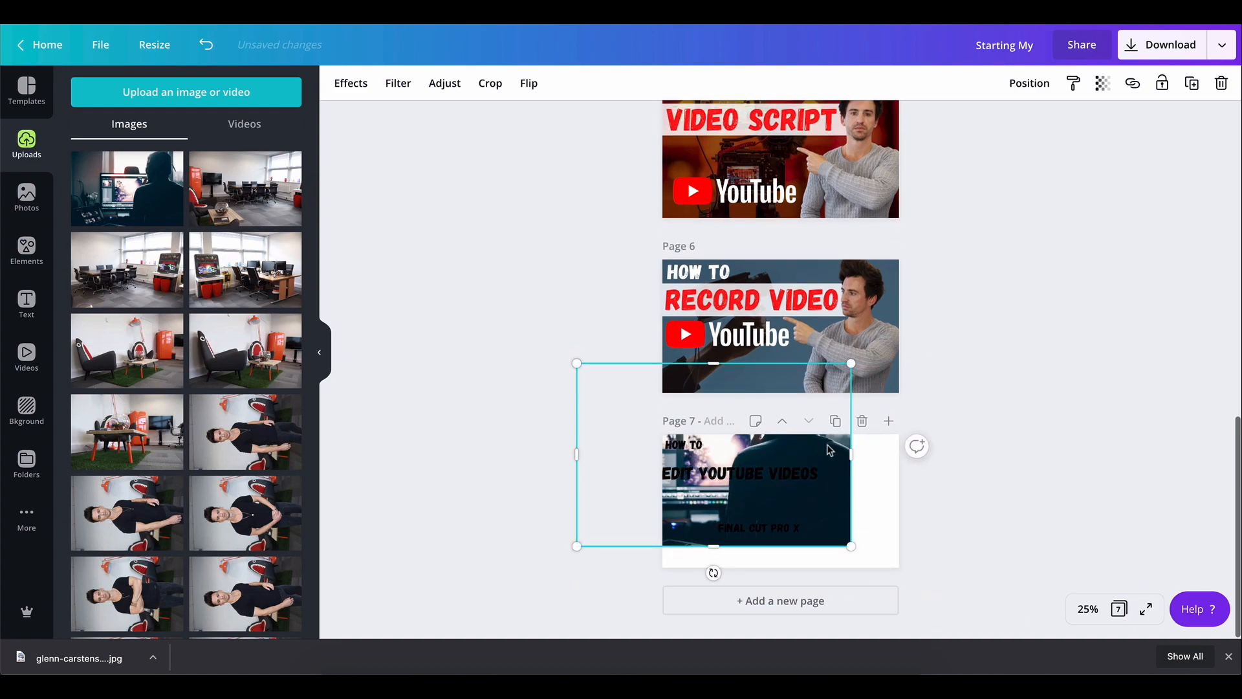
drag(830, 450, 907, 479)
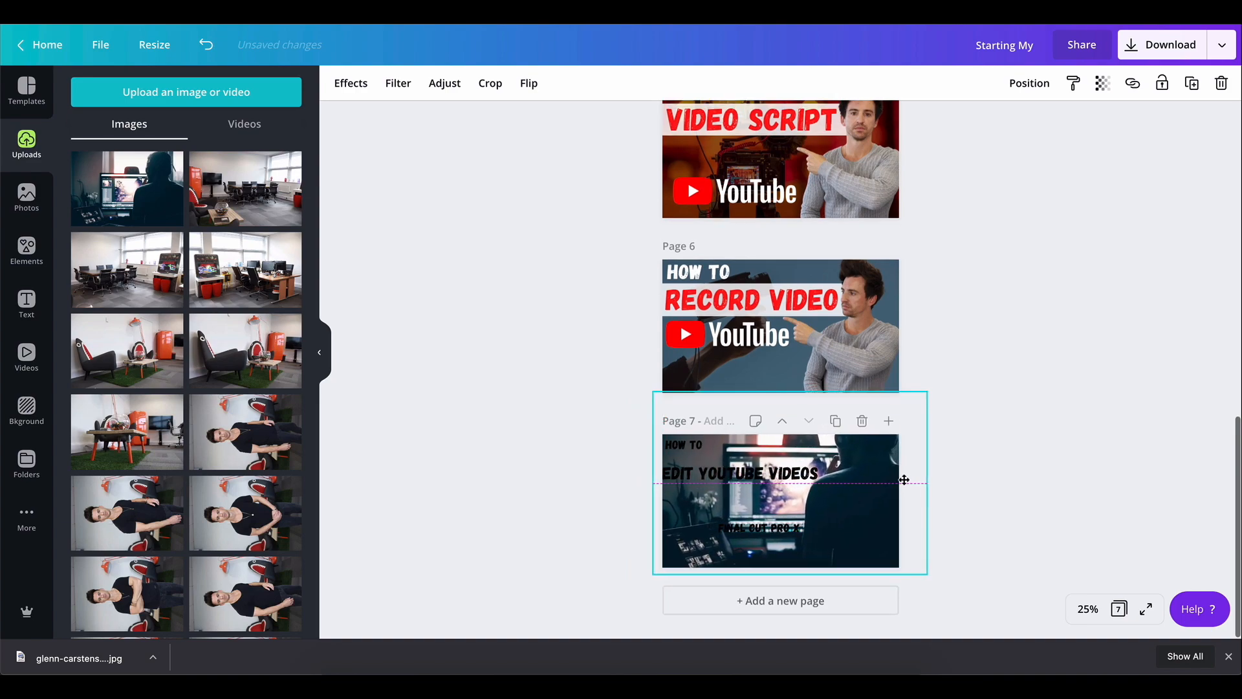
click(995, 486)
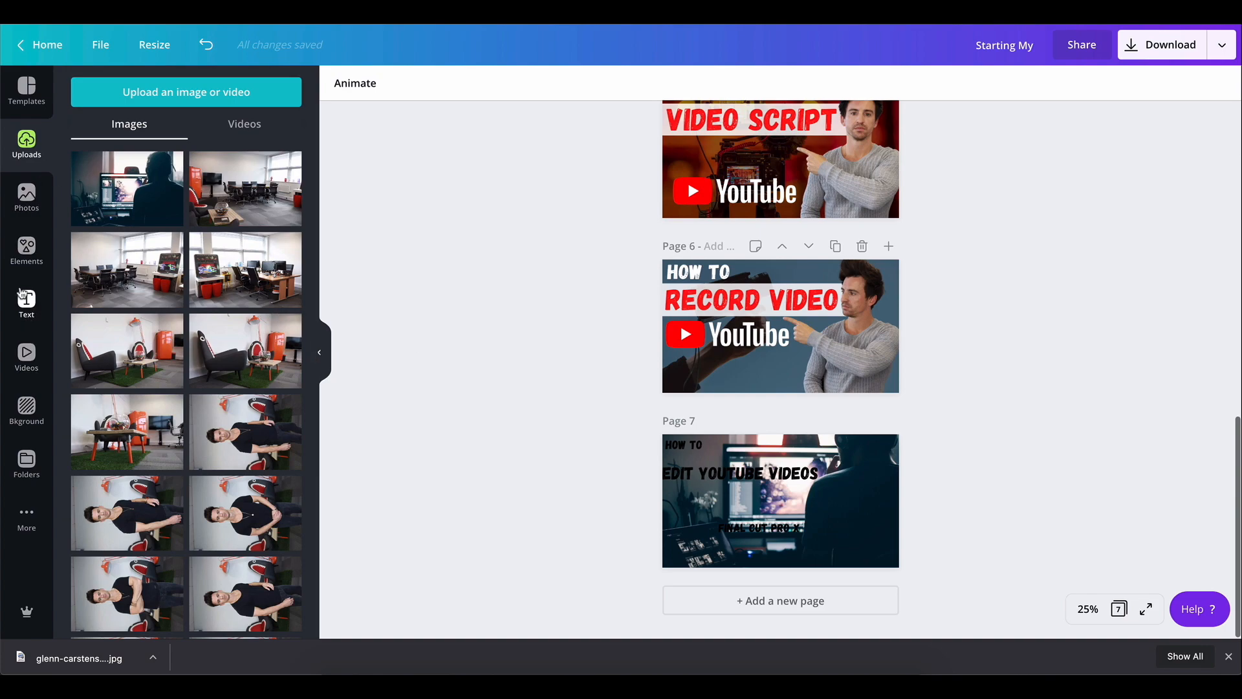
Search elements for "retangle", add a square shape and stretch it over the whole of page 7
click(27, 249)
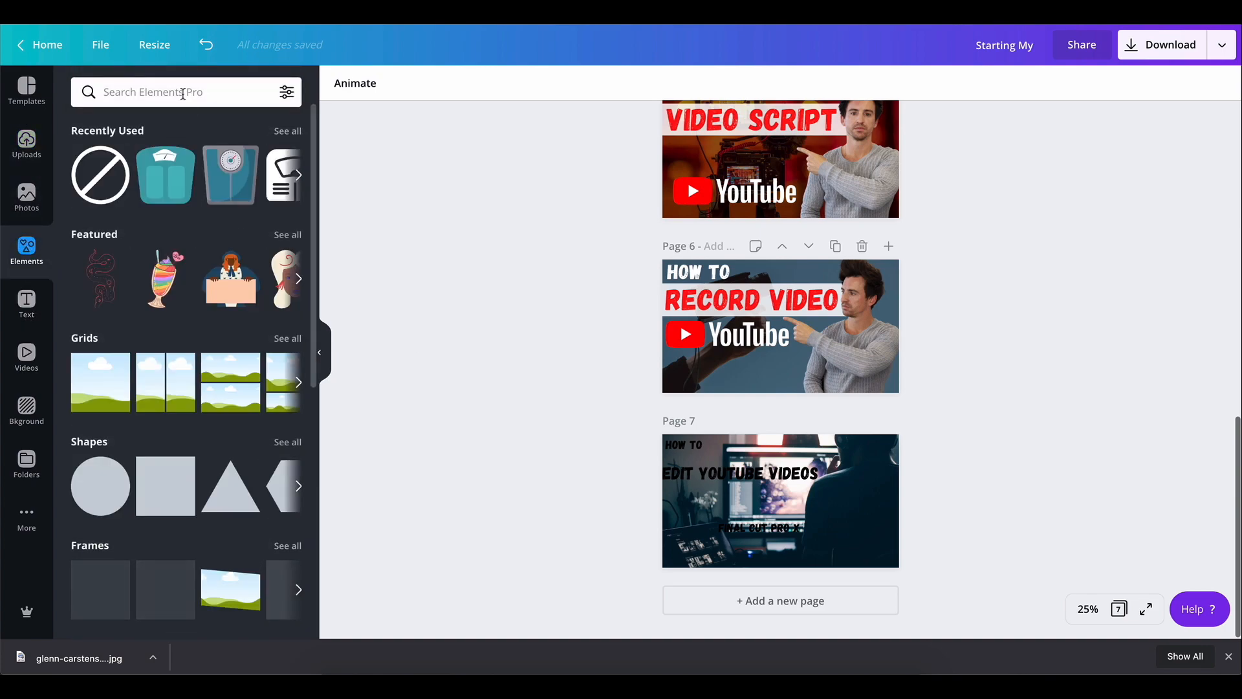
click(183, 92)
text(re)
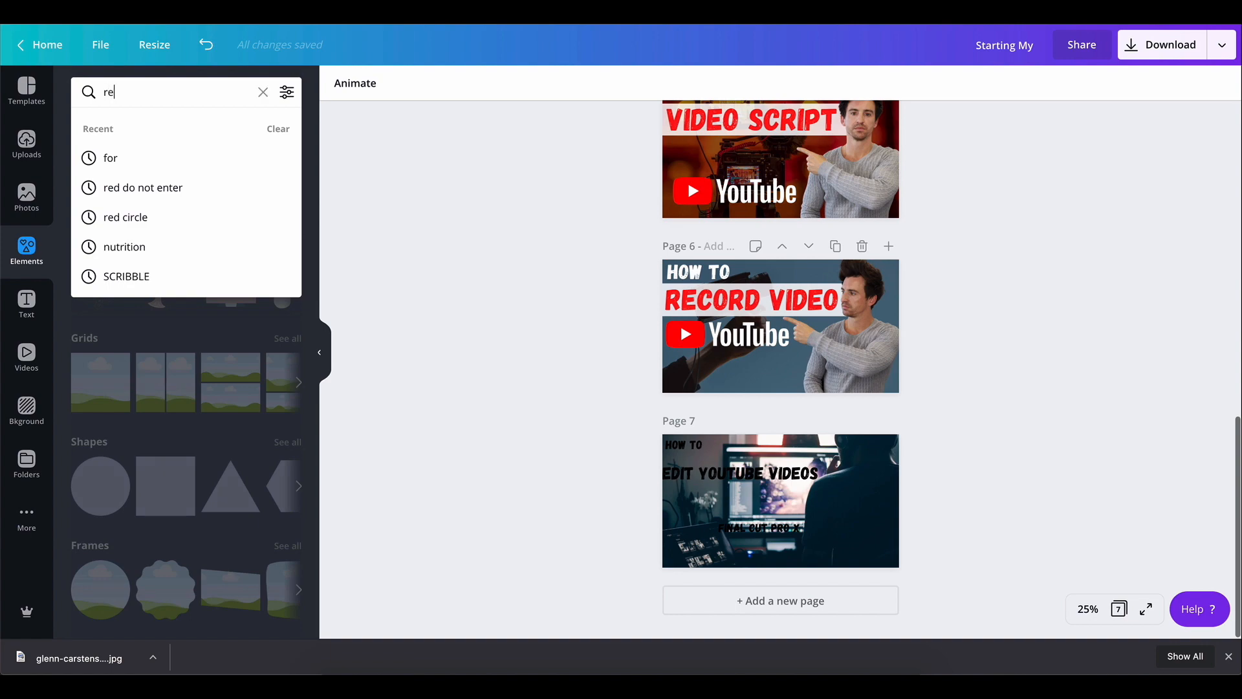
text(tangle)
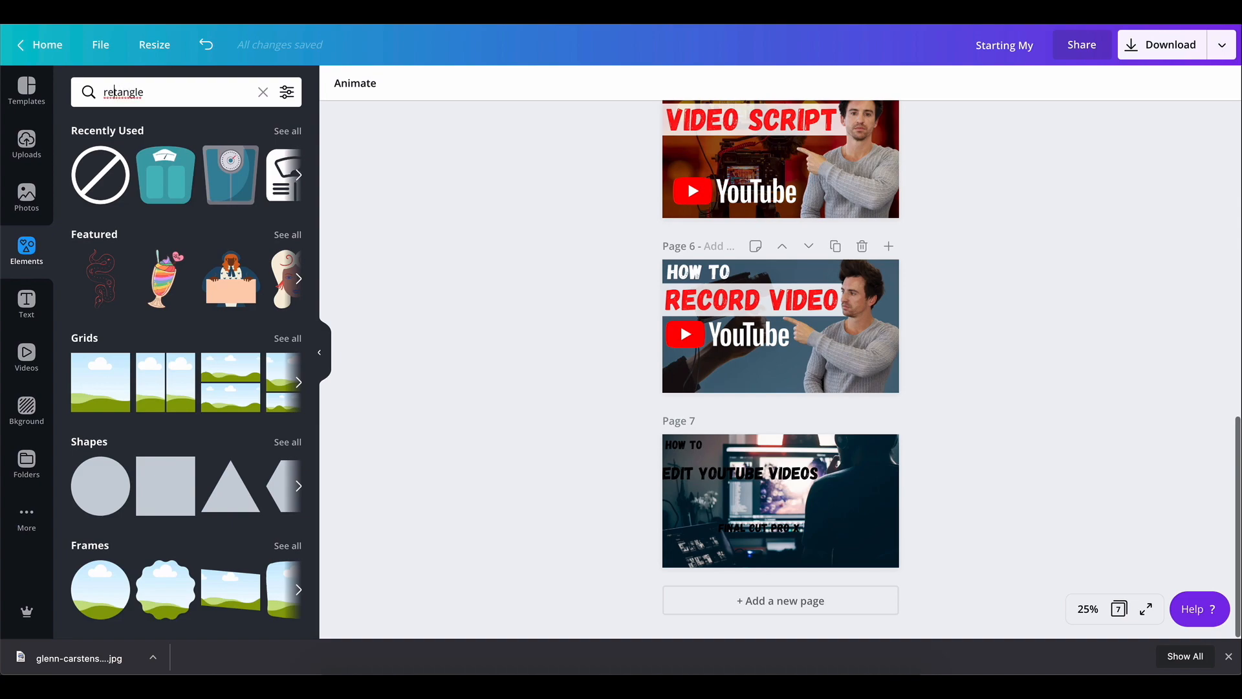
click(175, 498)
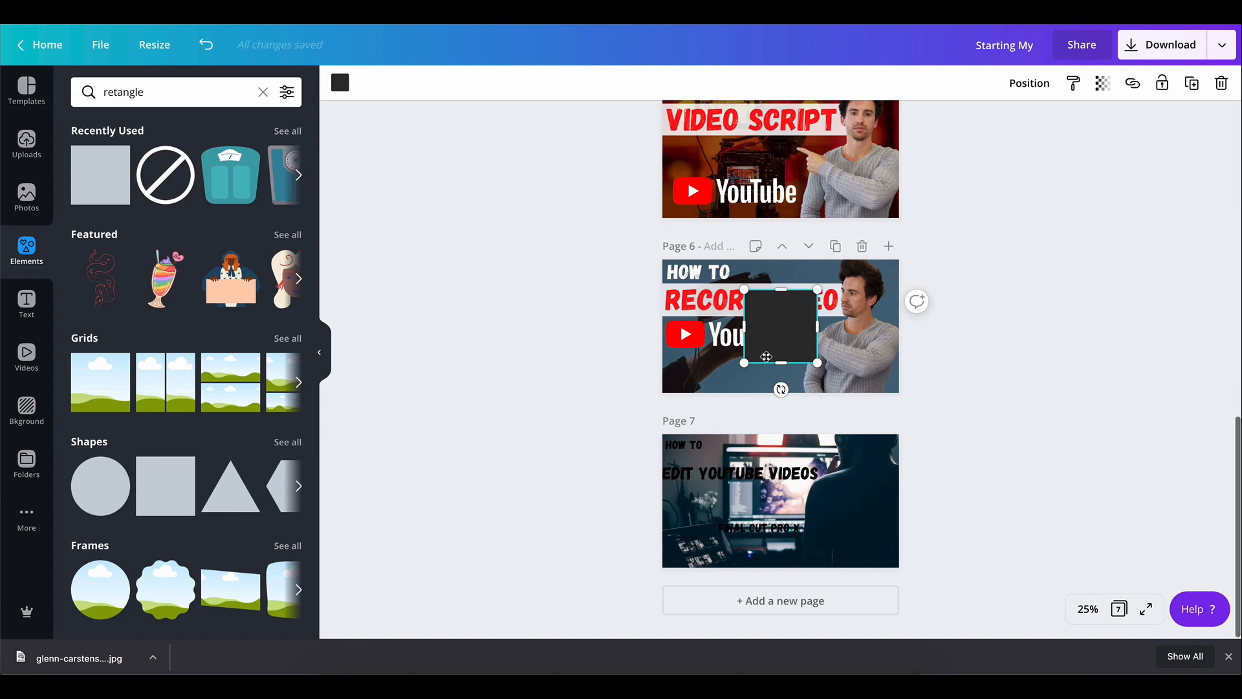
drag(773, 333, 908, 463)
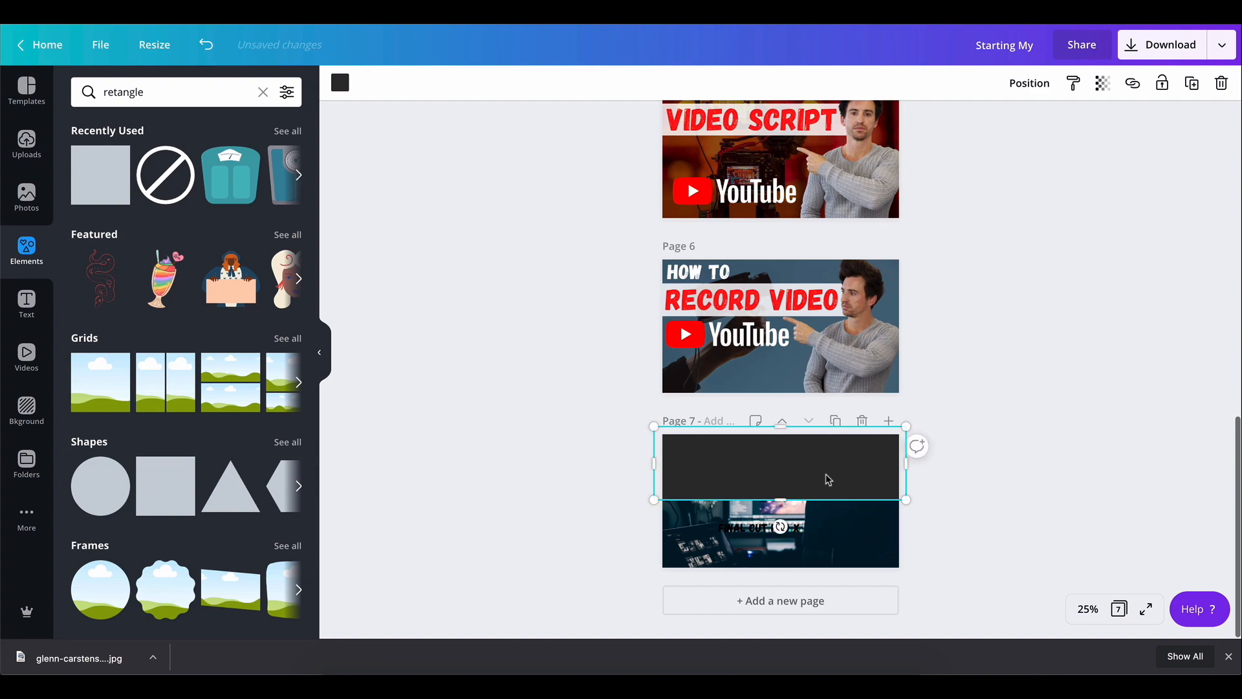
drag(782, 502, 781, 572)
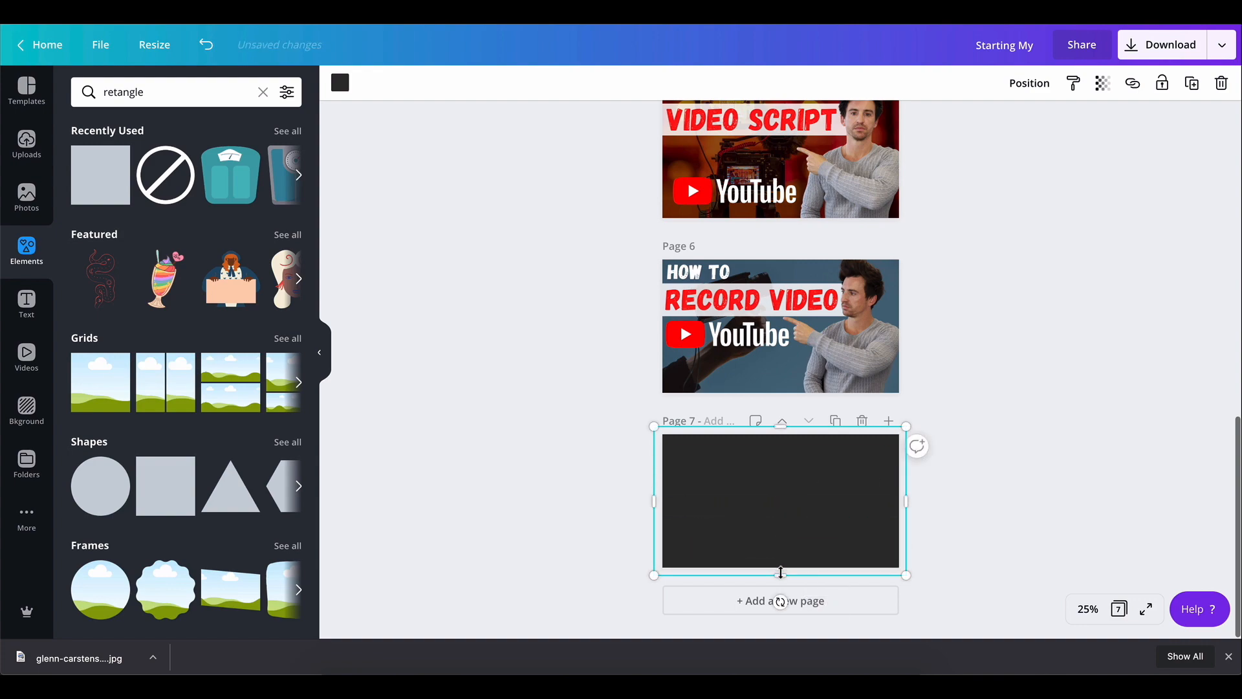
Set the overlay square's fill to black and its transparency to about 25 so the editing photo shows through
click(1103, 83)
drag(1062, 130, 994, 137)
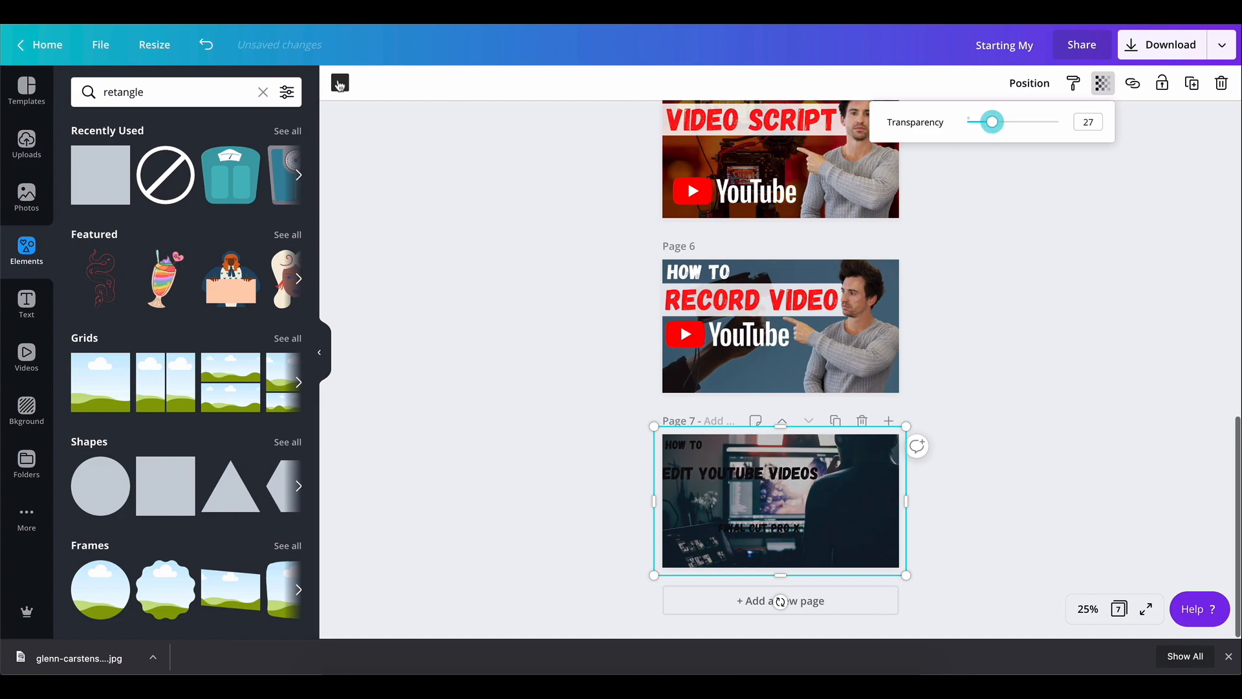
click(340, 83)
click(81, 241)
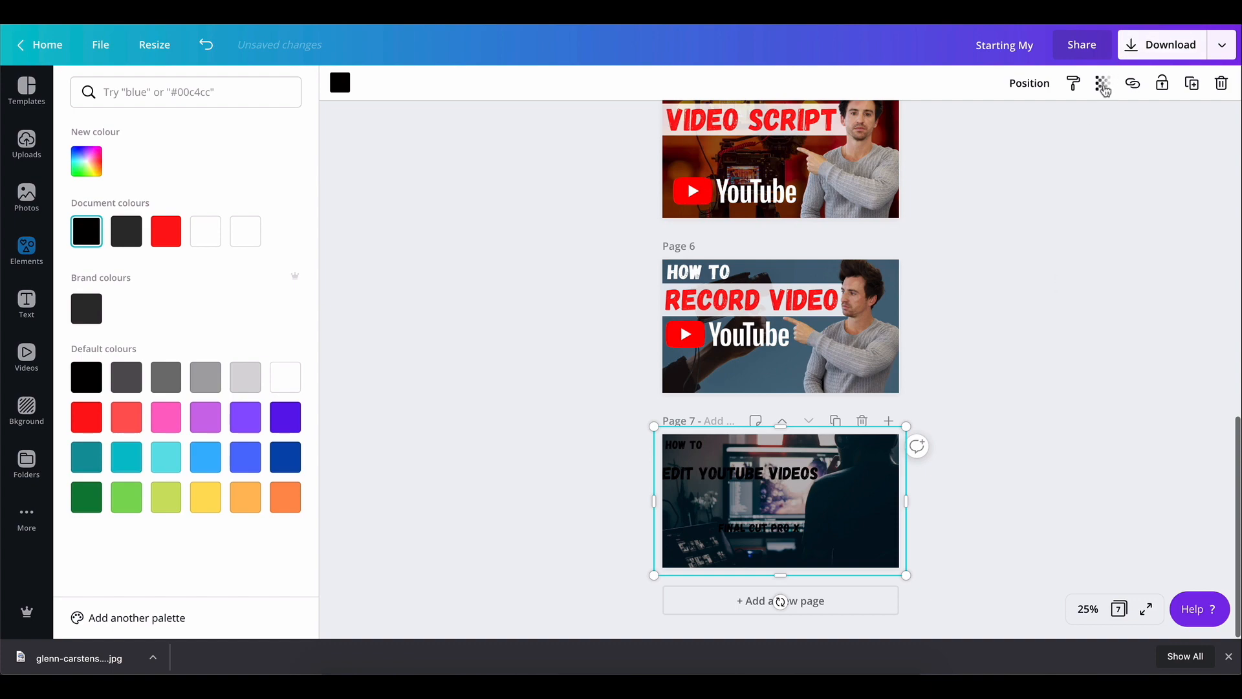
click(1103, 83)
mouse_move(994, 121)
mouse_down()
mouse_move(1013, 127)
mouse_move(967, 129)
mouse_move(983, 131)
mouse_up()
click(1016, 399)
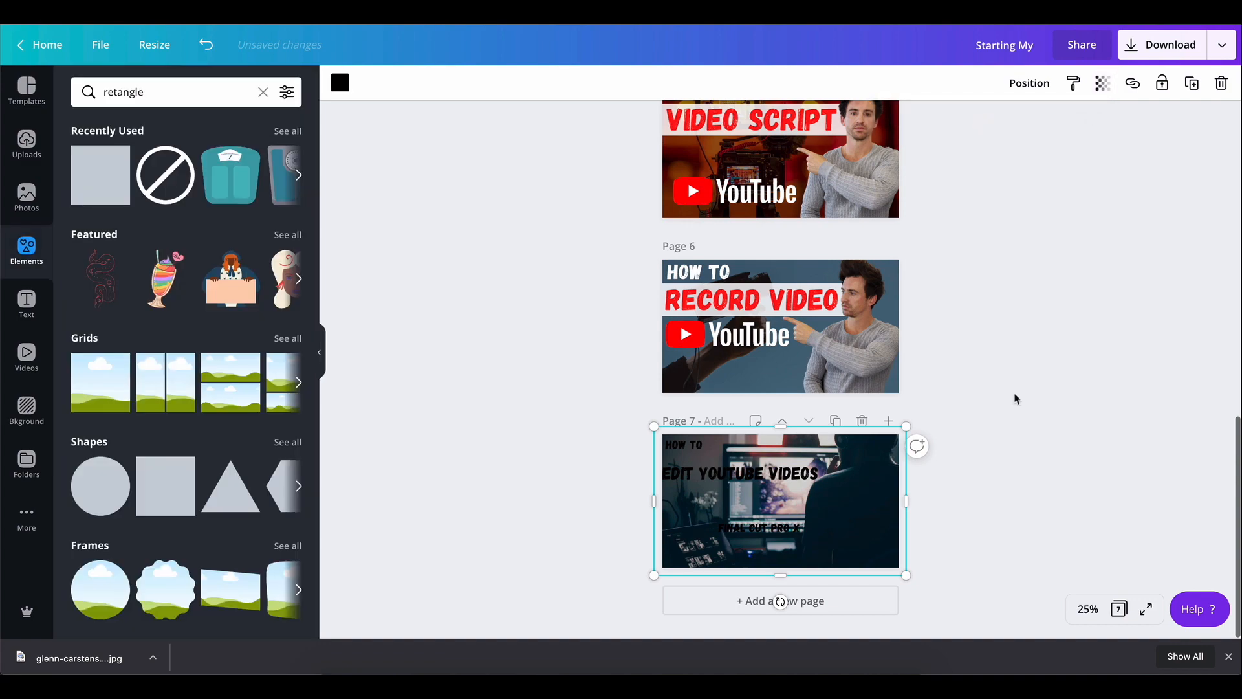
click(1049, 519)
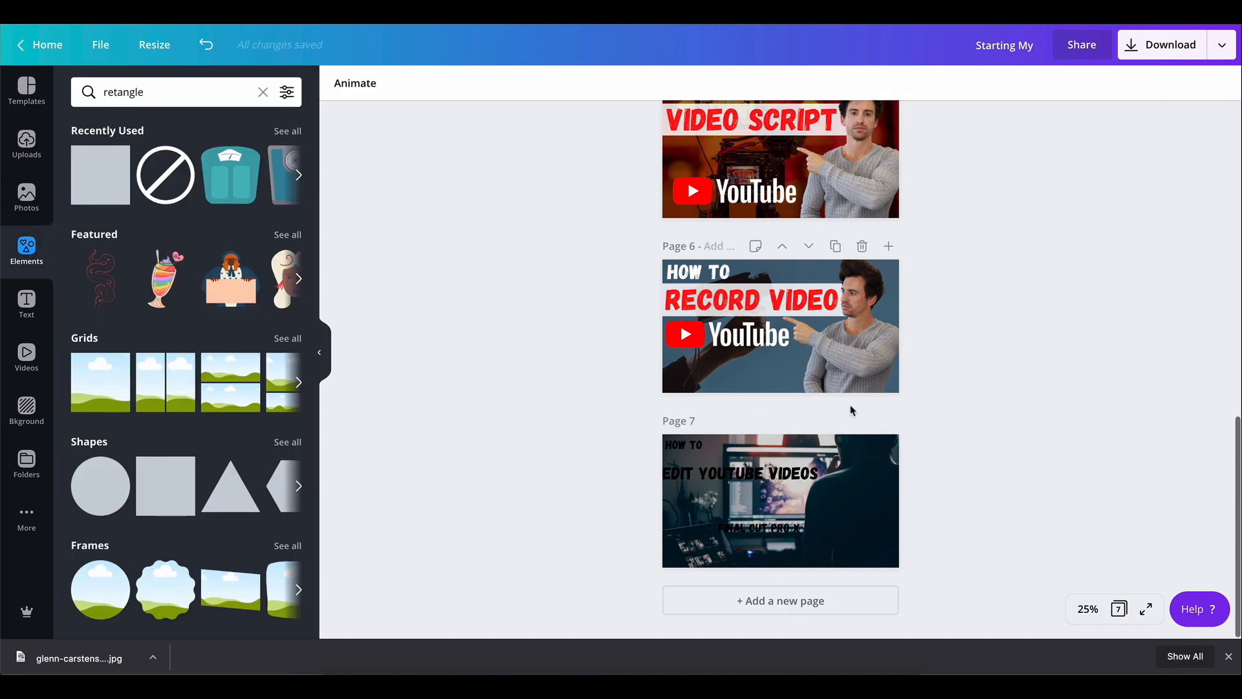
Send the overlay square backward so the title text sits above it
click(685, 448)
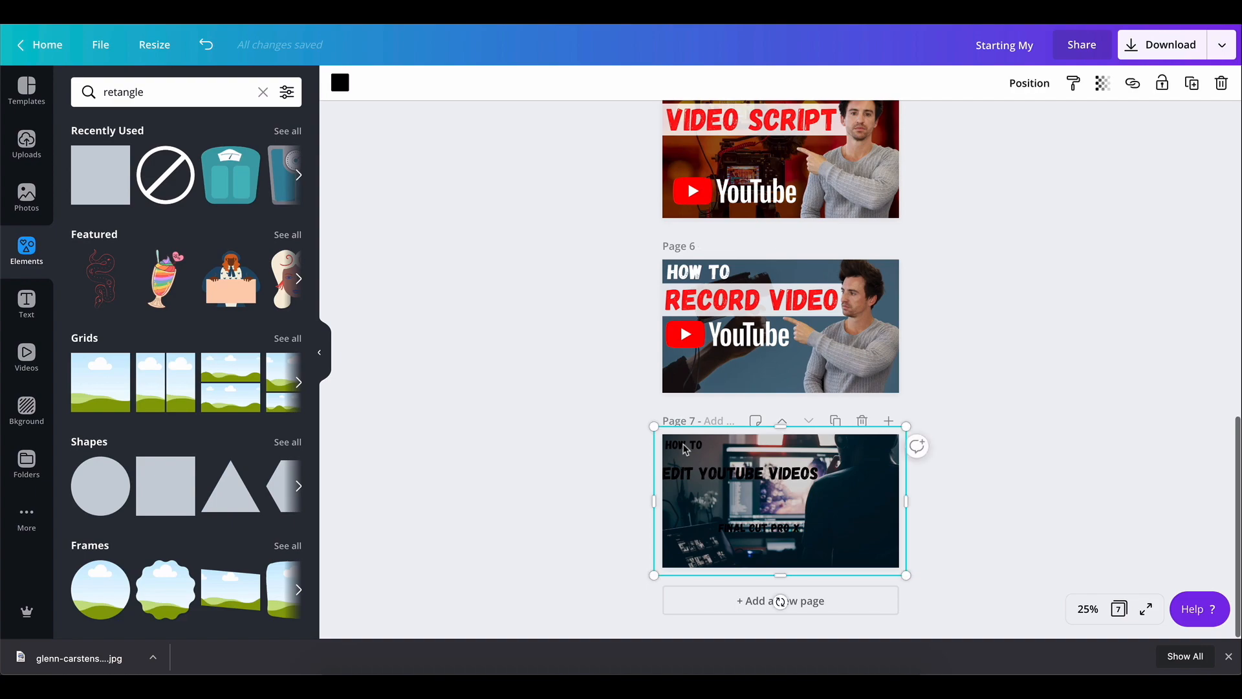
click(1034, 87)
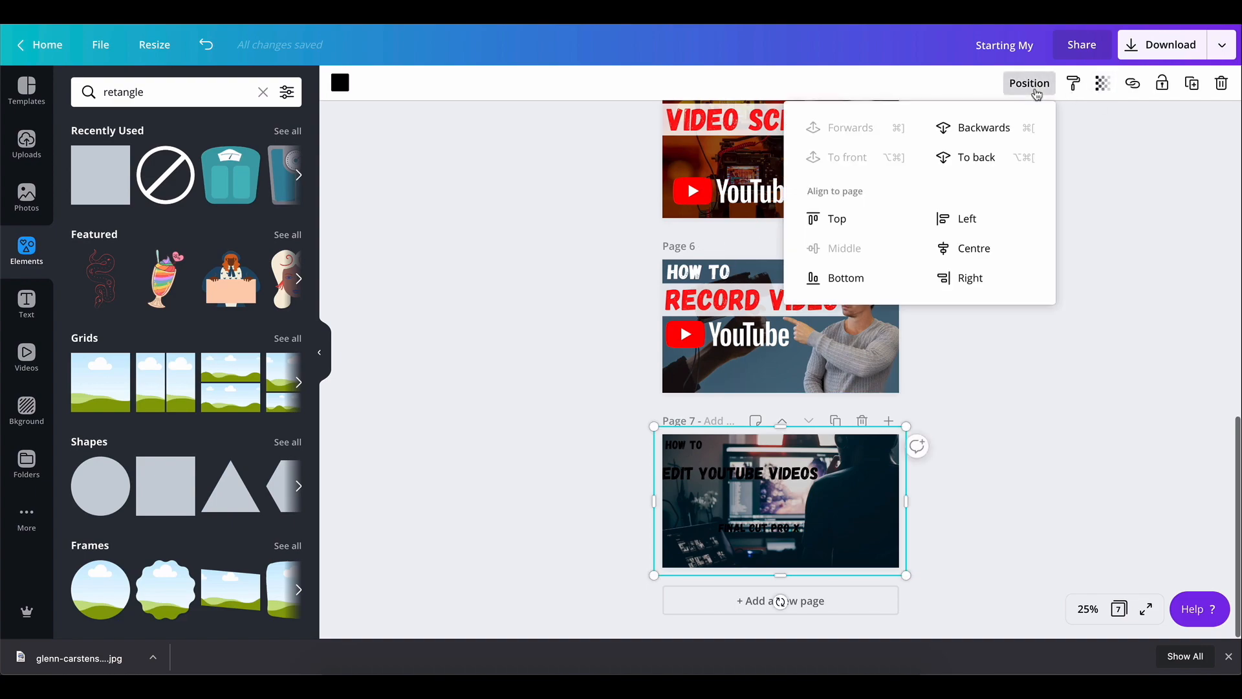
click(995, 133)
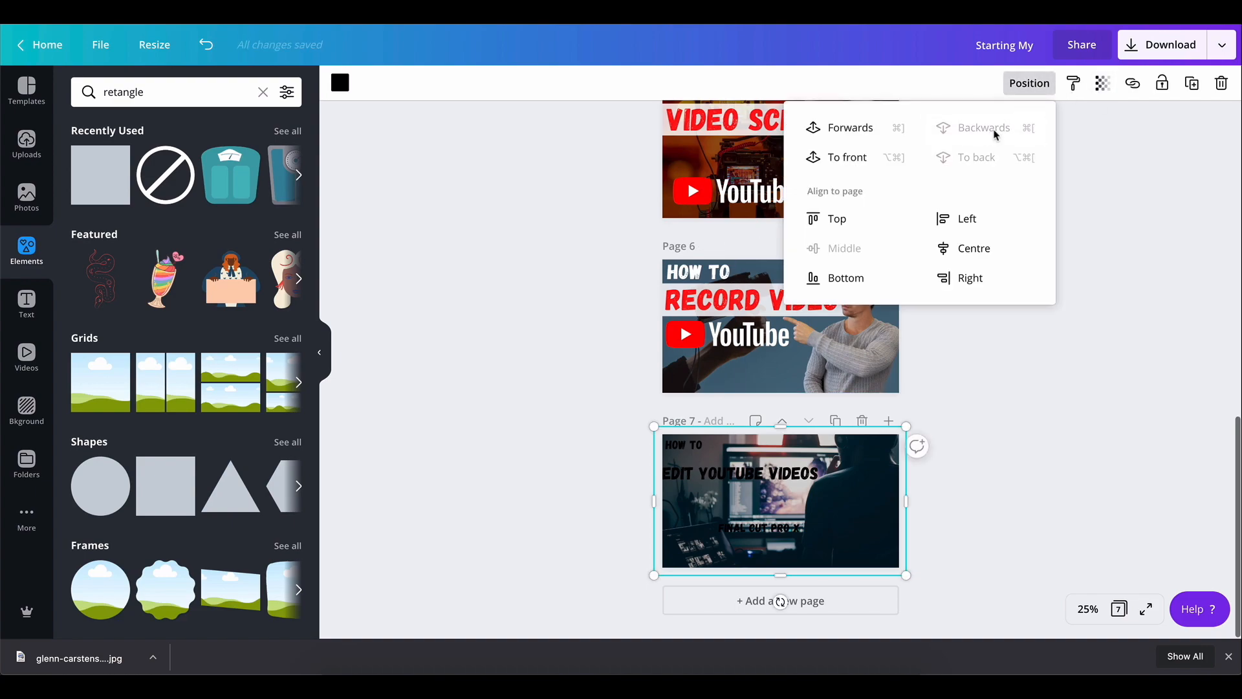
click(968, 494)
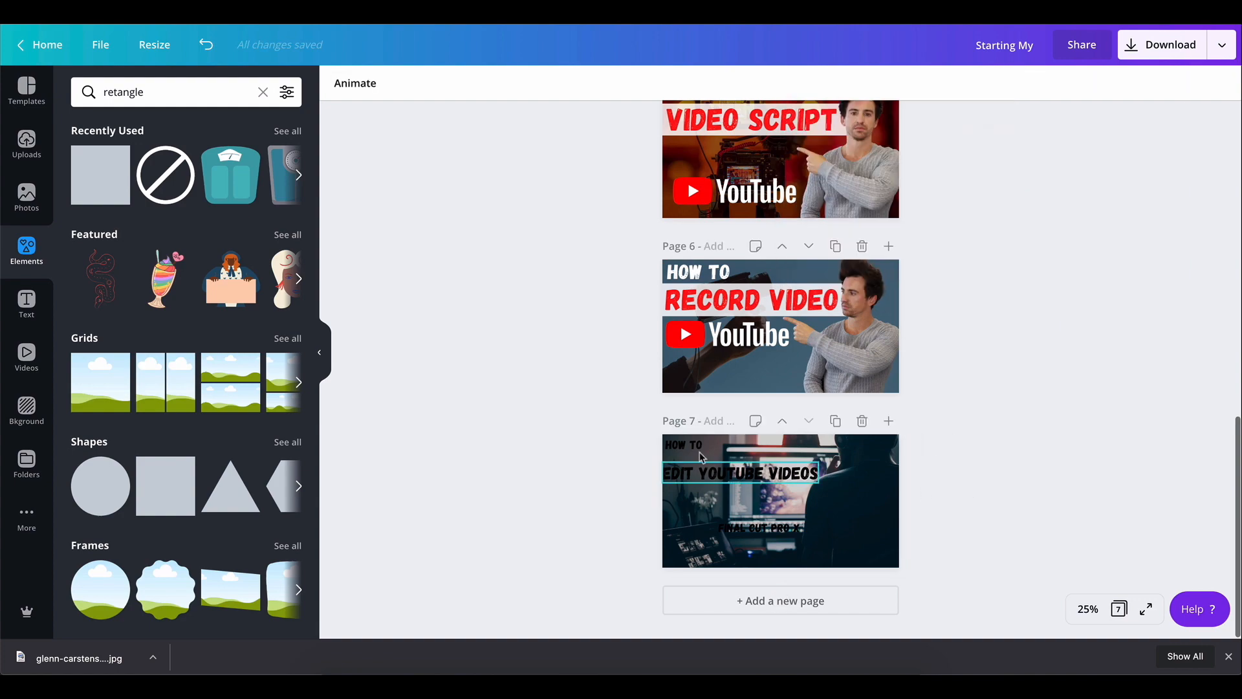
Recolour the titles: "HOW TO" and "FINAL CUT PRO X" white, "EDIT YOUTUBE VIDEOS" red
click(680, 451)
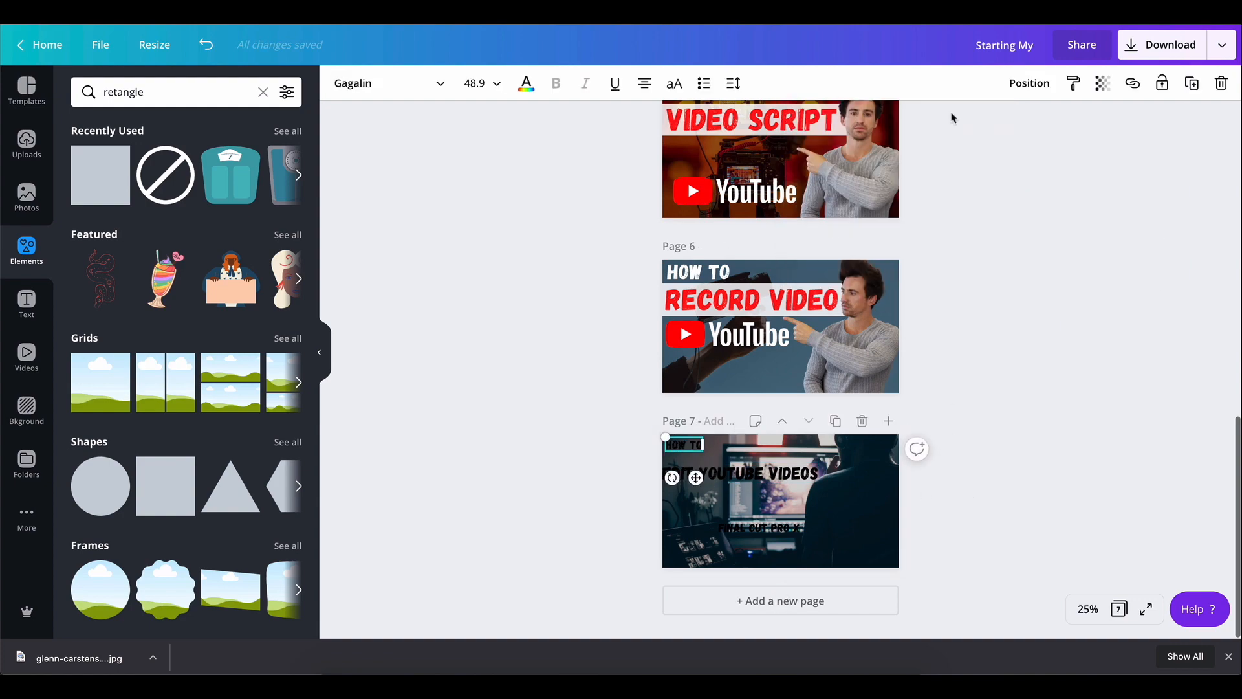
click(526, 83)
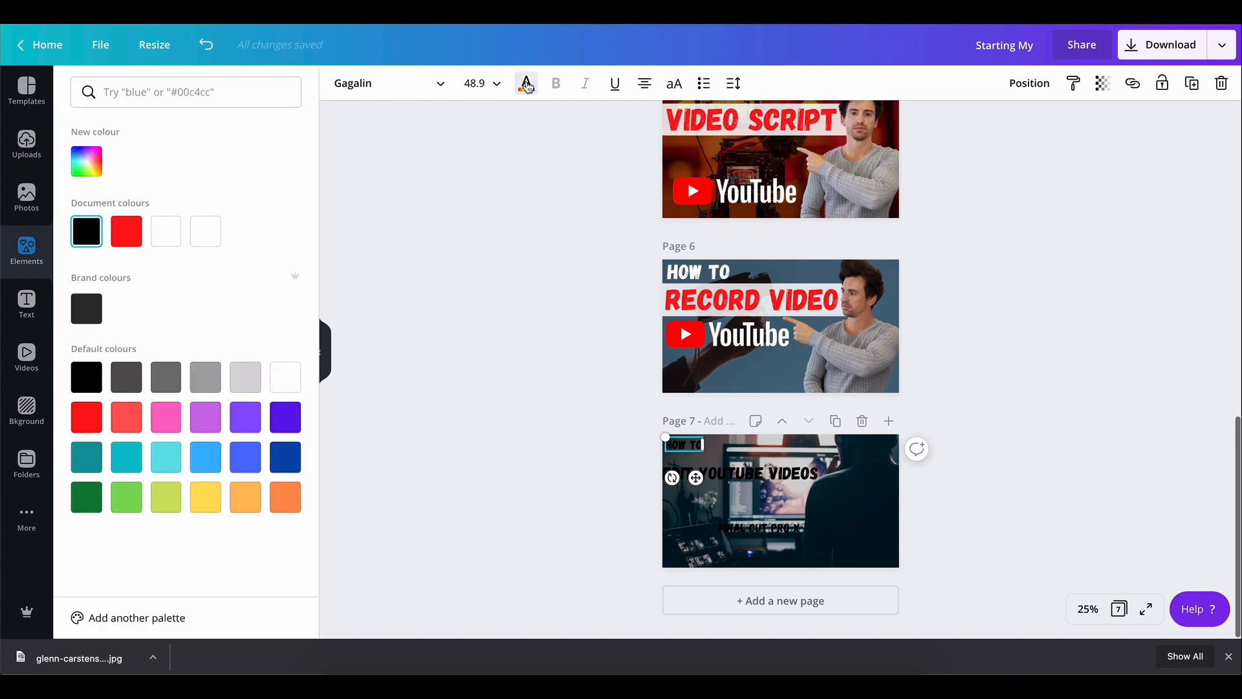
click(208, 237)
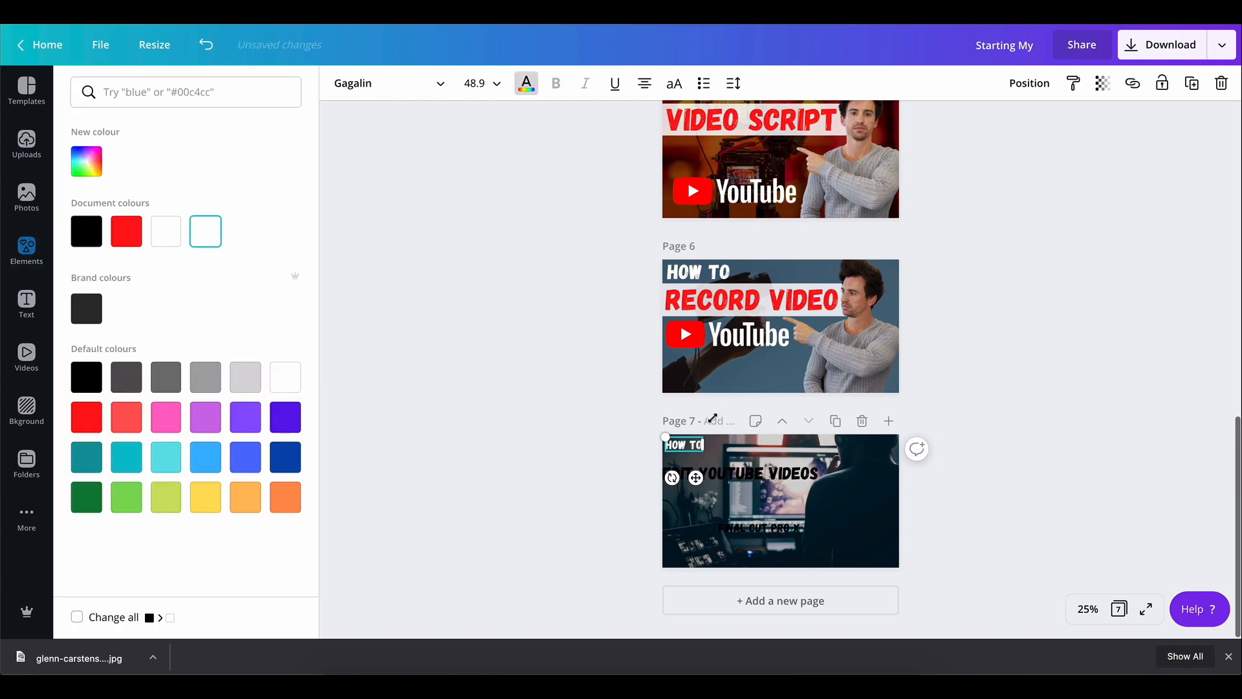
click(741, 479)
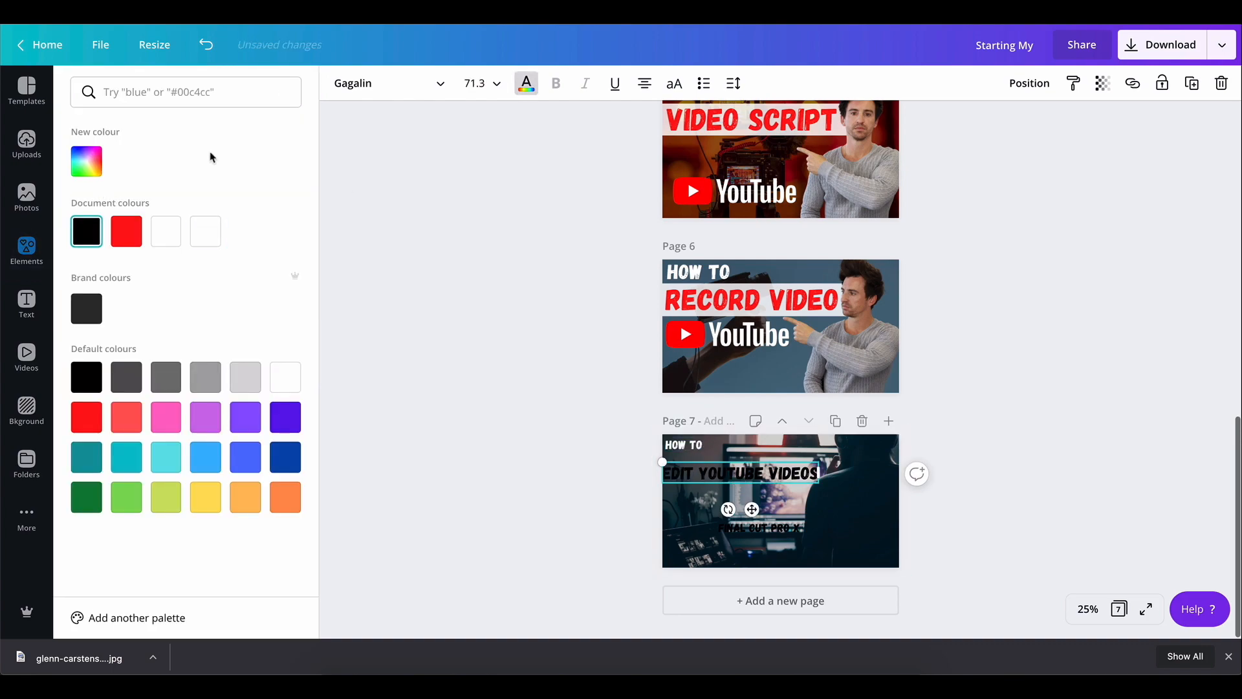
click(136, 235)
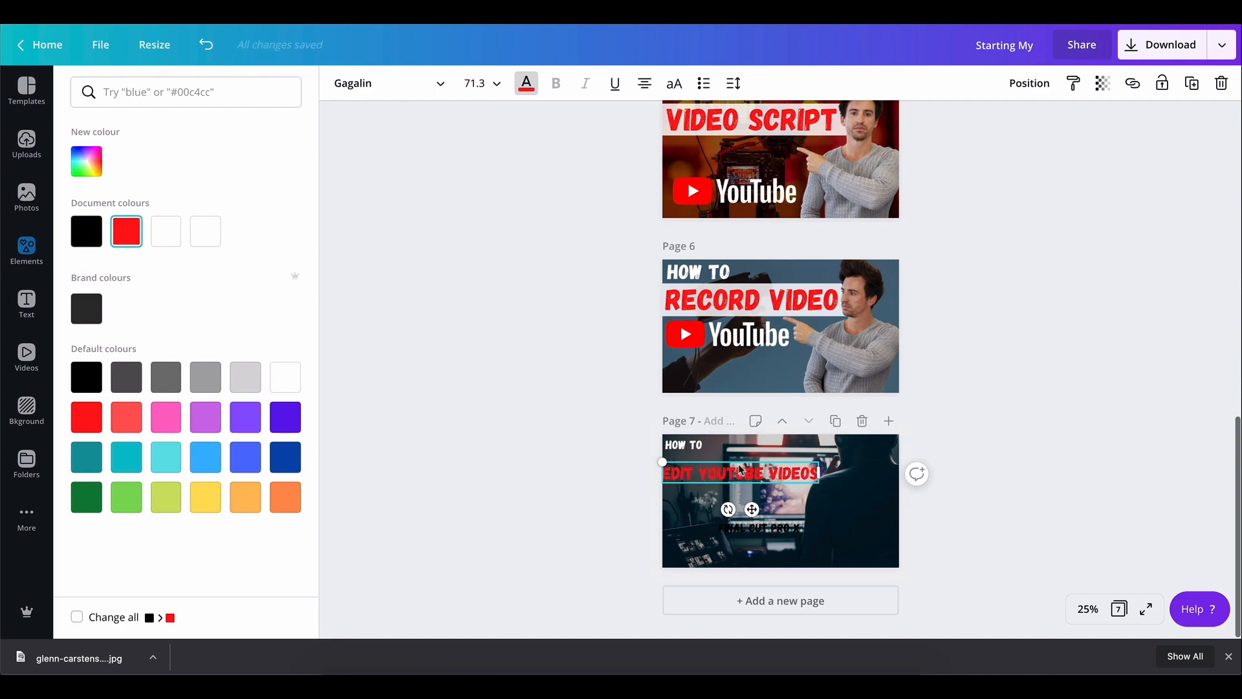
drag(740, 469, 742, 464)
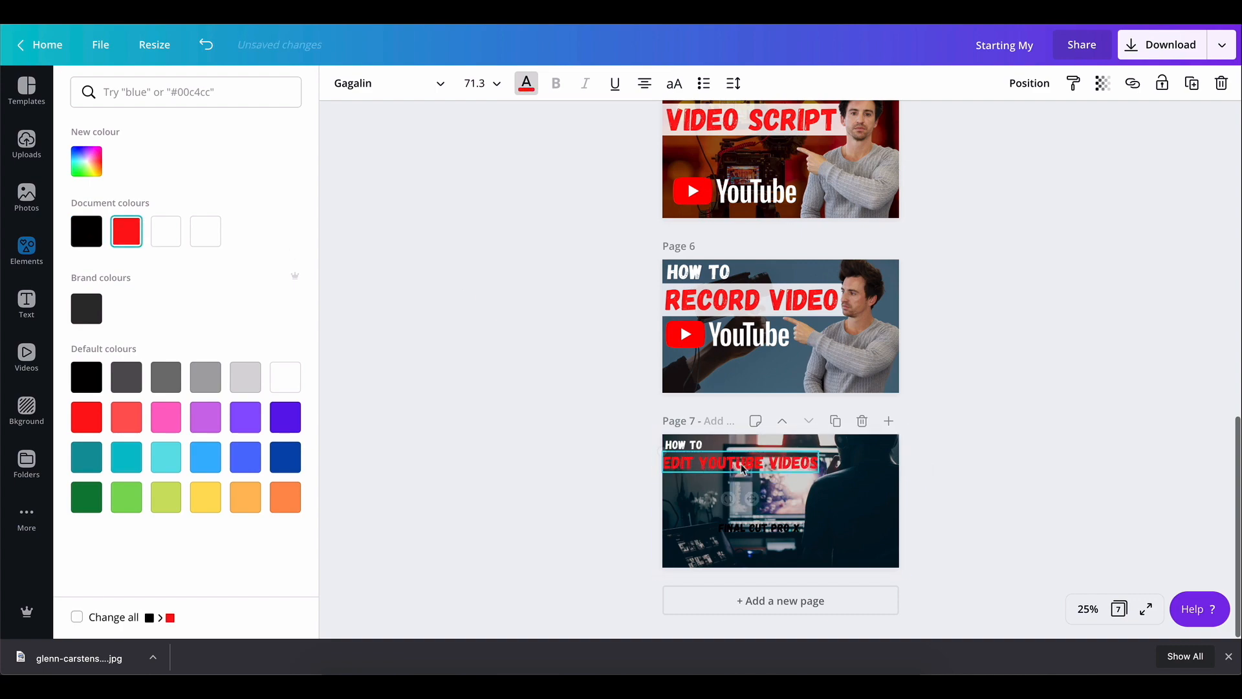
click(767, 529)
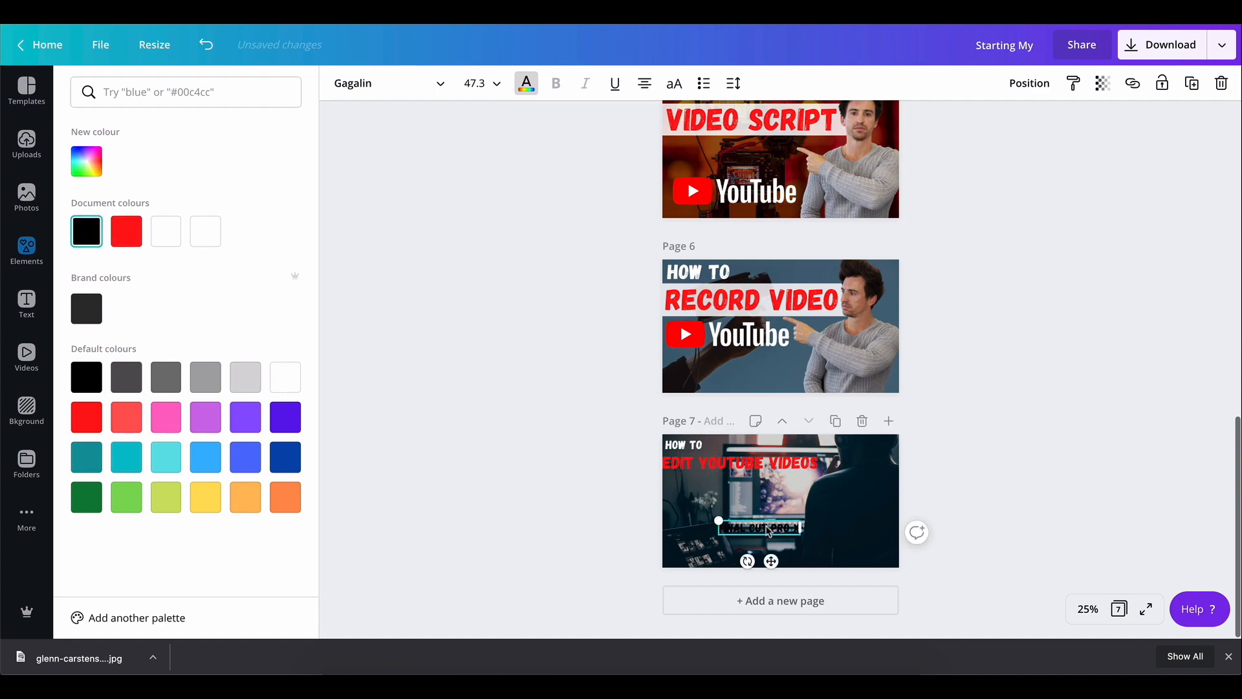
click(167, 231)
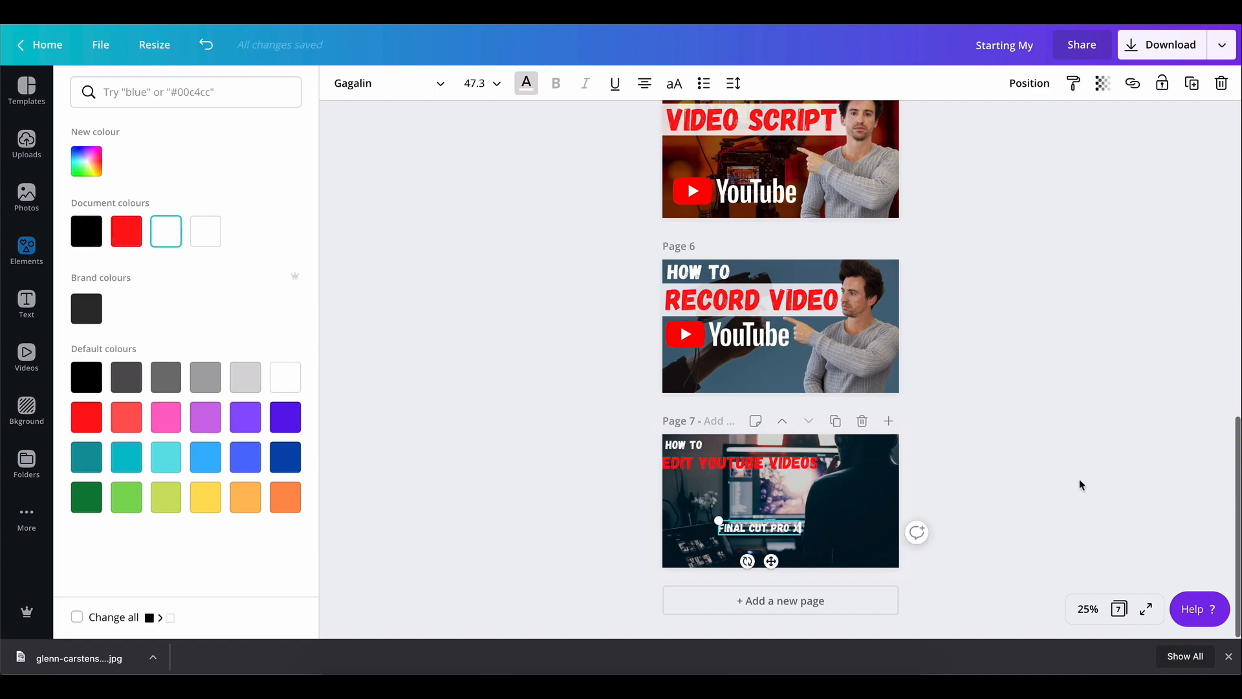
Nudge the "HOW TO" text into place in the top-left corner of page 7
scroll(979, 213, up, 3)
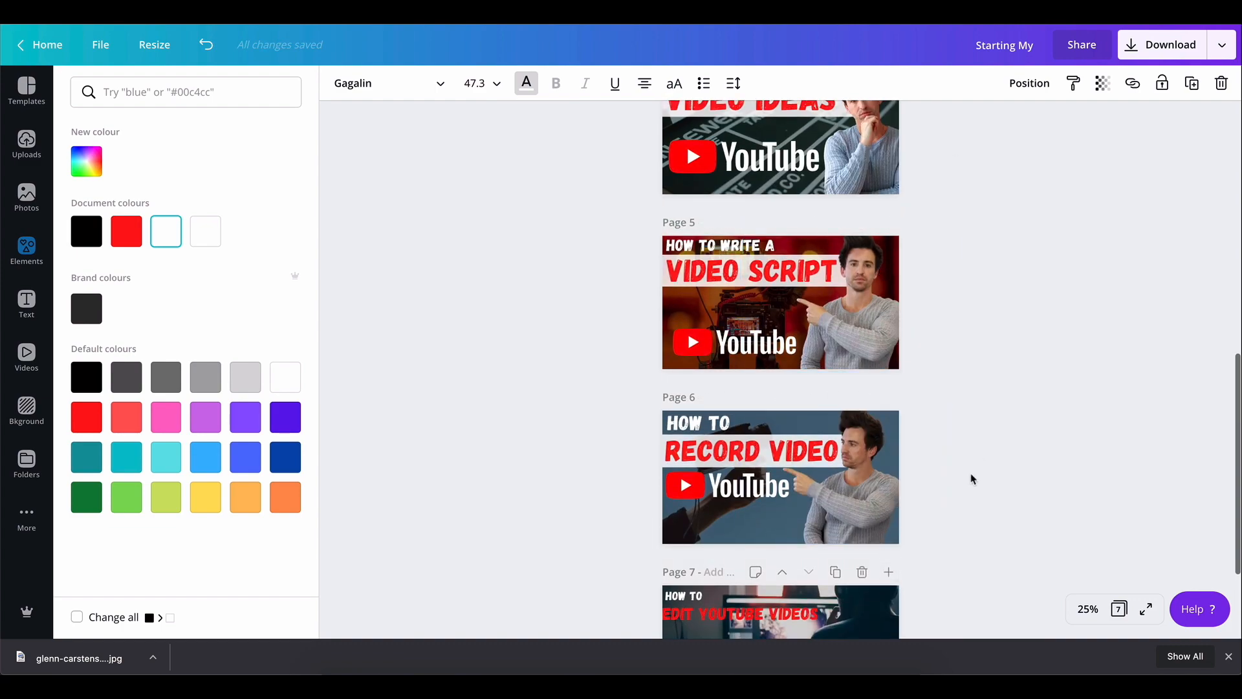
scroll(972, 479, down, 3)
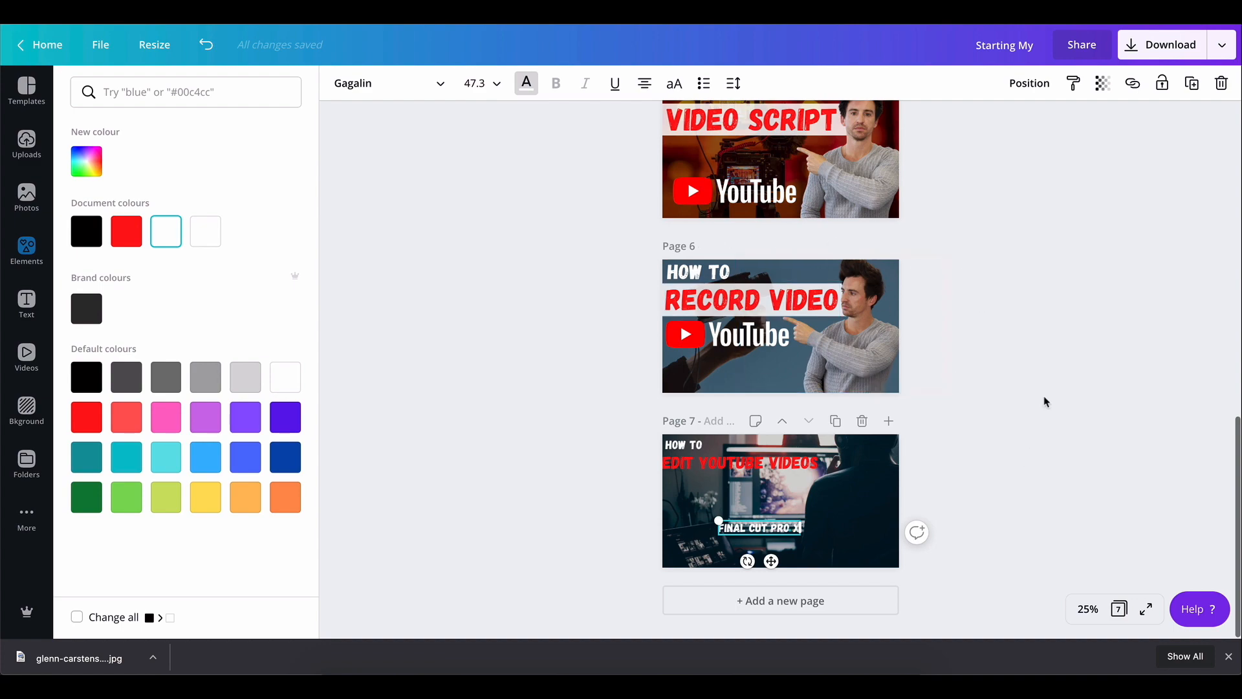
scroll(1044, 401, up, 2)
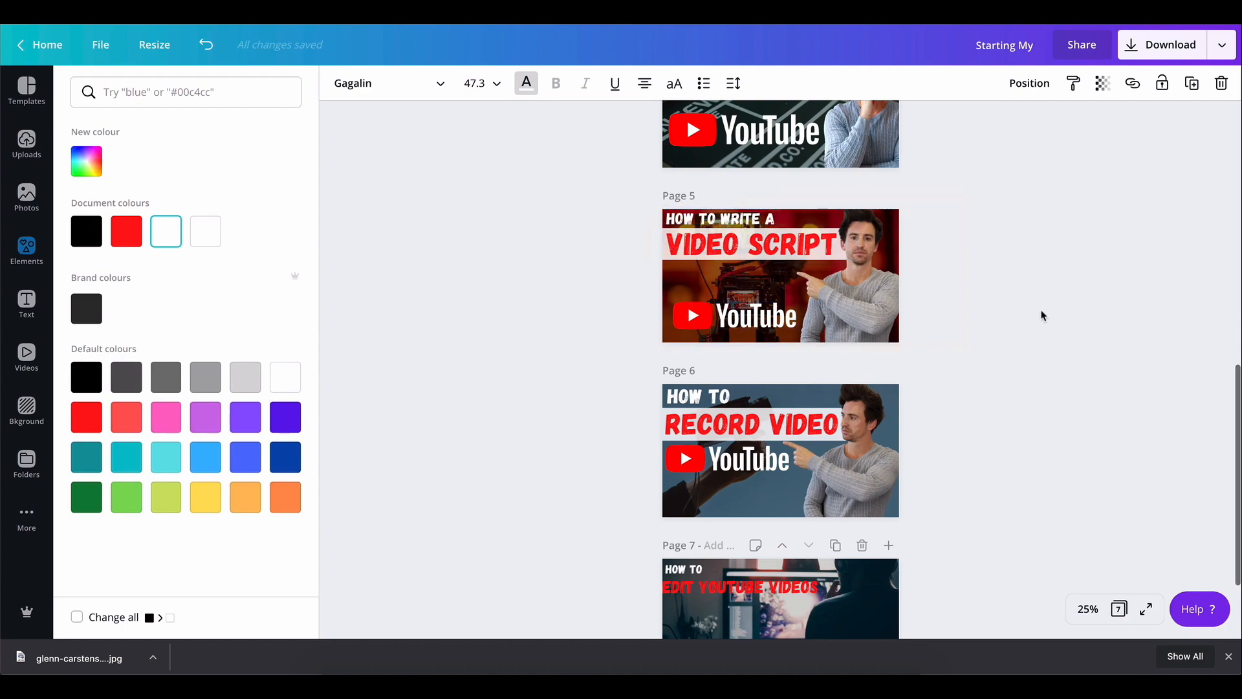
scroll(1043, 314, down, 2)
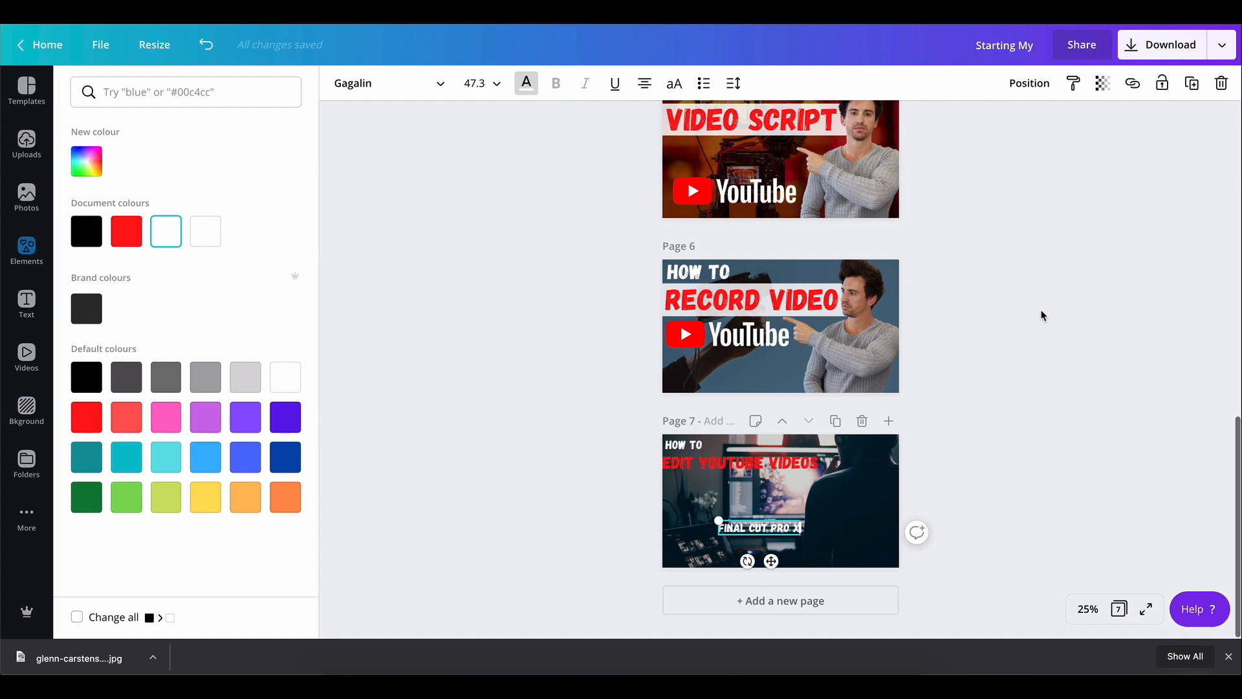
click(697, 444)
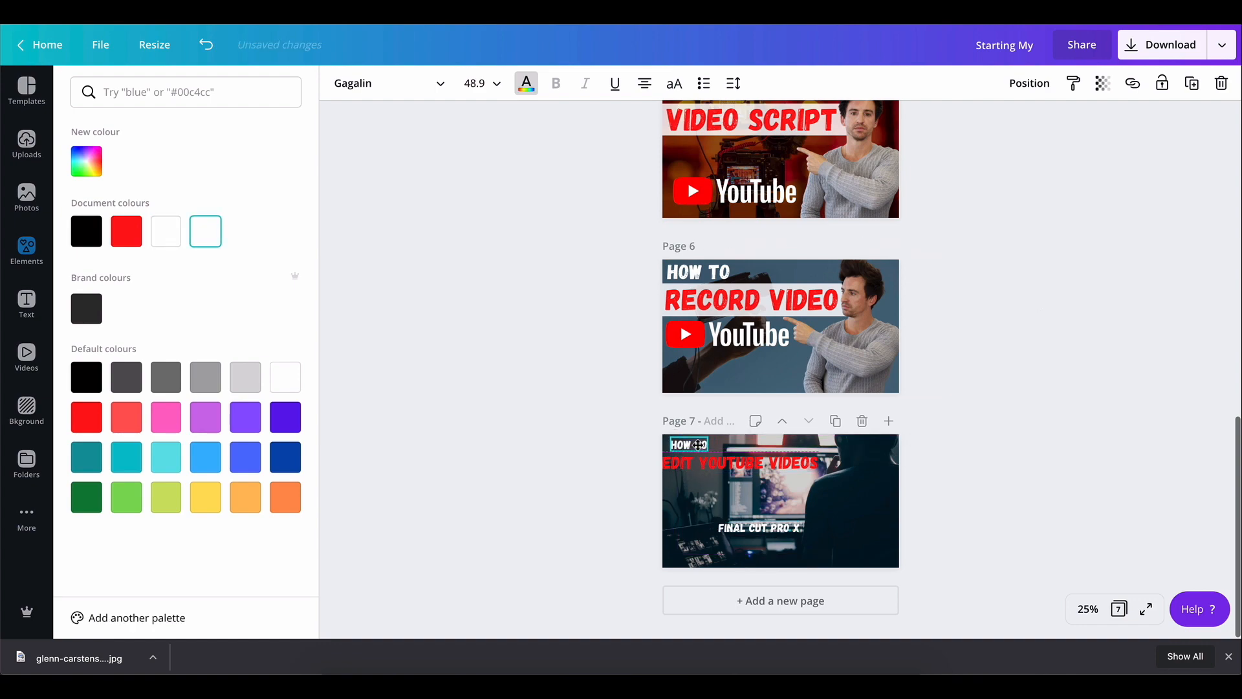
drag(698, 445, 750, 472)
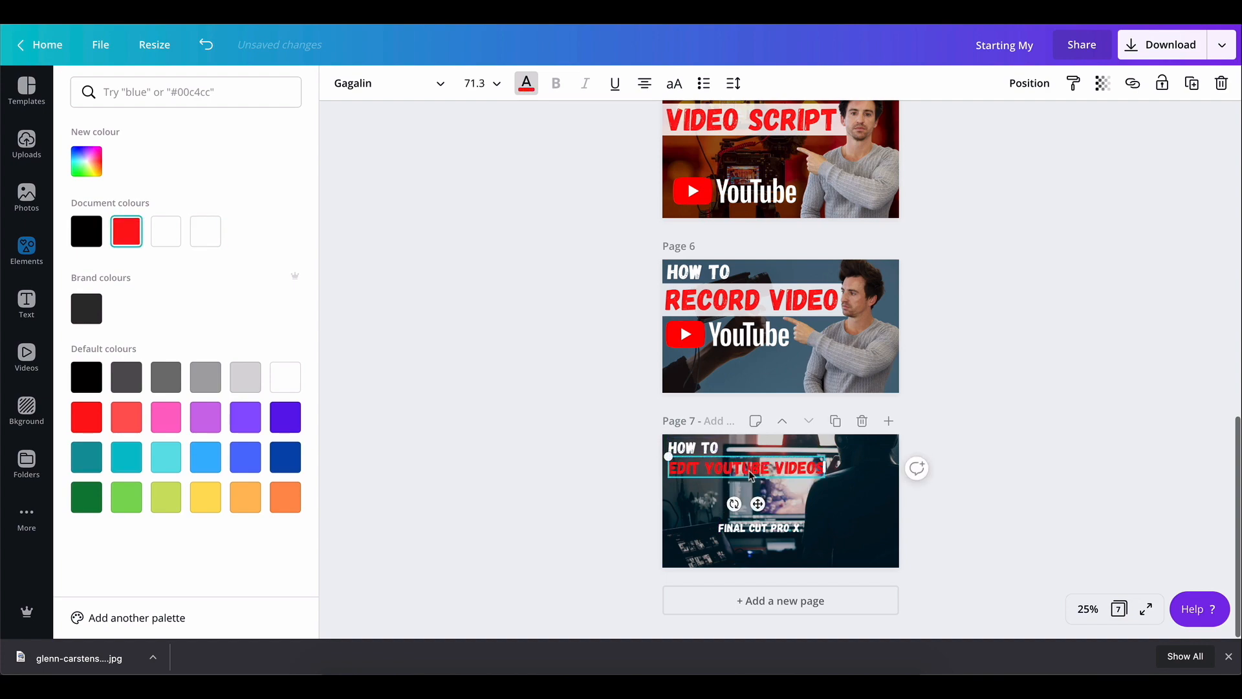
Edit the red title to read "EDIT VIDEOS" by removing the word "YOUTUBE"
double_click(781, 470)
double_click(779, 468)
click(770, 467)
key(BackSpace)
key(BackSpace)
key(BackSpace)
key(BackSpace)
key(BackSpace)
key(BackSpace)
key(BackSpace)
key(BackSpace)
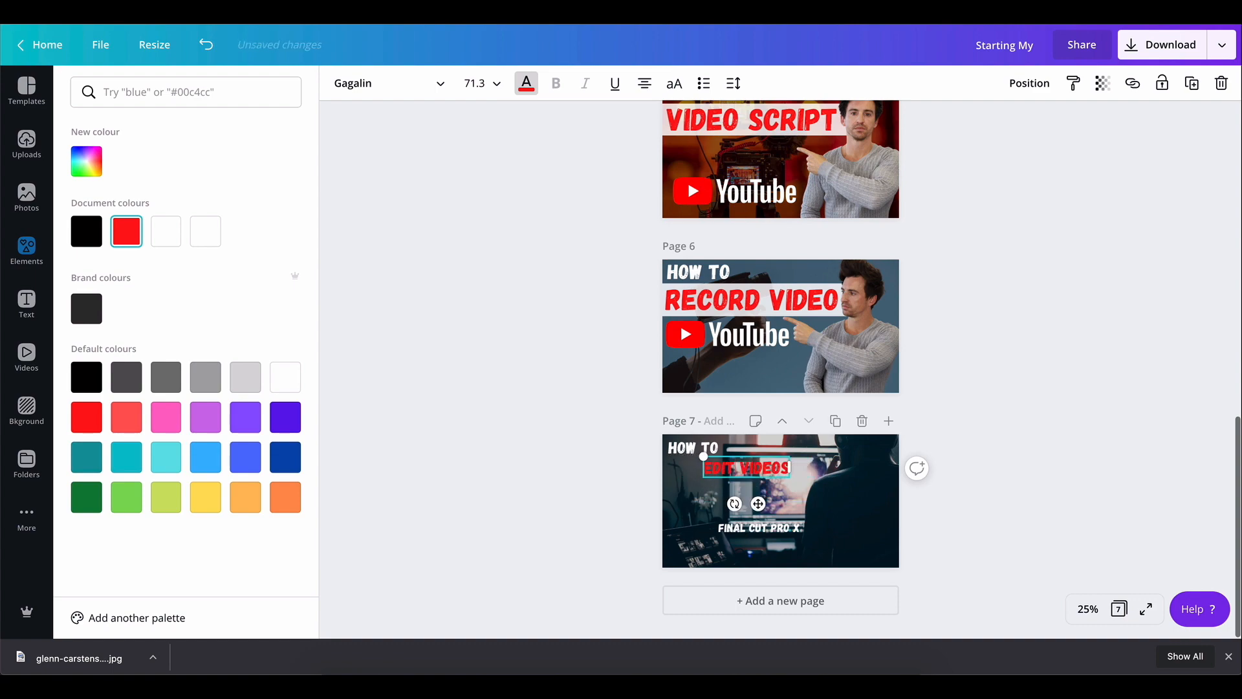
click(1085, 473)
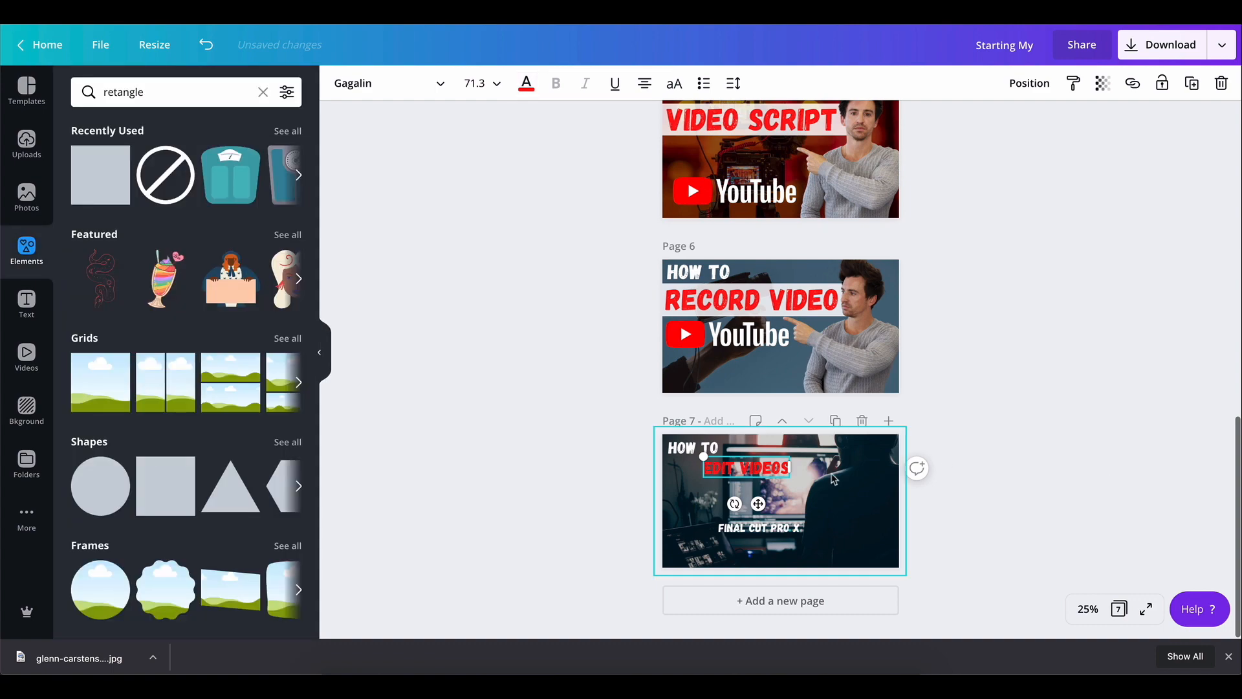
Enlarge "EDIT VIDEOS" to about 109 and position it below "HOW TO"
click(825, 478)
click(757, 474)
mouse_move(757, 474)
mouse_down()
mouse_move(722, 482)
mouse_move(756, 477)
mouse_move(807, 504)
mouse_move(762, 487)
mouse_move(761, 500)
mouse_move(760, 483)
mouse_up()
click(764, 505)
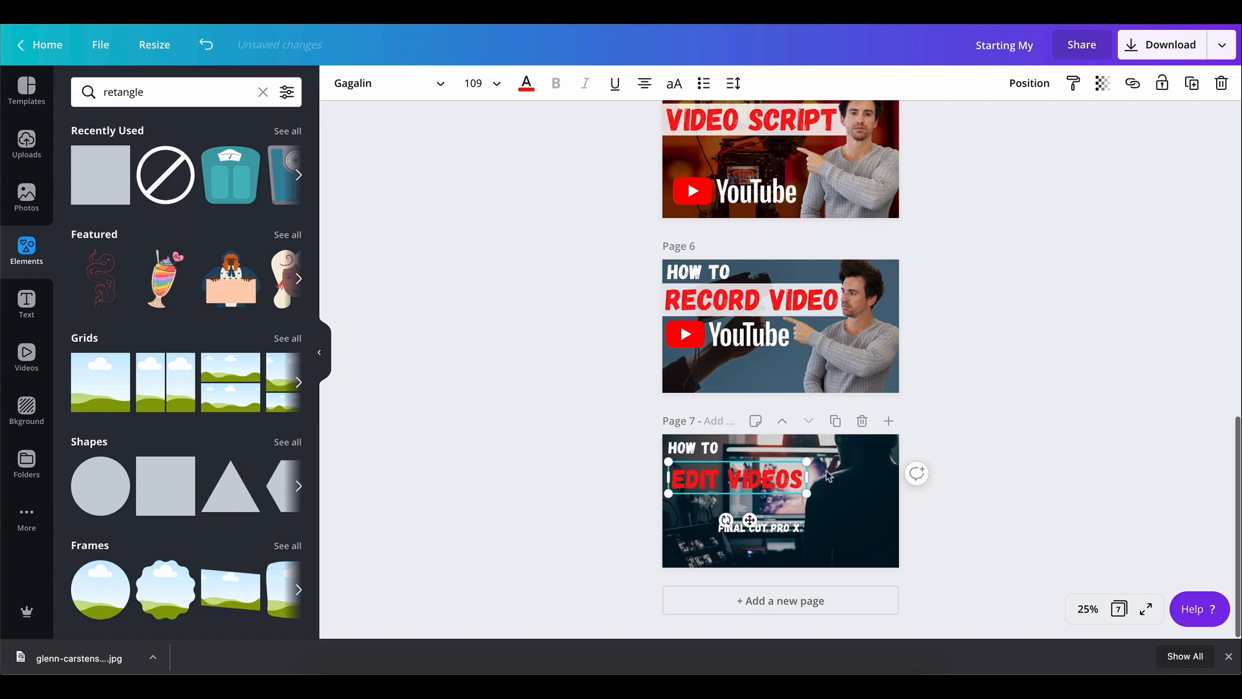
Enlarge "FINAL CUT PRO X" to about 76 along the bottom edge and adjust "HOW TO" slightly
drag(762, 529, 798, 540)
drag(764, 558, 766, 552)
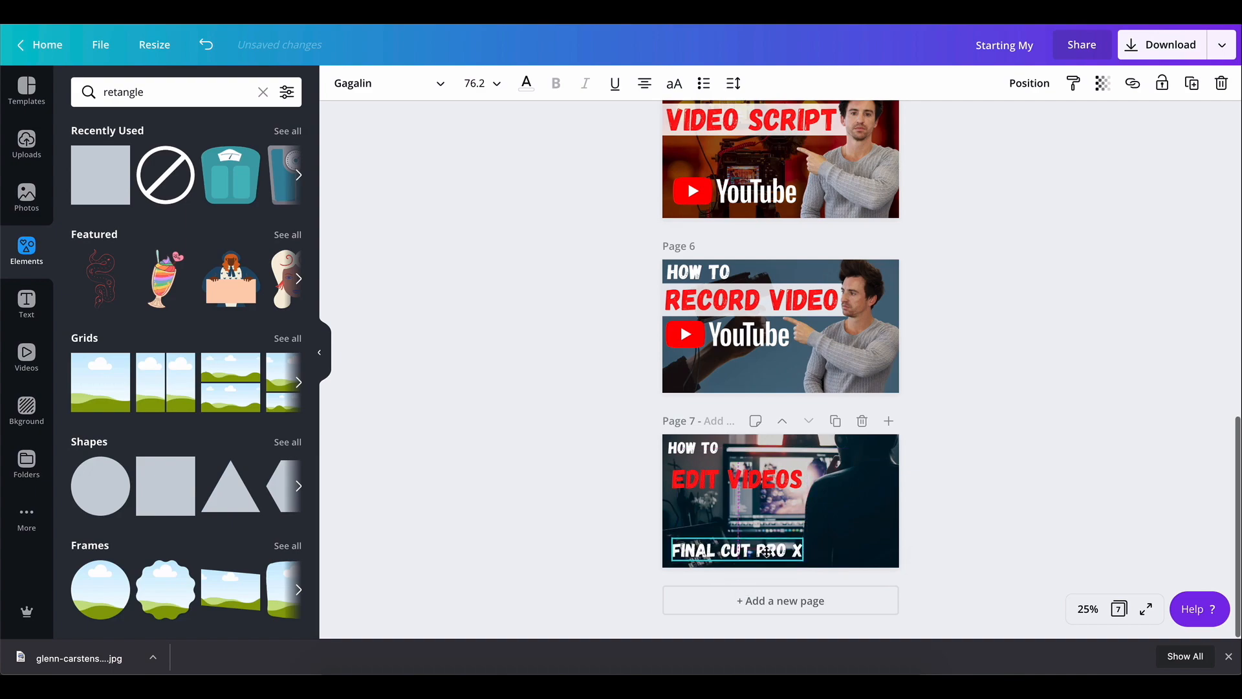
drag(706, 451, 709, 447)
click(961, 537)
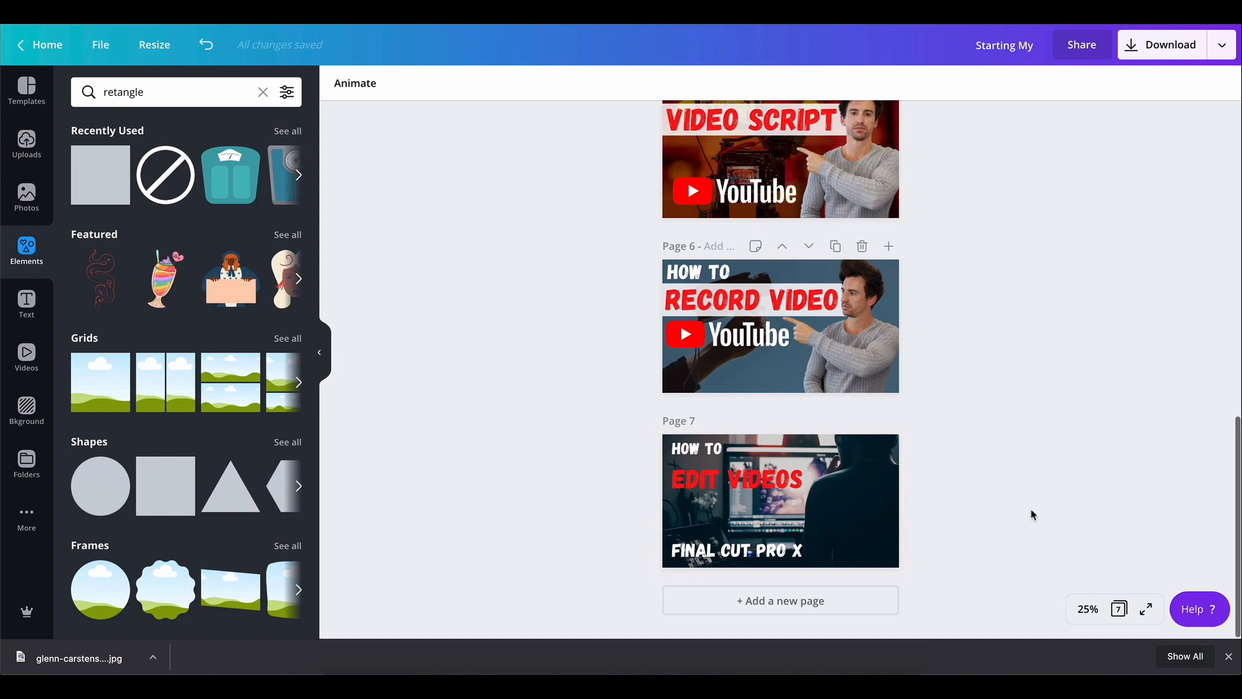
Add a square shape as a horizontal bar across the middle of page 7 and colour it white
click(103, 189)
drag(783, 330, 699, 497)
drag(737, 534, 820, 479)
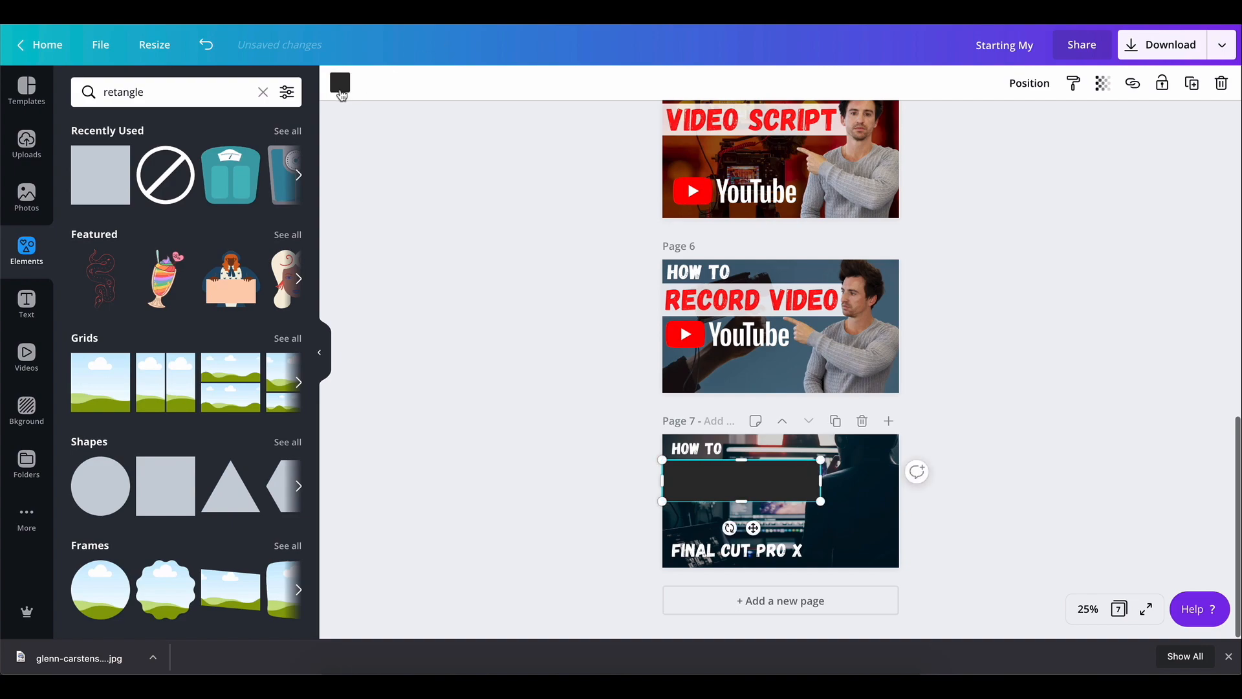
click(340, 82)
click(241, 241)
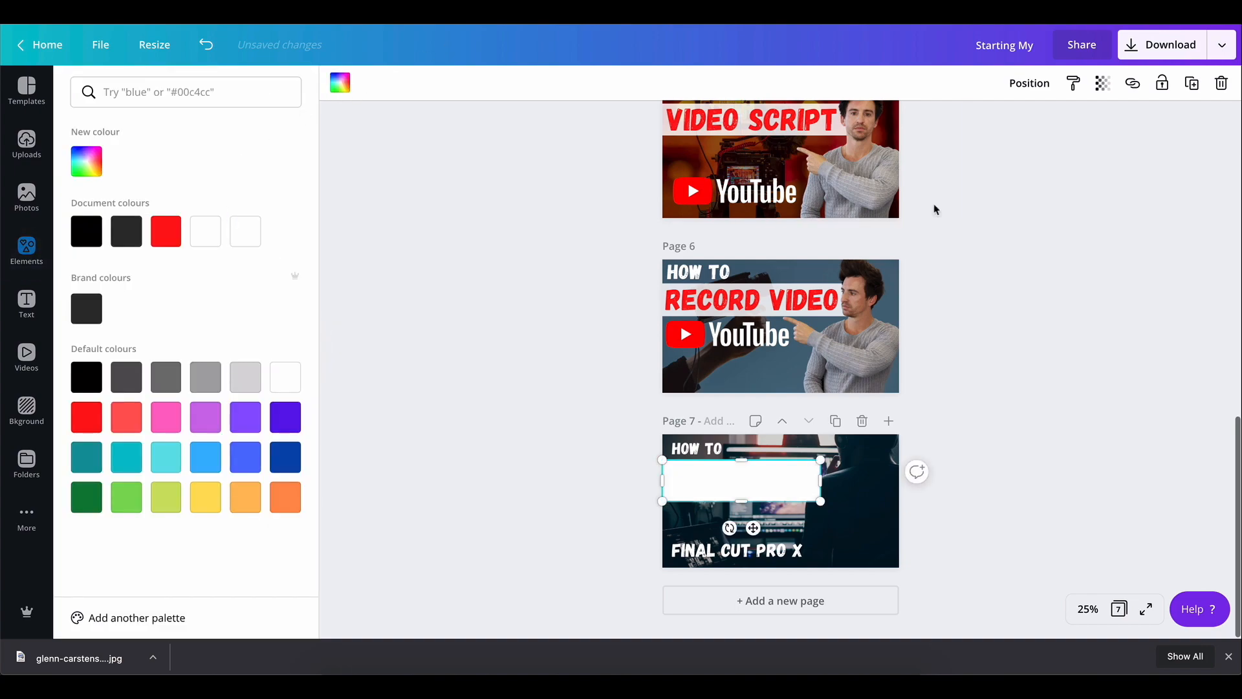
Set the white bar's transparency to 83 and send it backward behind "EDIT VIDEOS"
click(1103, 83)
mouse_move(1063, 131)
mouse_down()
mouse_move(1035, 132)
mouse_move(1049, 135)
mouse_up()
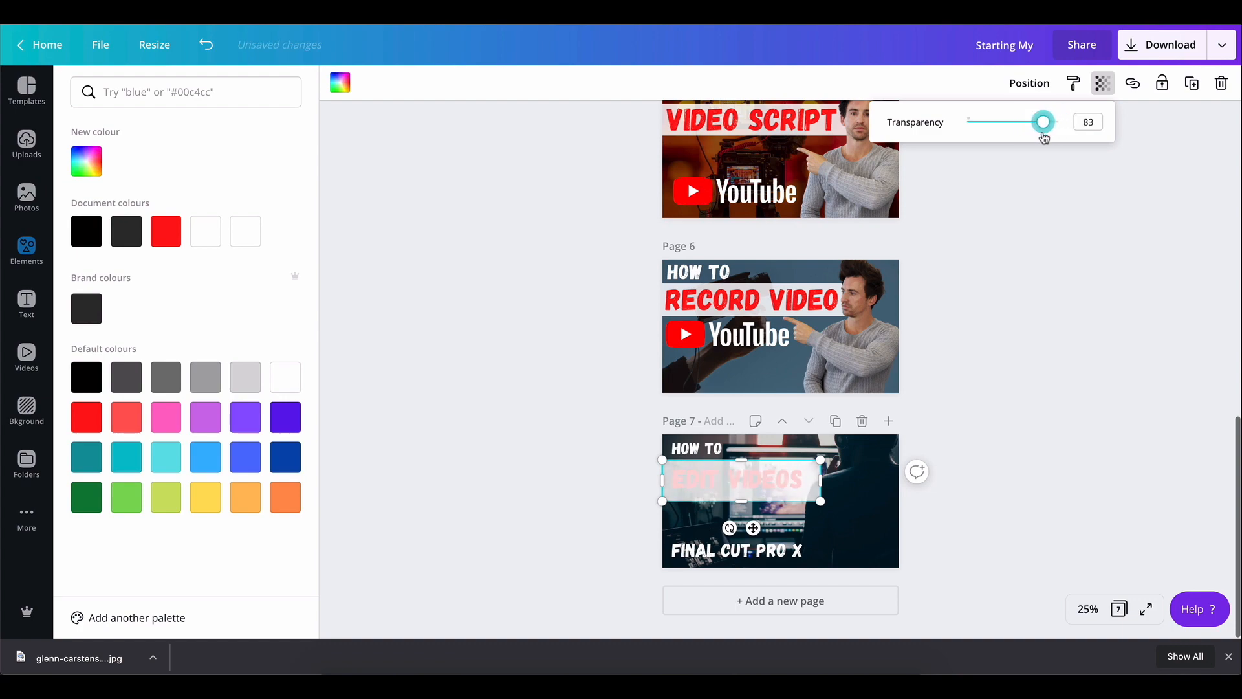
click(1029, 83)
click(977, 129)
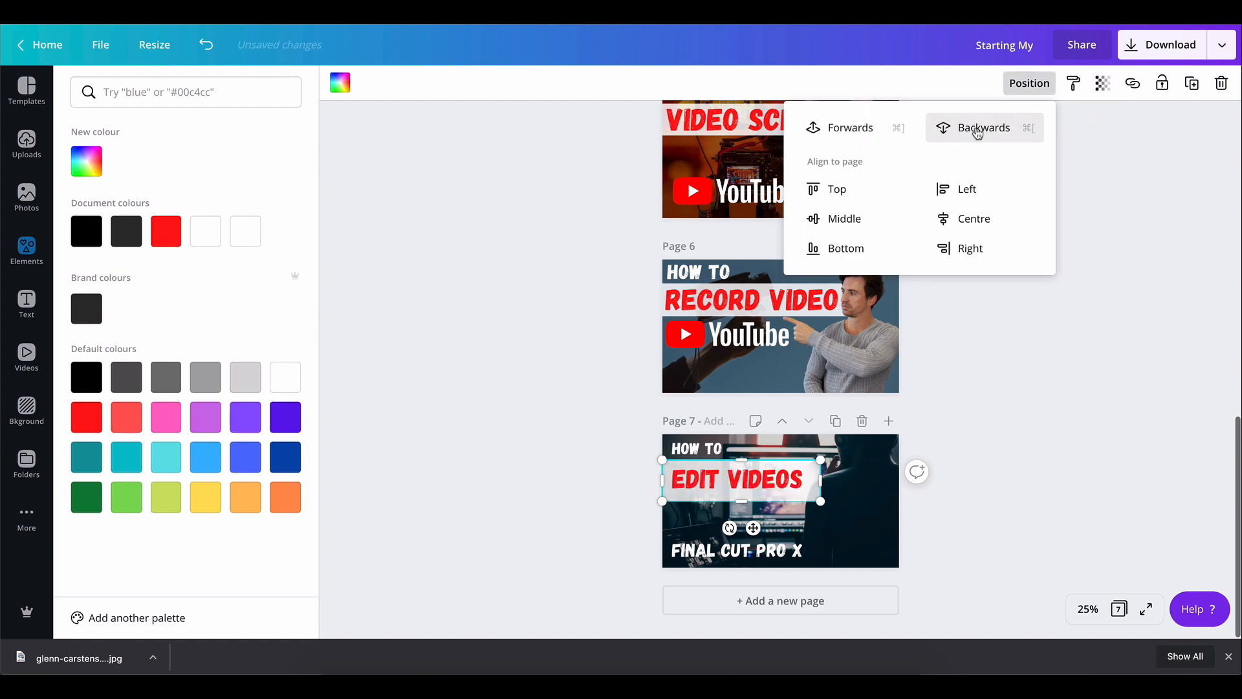
Fit the white bar's size and position behind the "EDIT VIDEOS" title
drag(747, 496, 743, 491)
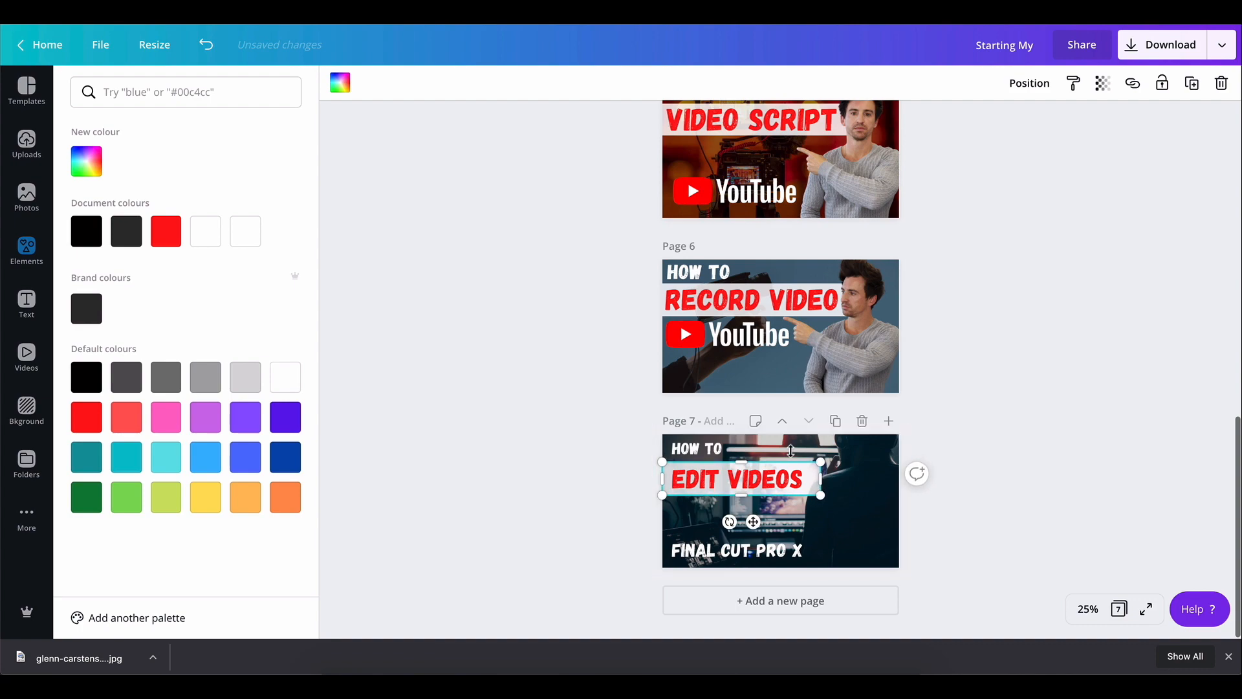
drag(815, 478, 812, 478)
click(995, 467)
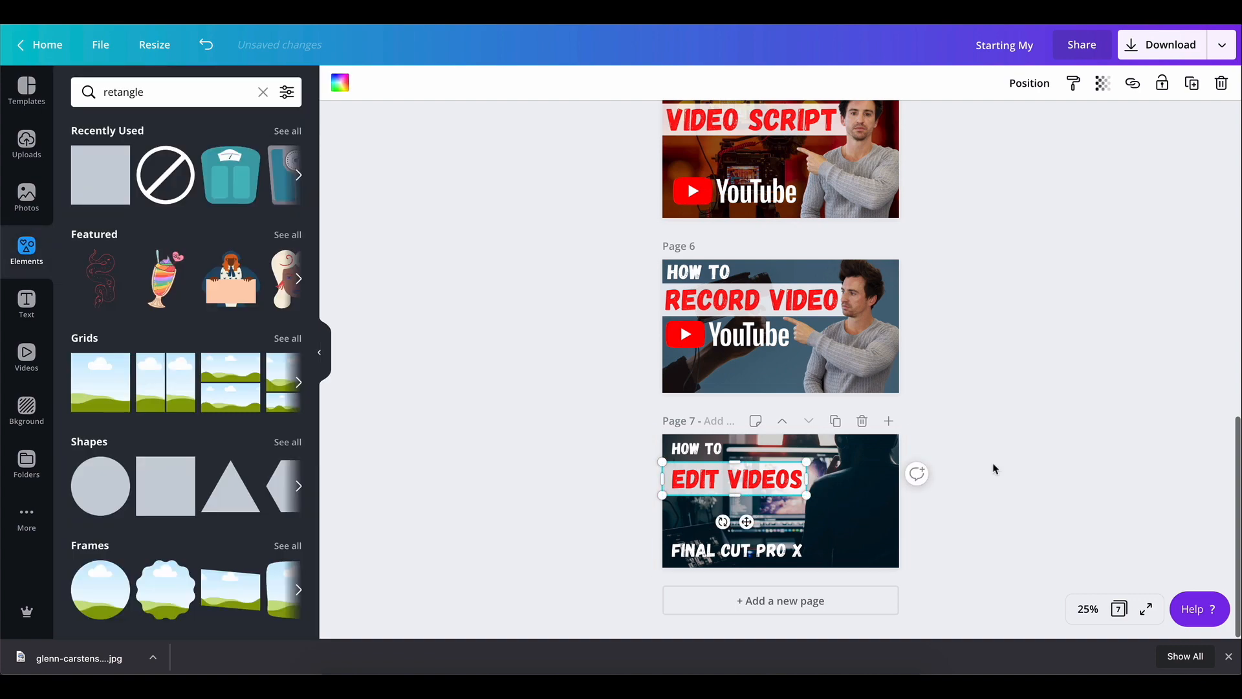
click(957, 517)
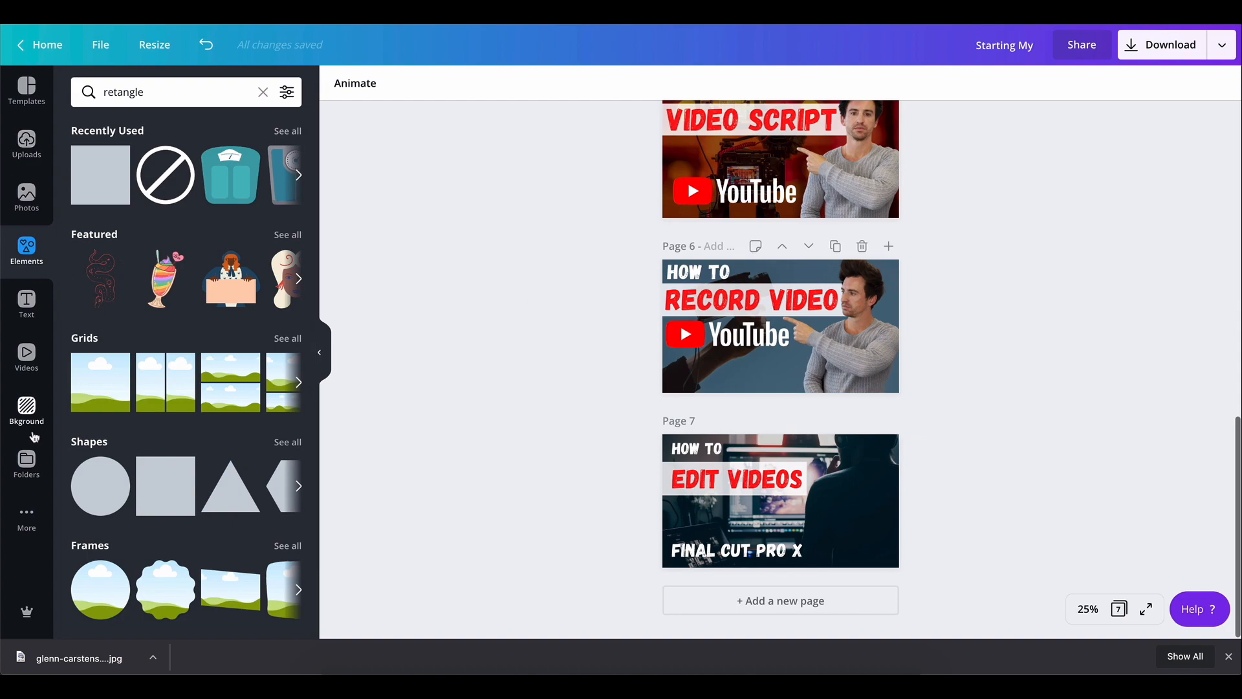
Add the uploaded photo of the presenter pointing to page 7
click(26, 139)
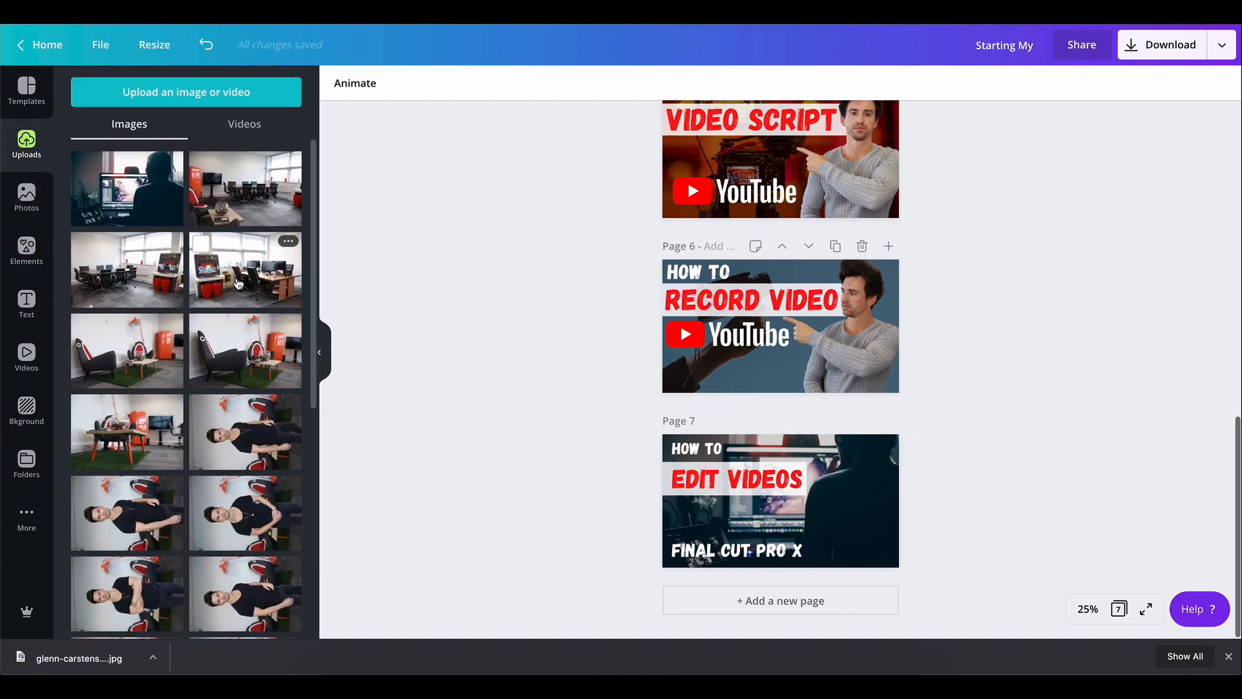
scroll(238, 283, down, 5)
scroll(237, 282, down, 5)
scroll(237, 263, down, 5)
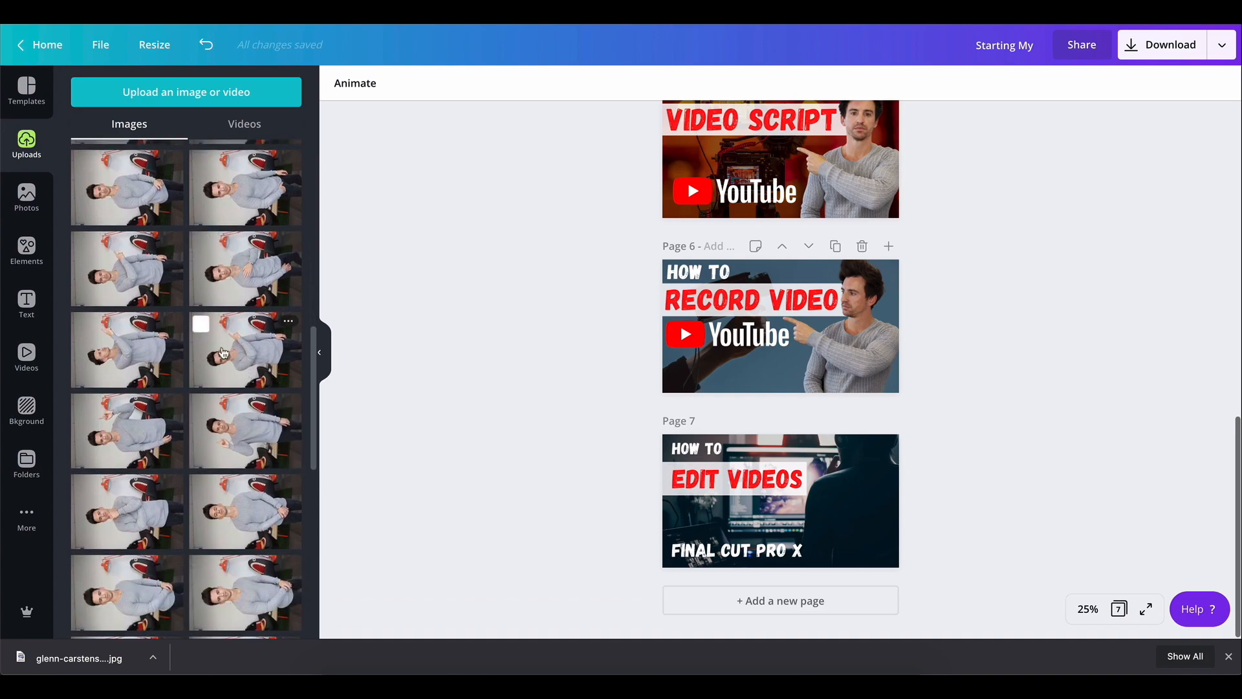
click(255, 379)
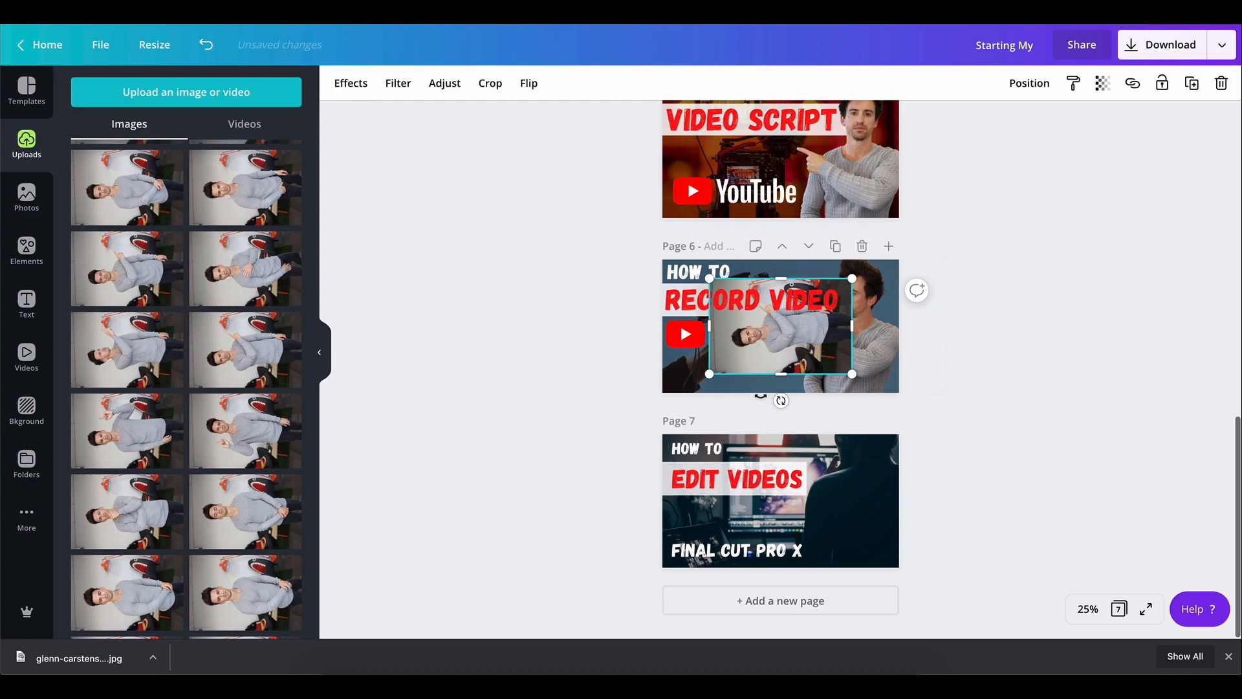
drag(761, 395, 843, 508)
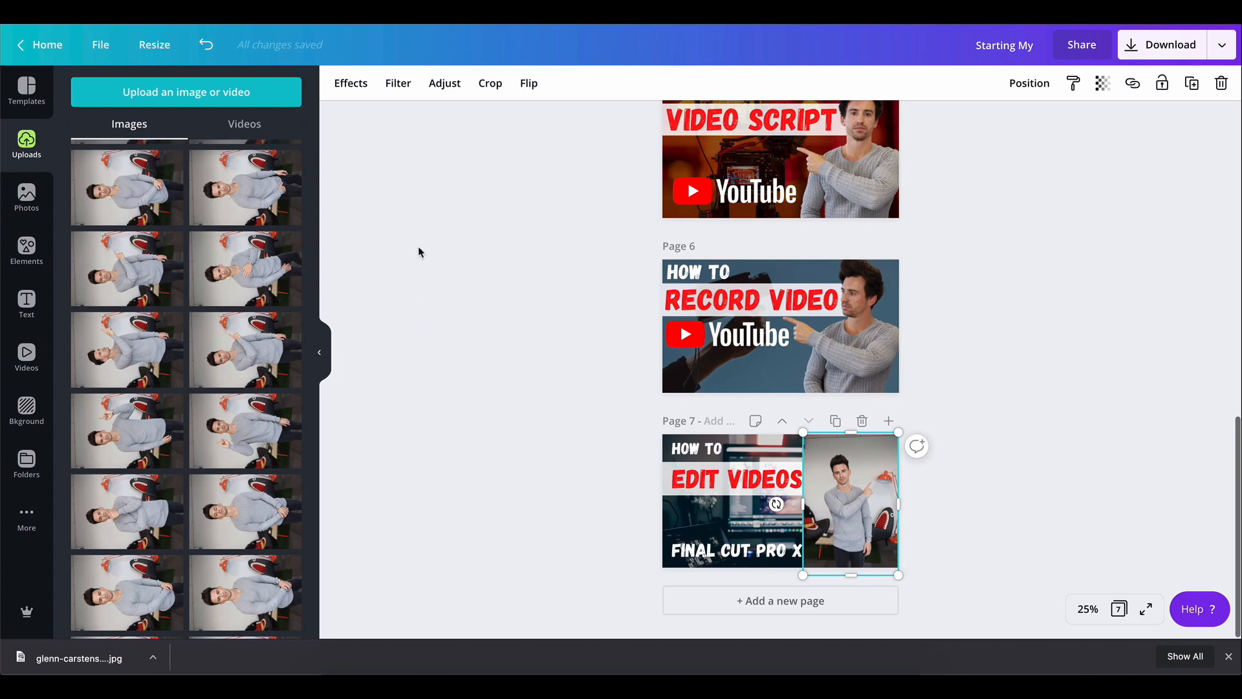
Remove the presenter photo's background with Background Remover and flip it horizontally
click(350, 84)
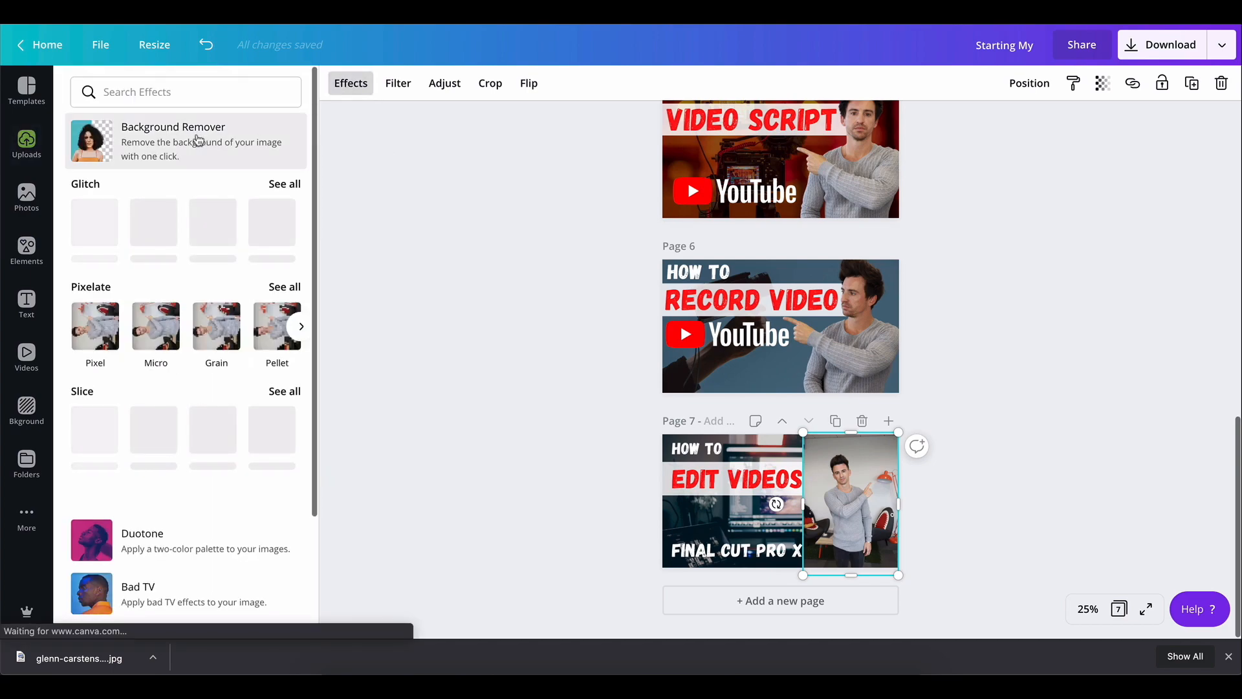
click(197, 140)
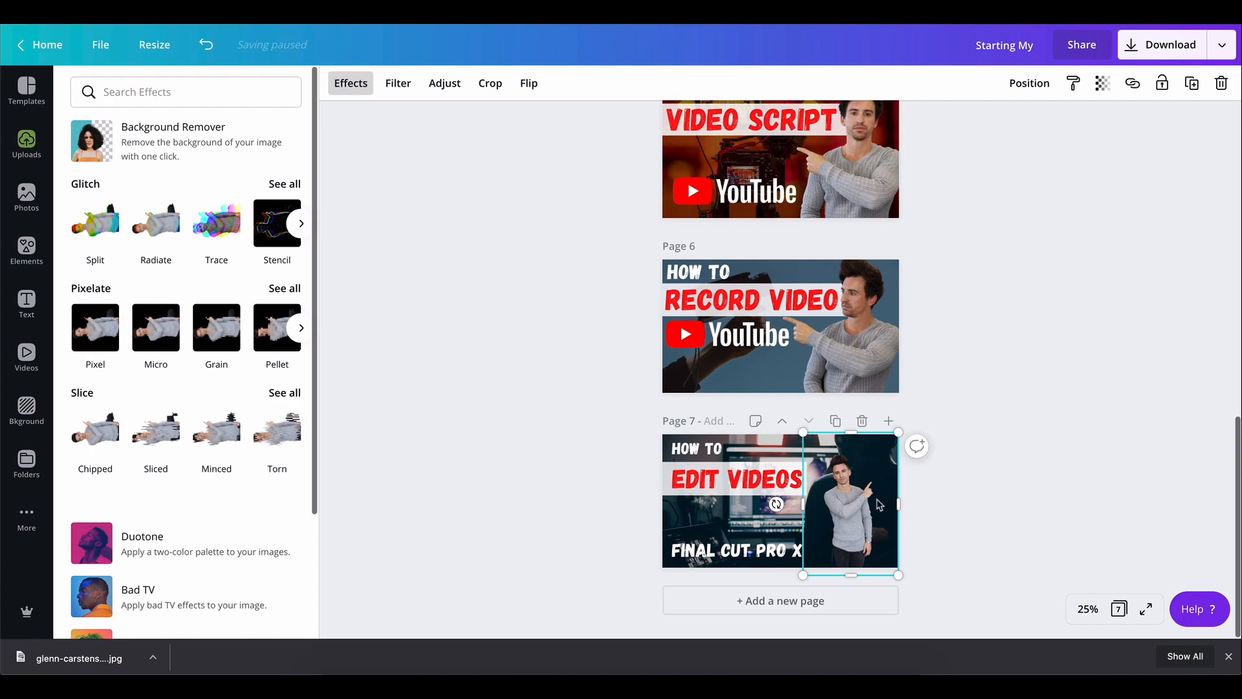
click(528, 83)
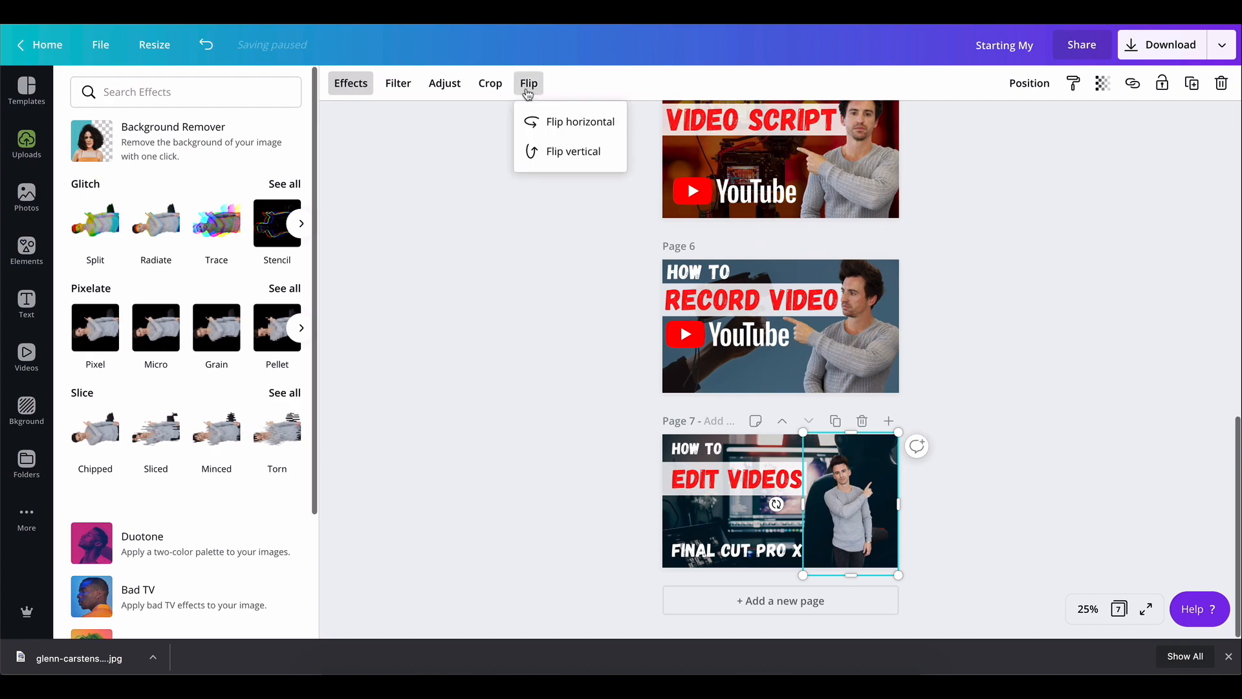
click(556, 125)
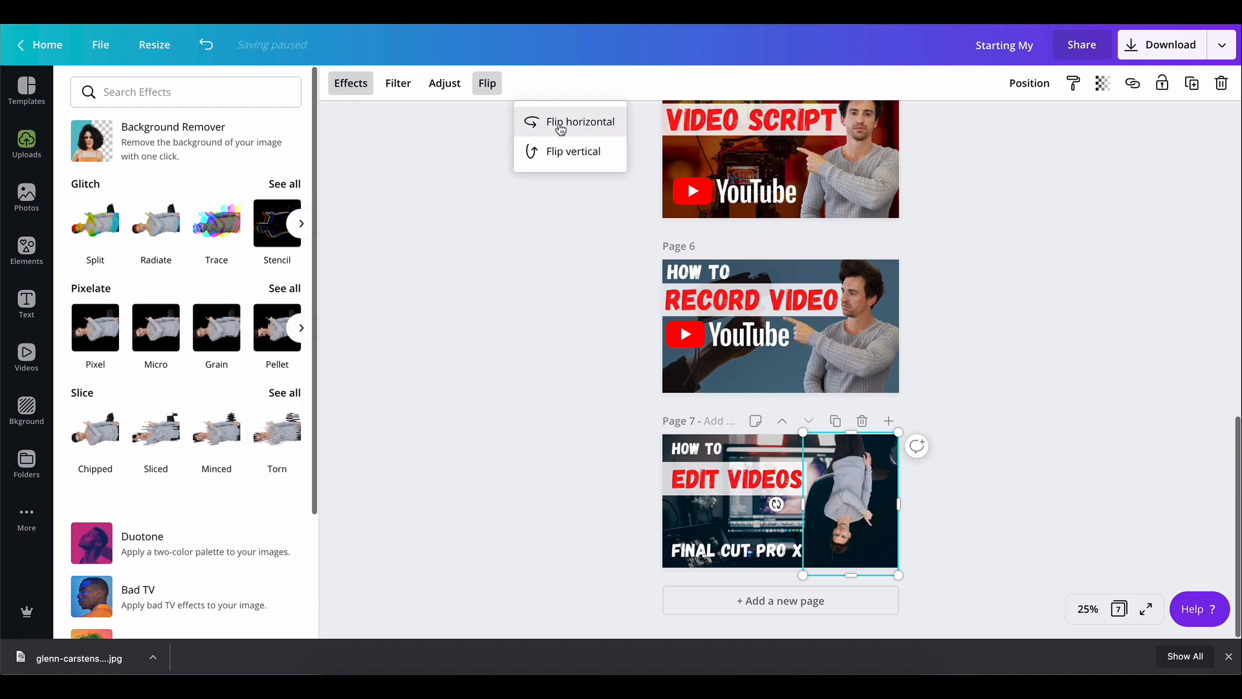
click(554, 117)
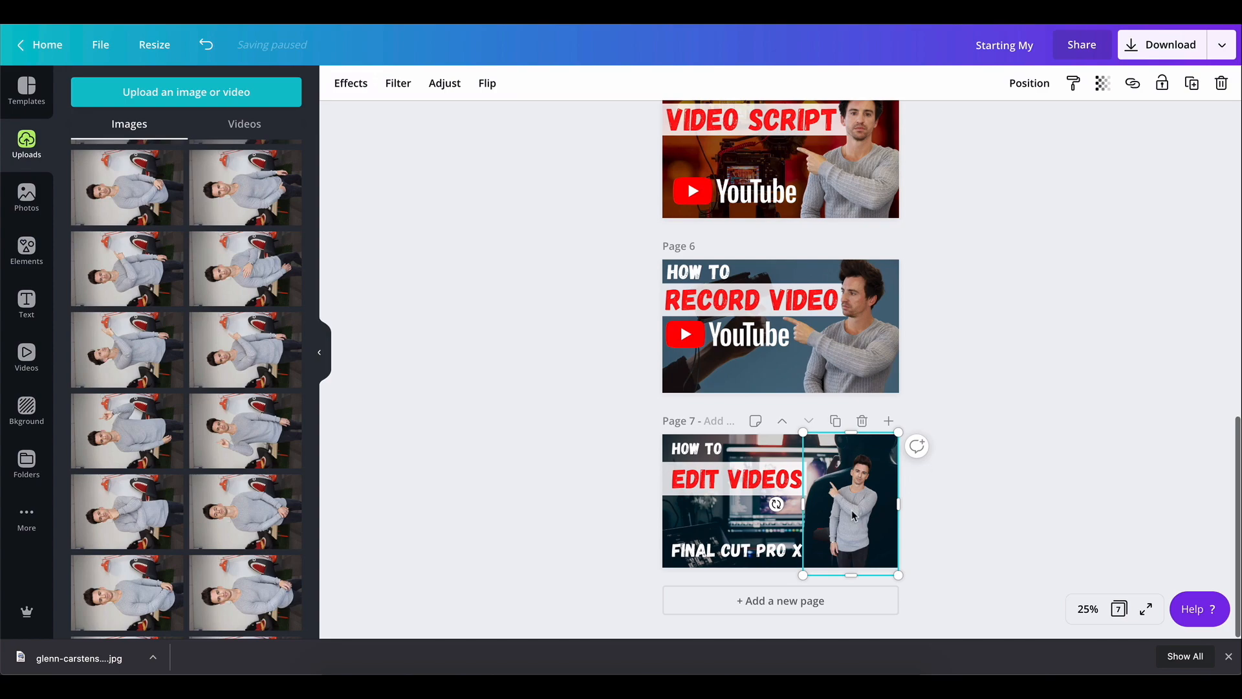
Enlarge and position the presenter cutout on the right side of page 7, pointing toward the titles
drag(853, 514, 849, 548)
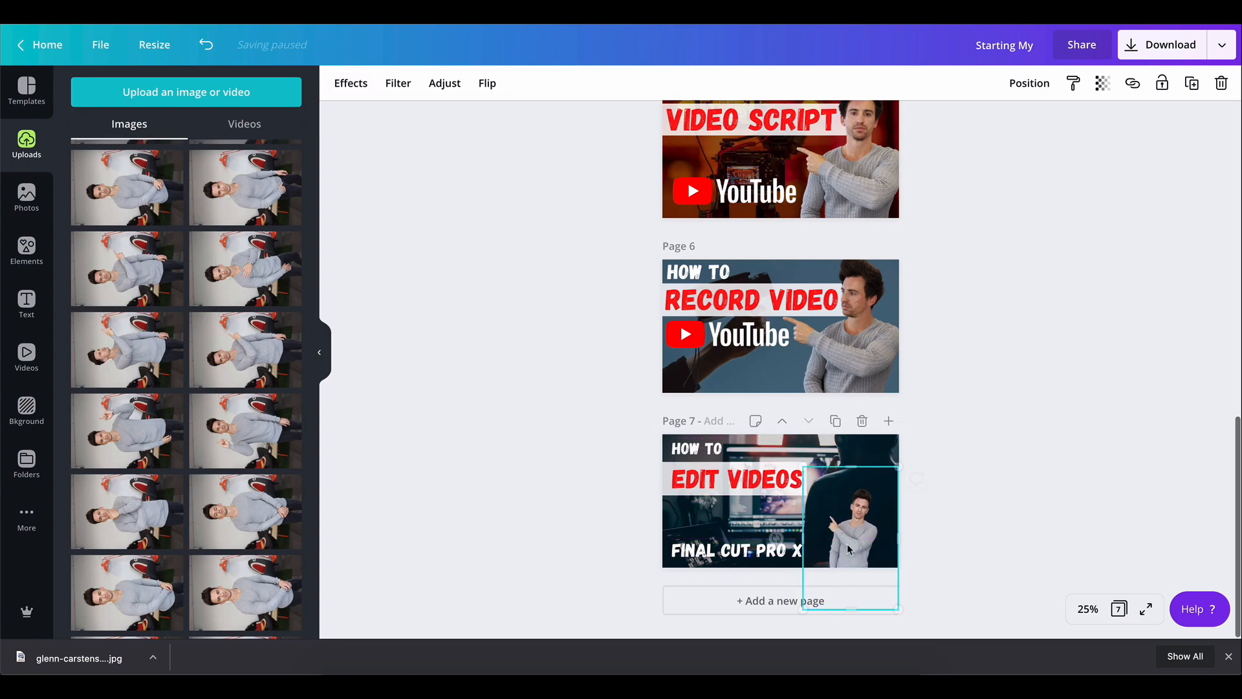
drag(803, 467, 761, 403)
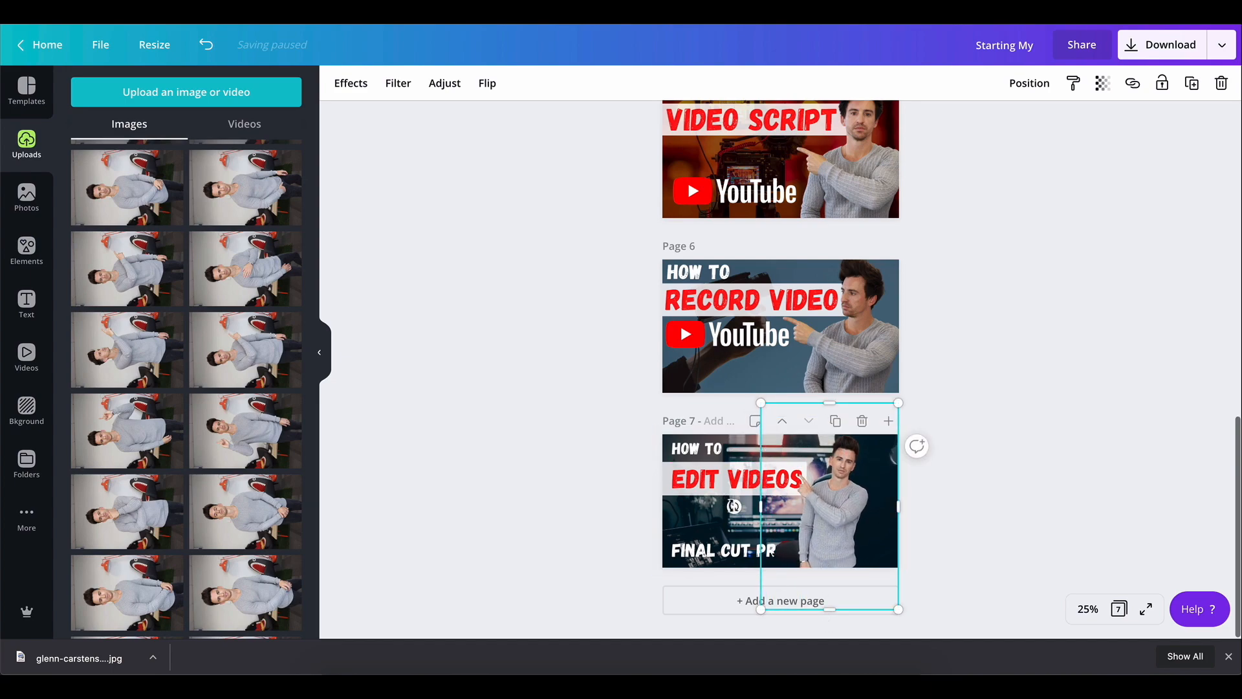
drag(734, 507, 861, 534)
drag(773, 440, 738, 388)
drag(872, 497, 882, 509)
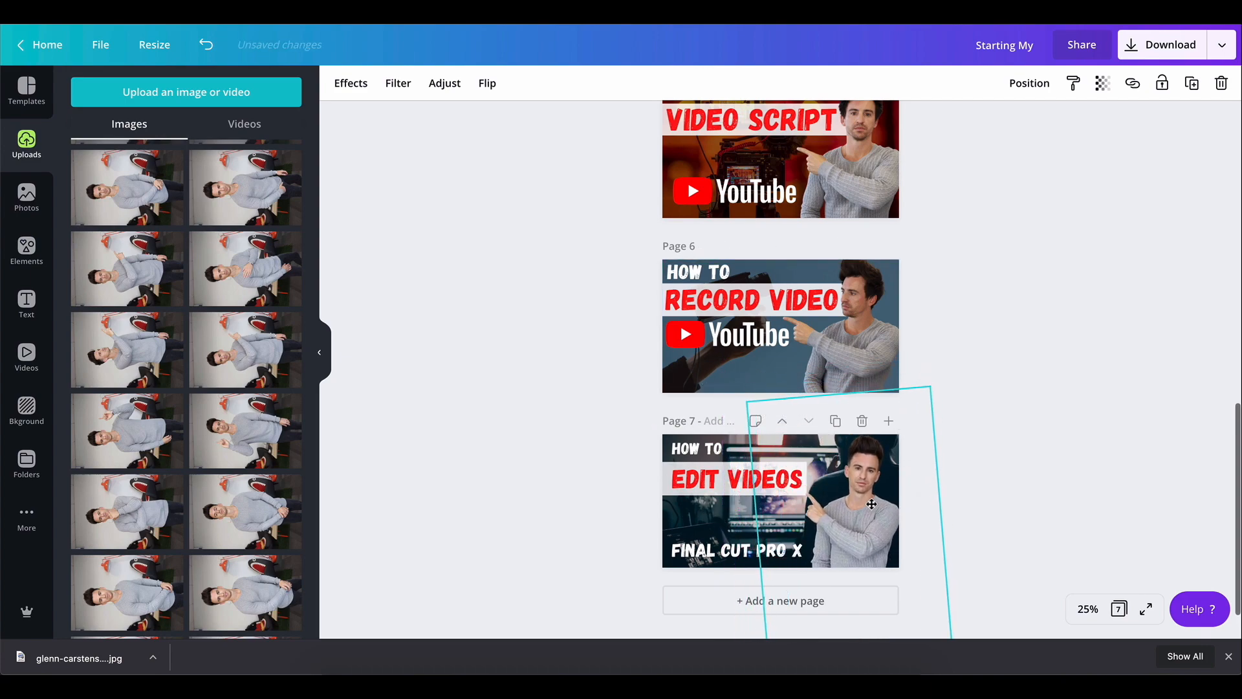
drag(746, 401, 733, 386)
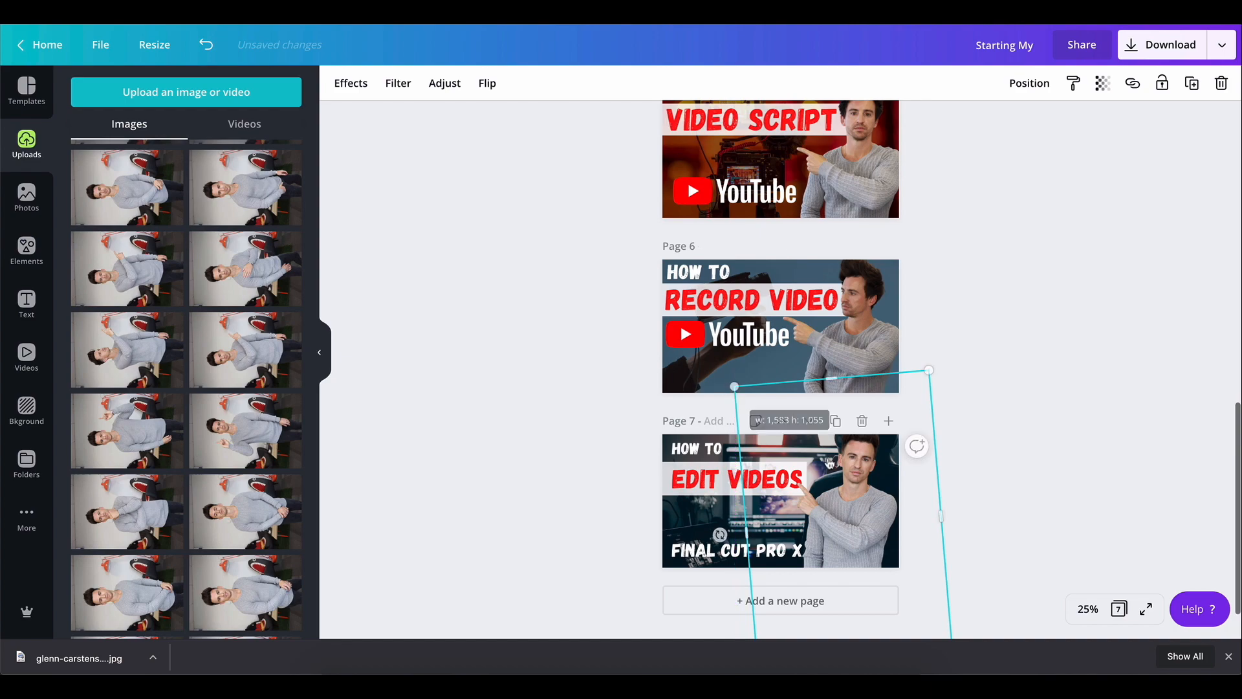
drag(863, 524, 868, 524)
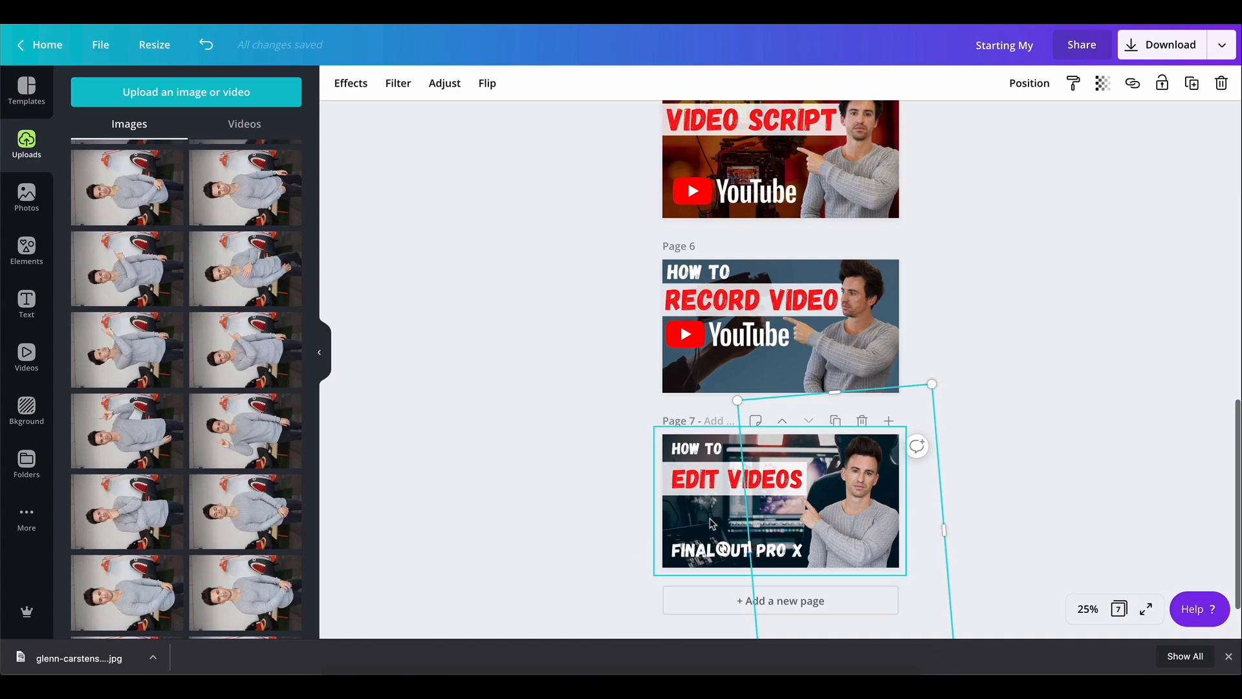
Enlarge and reposition the editing background photo within page 7
drag(711, 523, 754, 523)
double_click(682, 522)
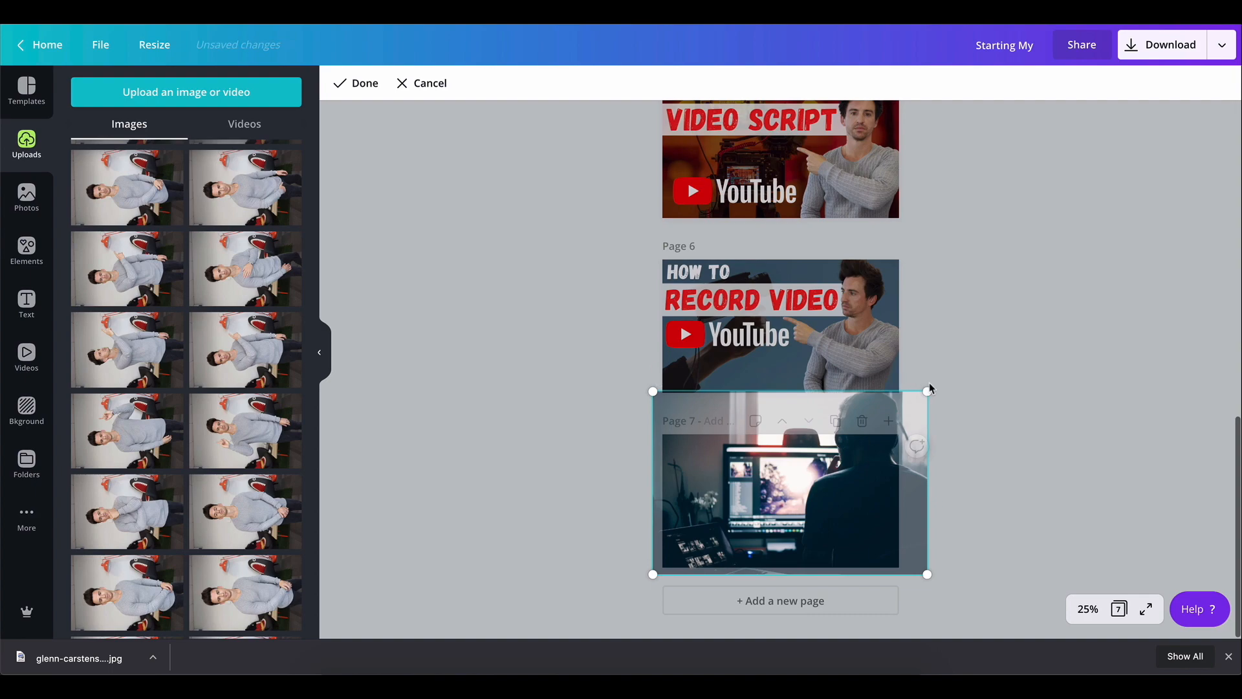
drag(928, 391, 983, 392)
drag(932, 507, 976, 474)
click(1029, 474)
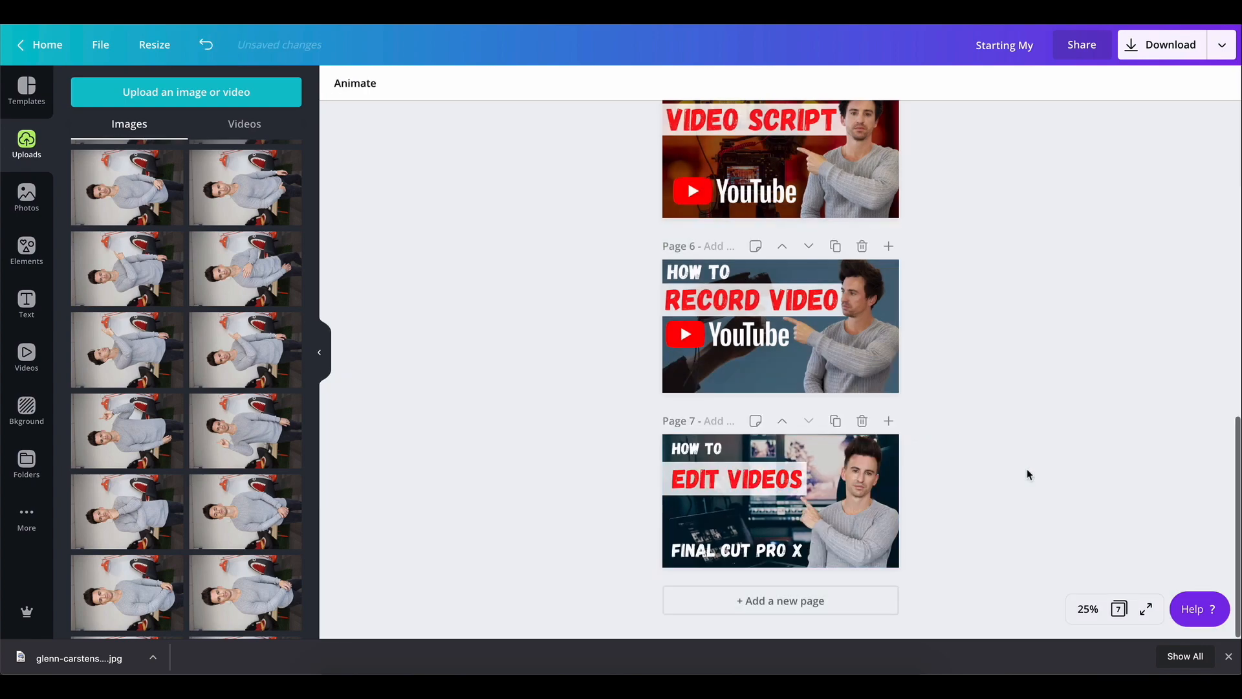
Readjust the presenter cutout's size and position on page 7
click(933, 500)
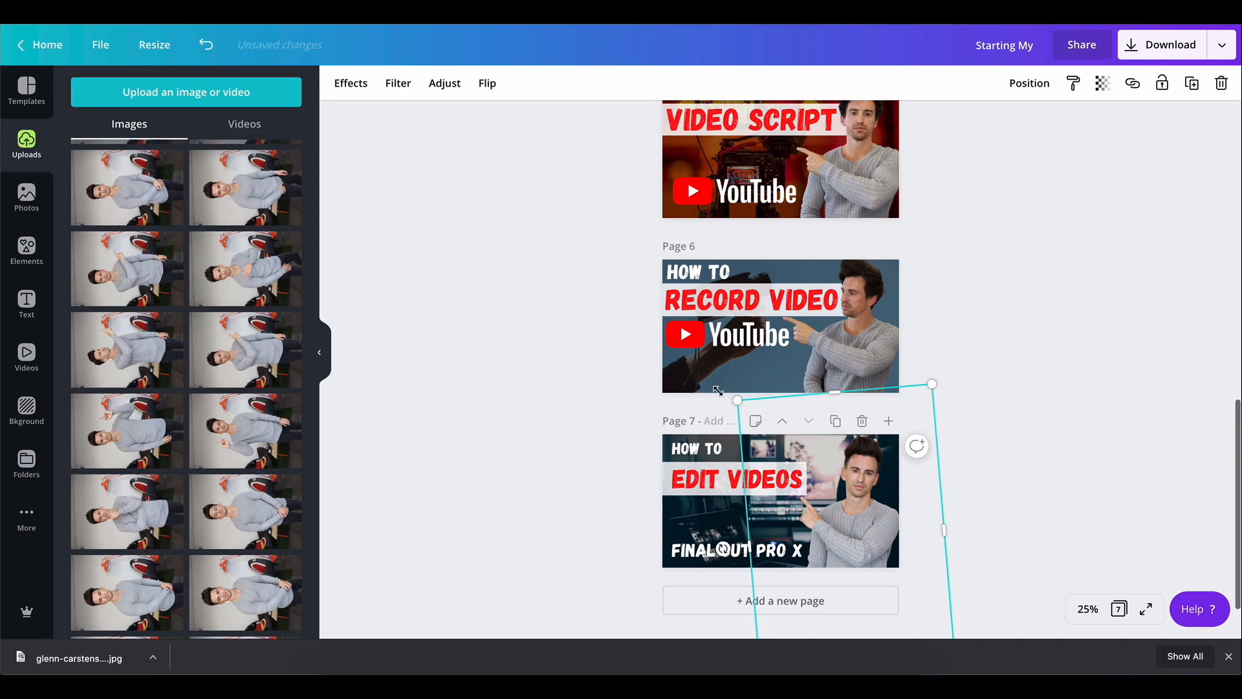
drag(717, 390, 708, 377)
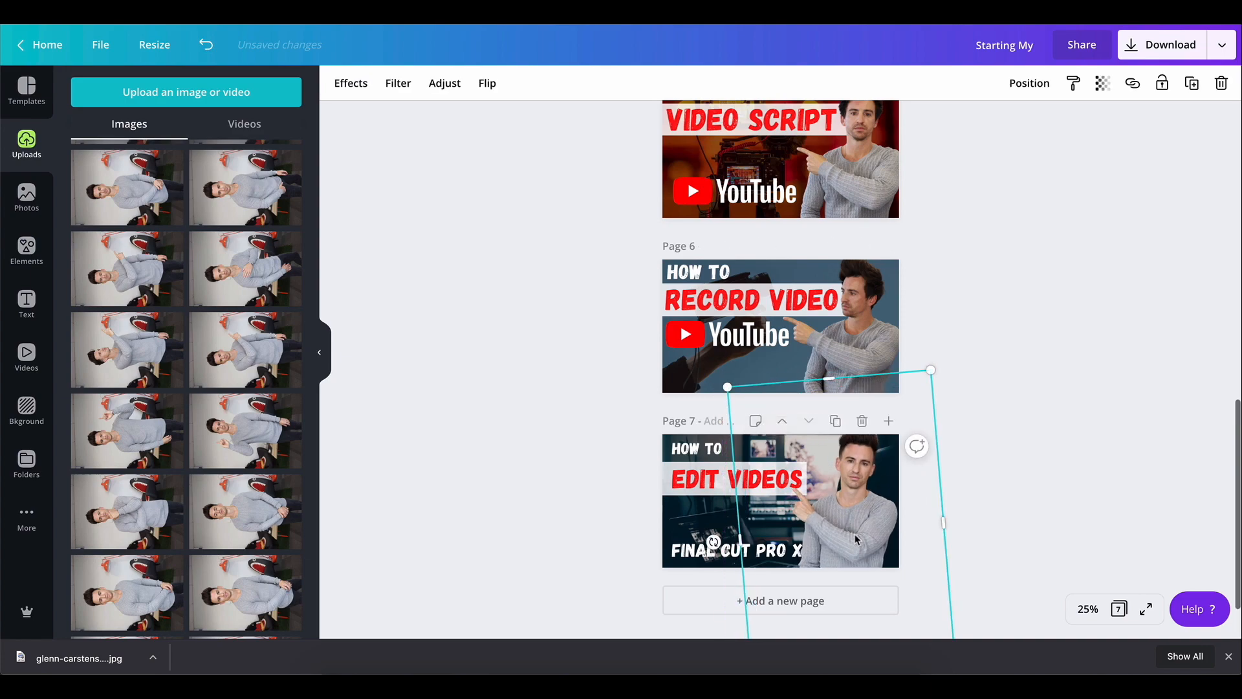
drag(854, 535, 860, 536)
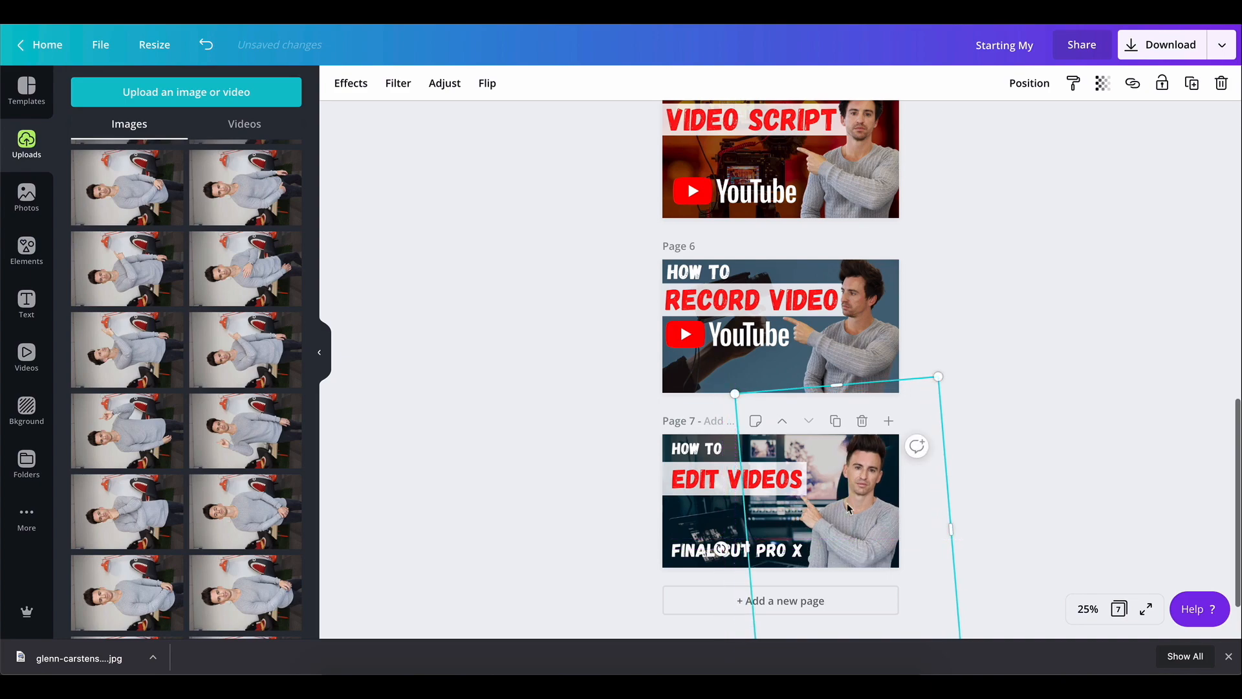
click(613, 491)
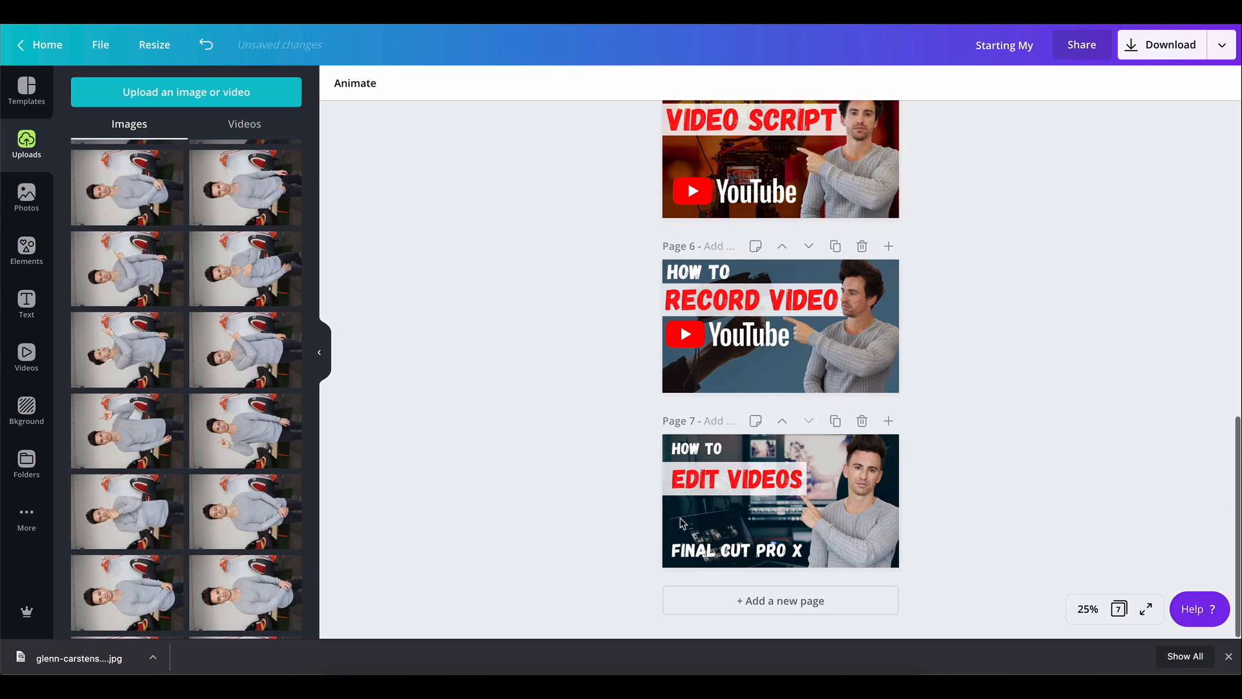
Duplicate the YouTube logo from page 6 and place it, slightly smaller, below "EDIT VIDEOS" on page 7
drag(695, 556, 692, 556)
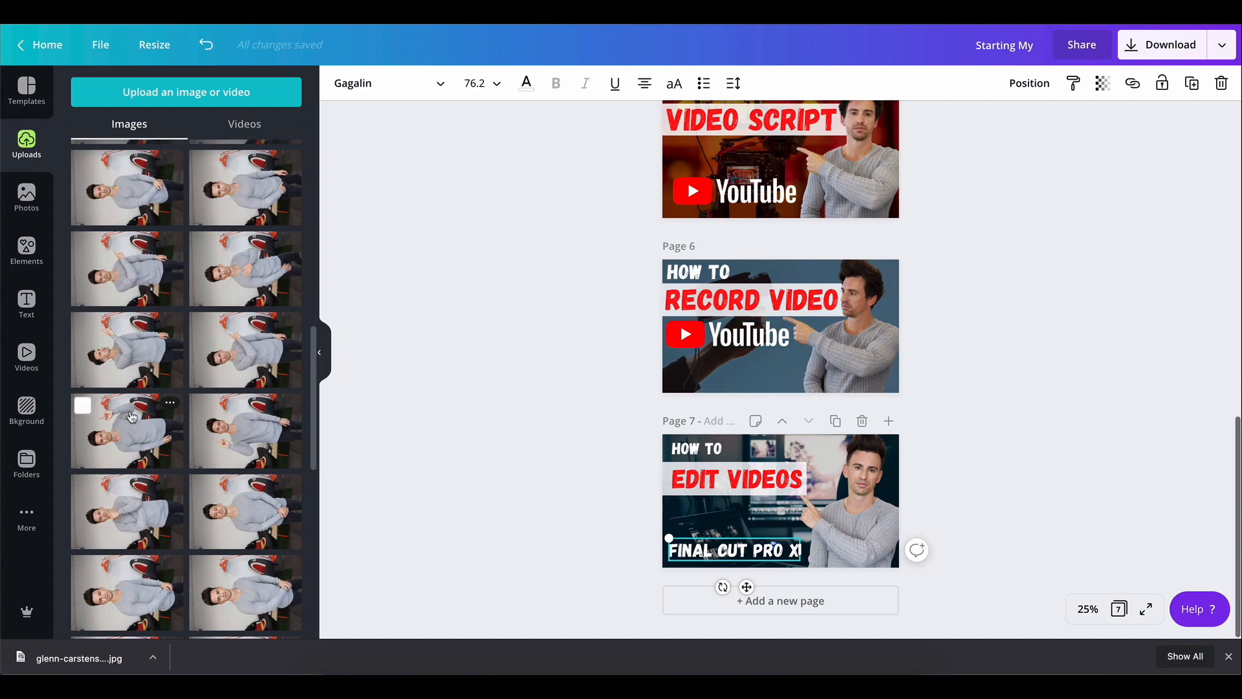
click(726, 346)
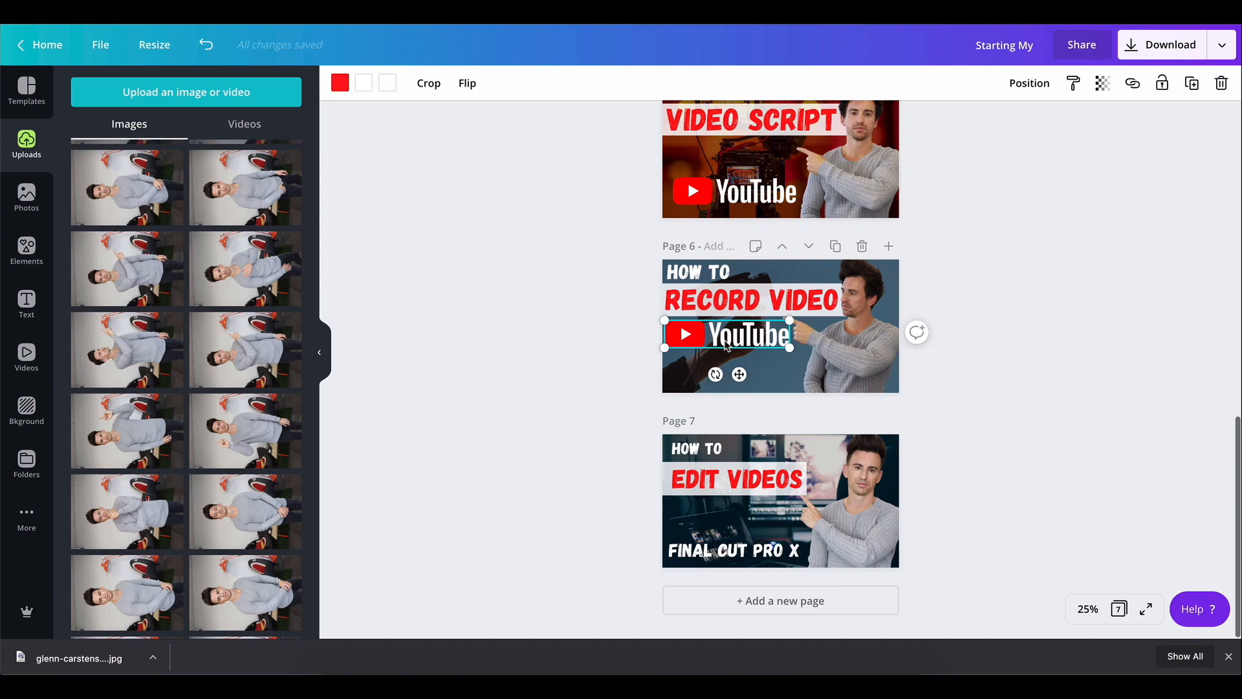
click(1192, 83)
drag(694, 343, 702, 520)
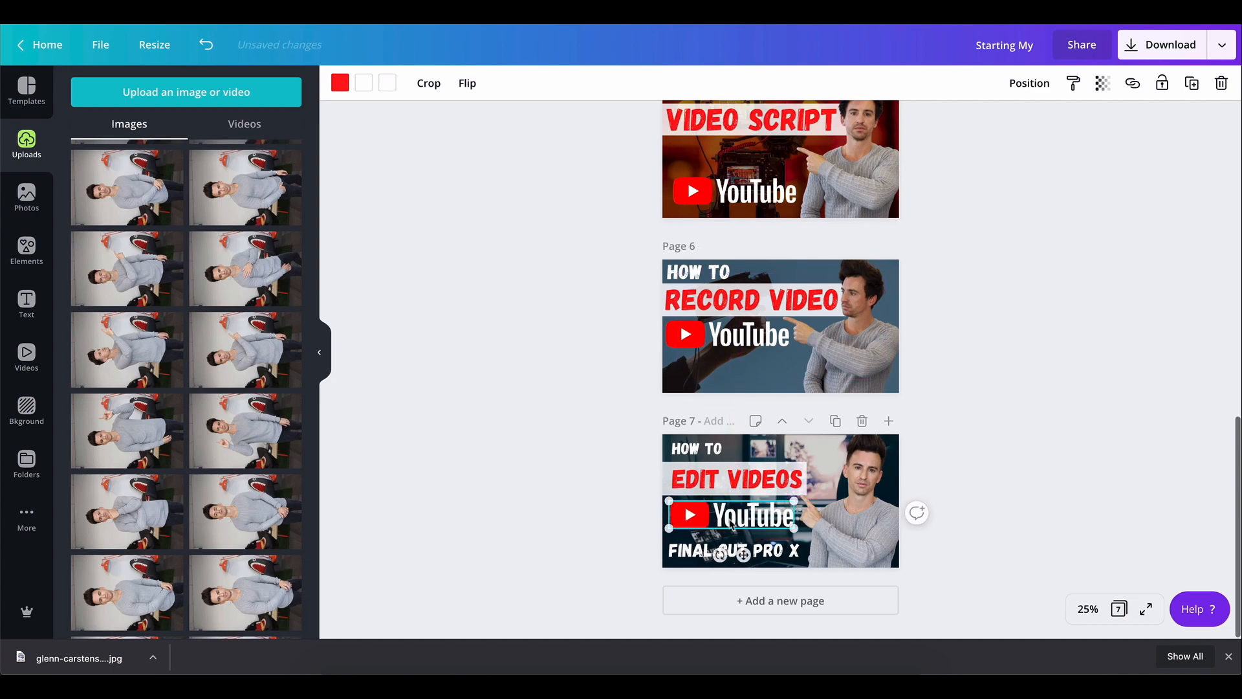
drag(794, 528, 761, 523)
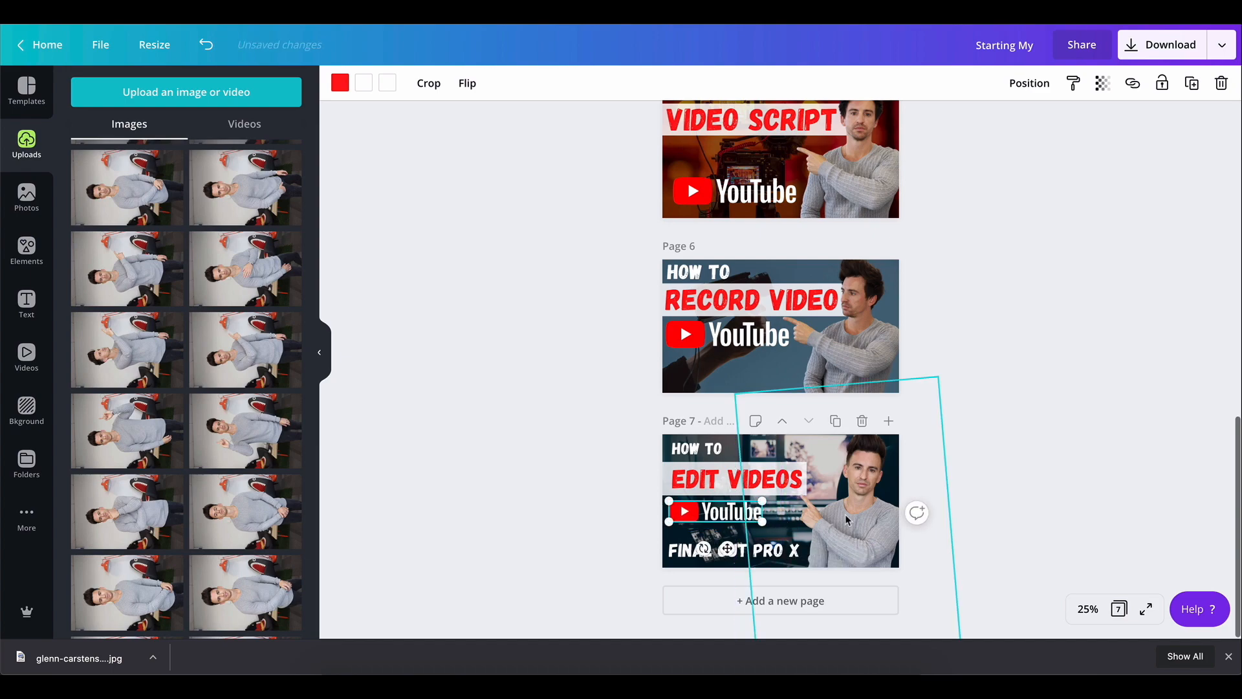
Bring the presenter cutout to the front
click(868, 517)
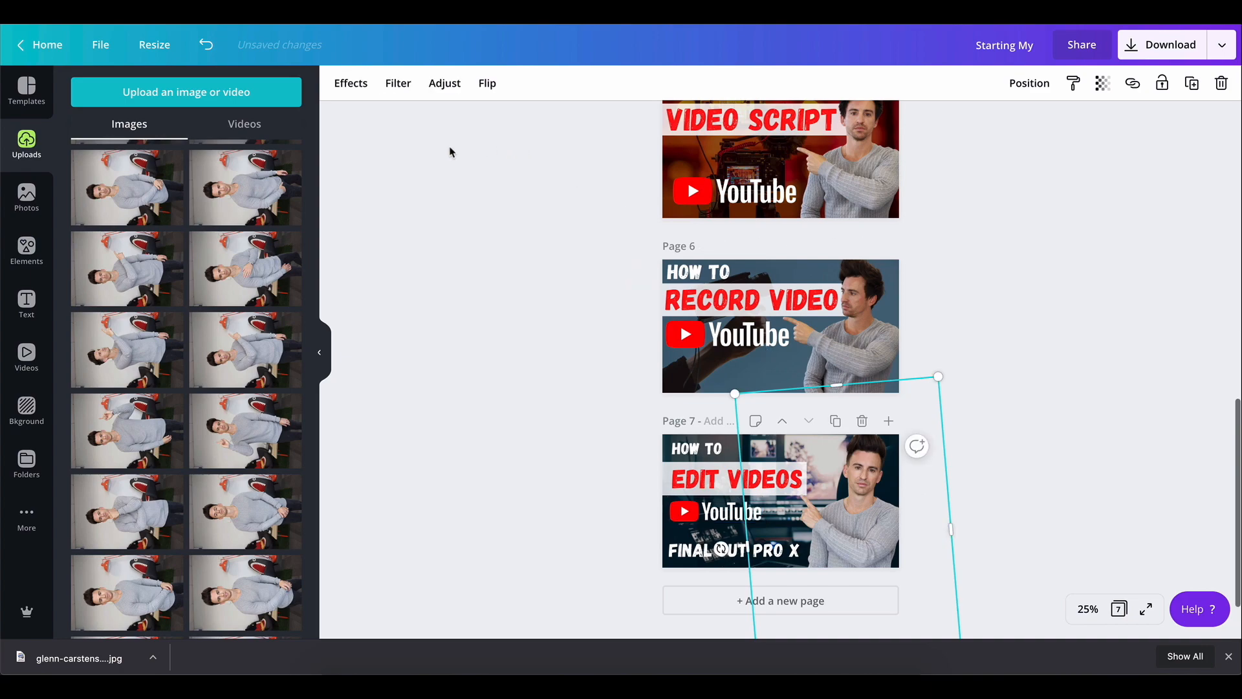
click(1029, 84)
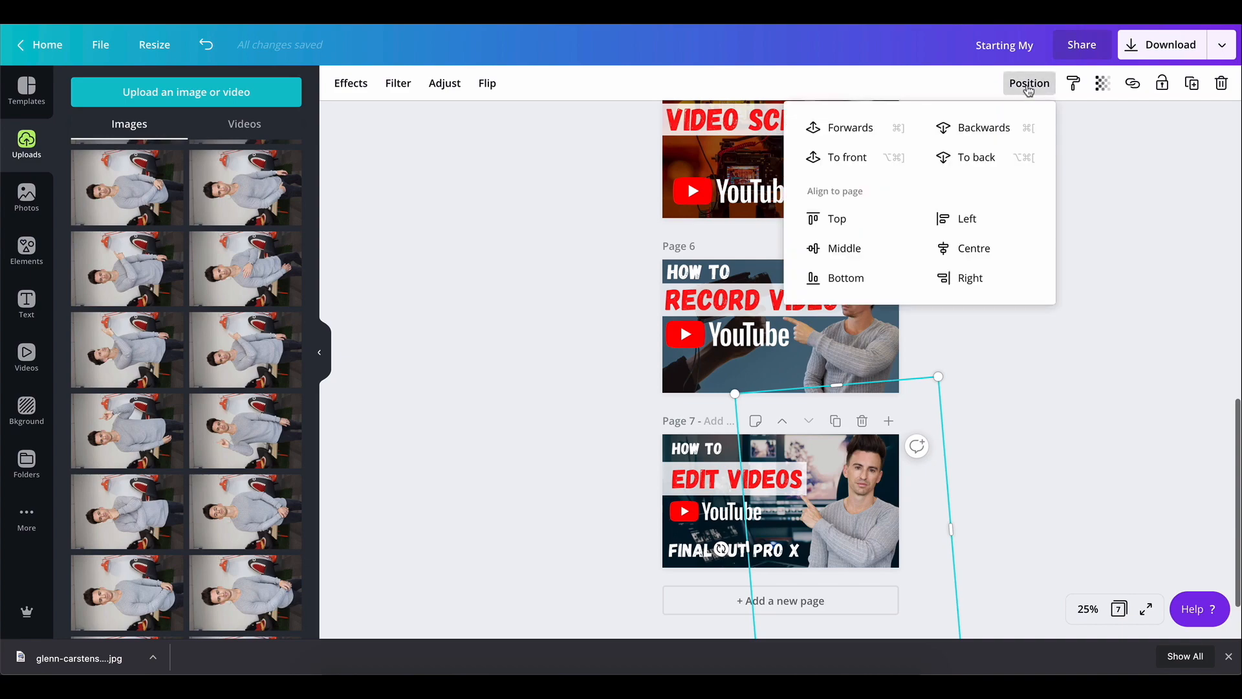
click(848, 157)
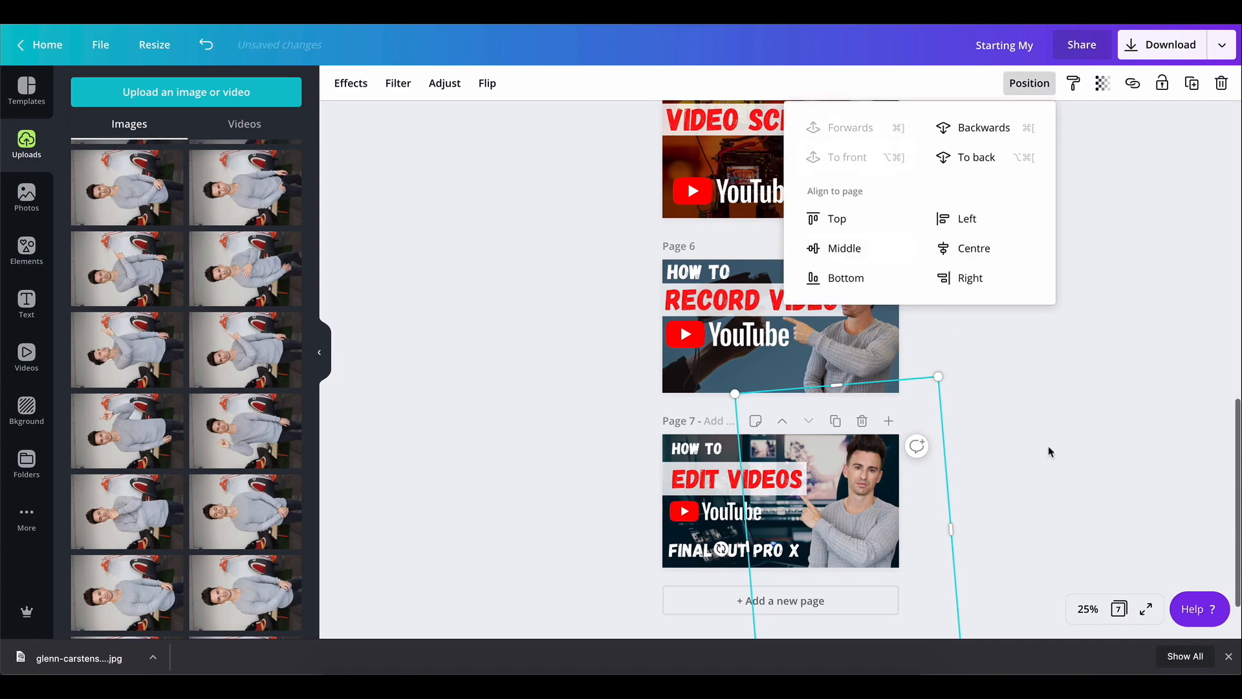
Adjust the presenter cutout to brightness 6, contrast 17 and saturation 8
click(445, 84)
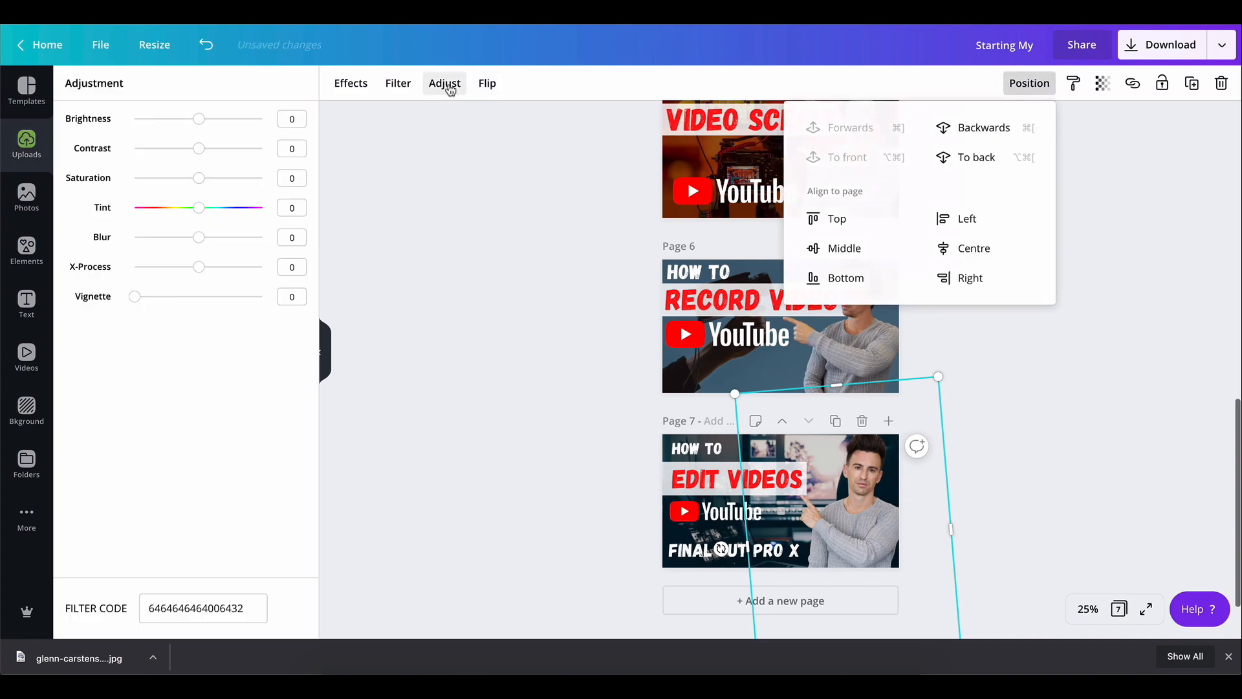
drag(199, 119, 205, 183)
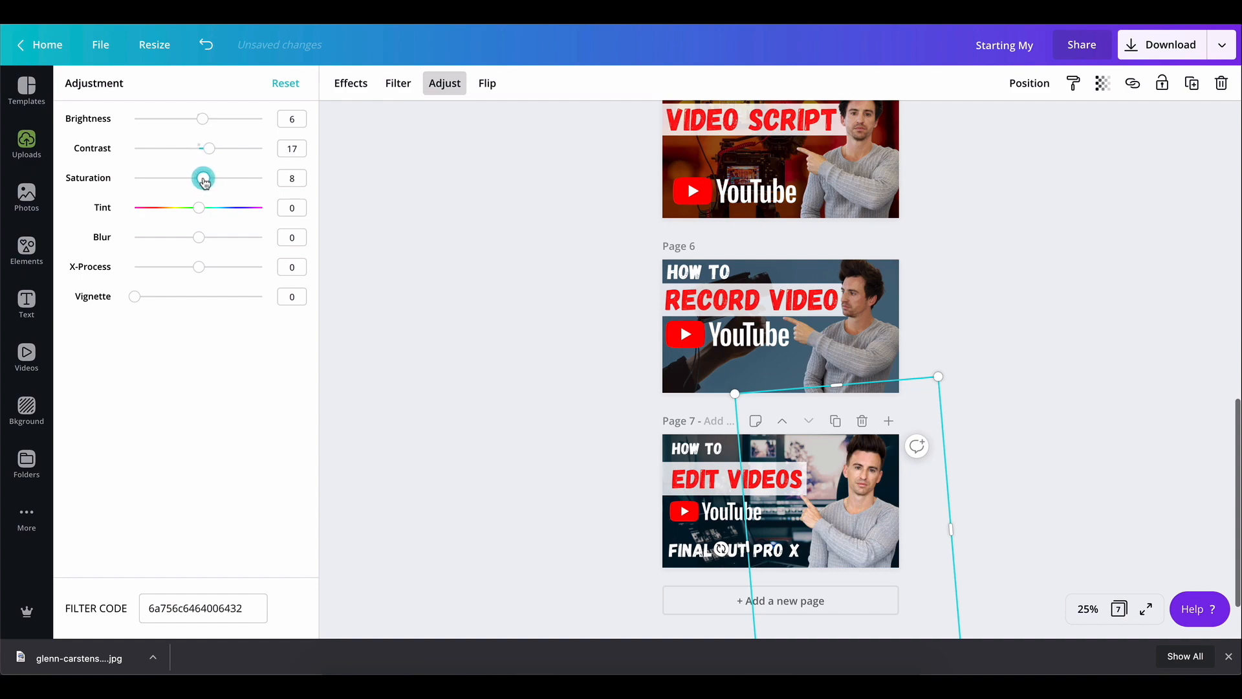
click(867, 503)
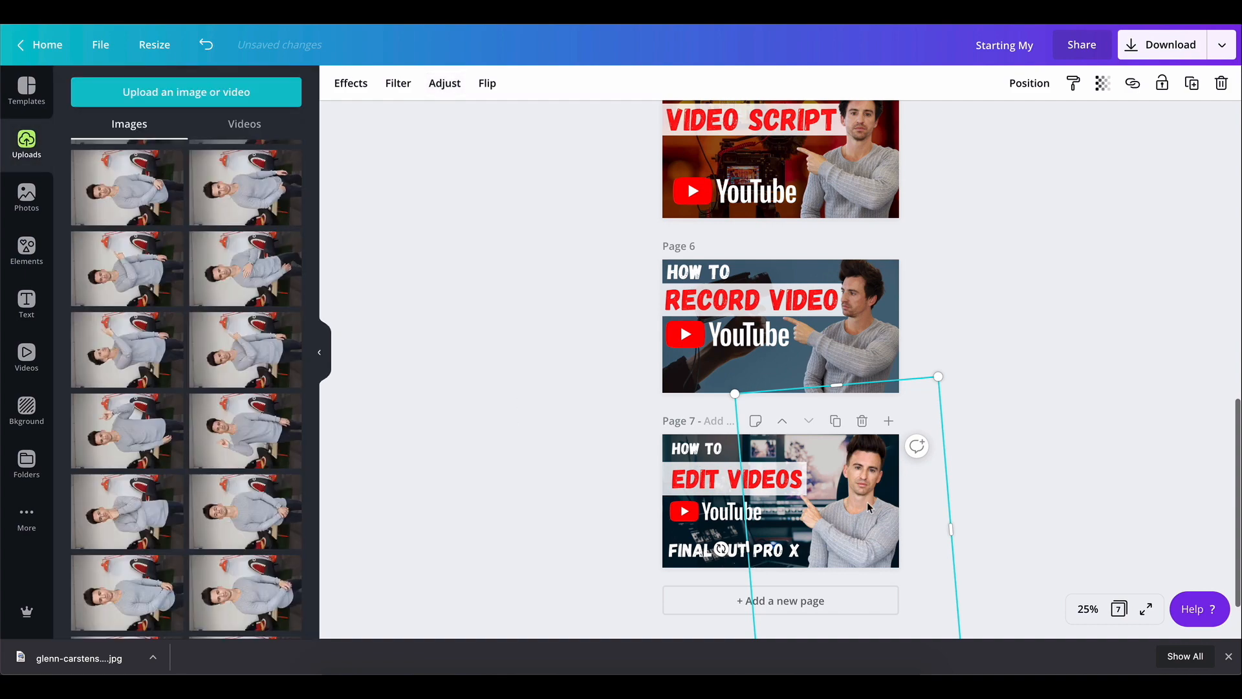
Rearrange page 7's titles, moving "EDIT VIDEOS" and "HOW TO" lower on the thumbnail
click(624, 552)
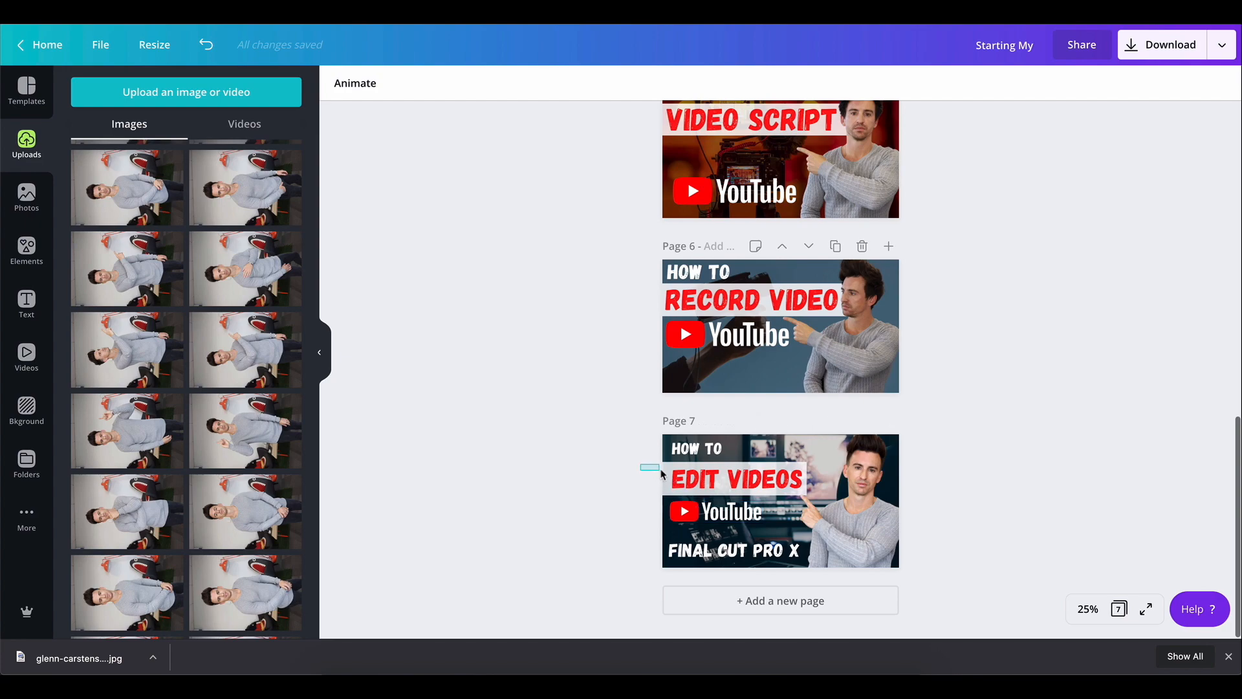
mouse_move(661, 474)
mouse_down()
mouse_move(684, 512)
mouse_move(682, 462)
mouse_up()
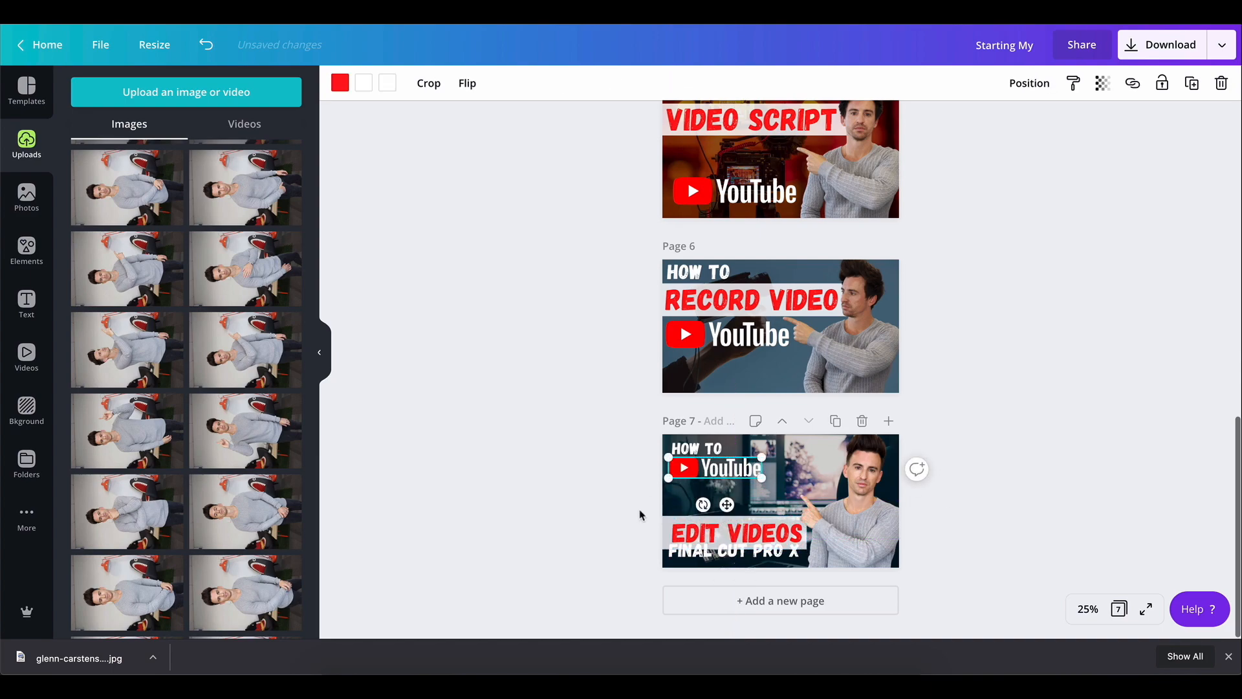
click(712, 537)
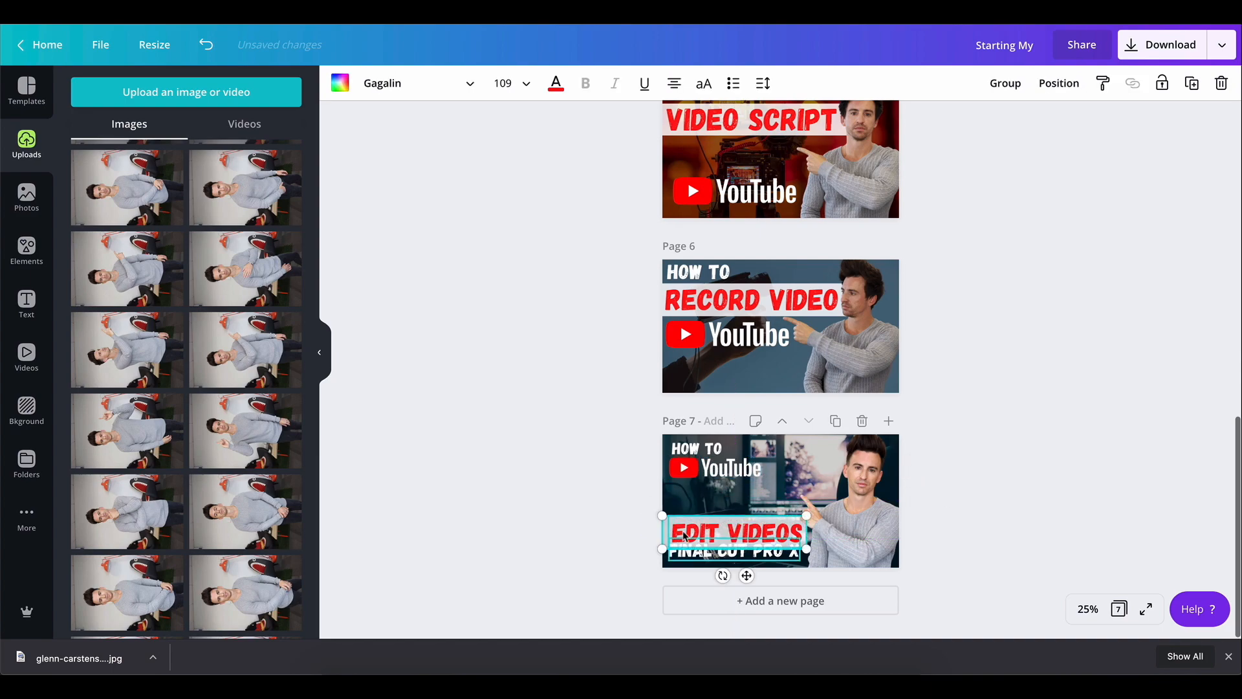
drag(712, 537, 714, 519)
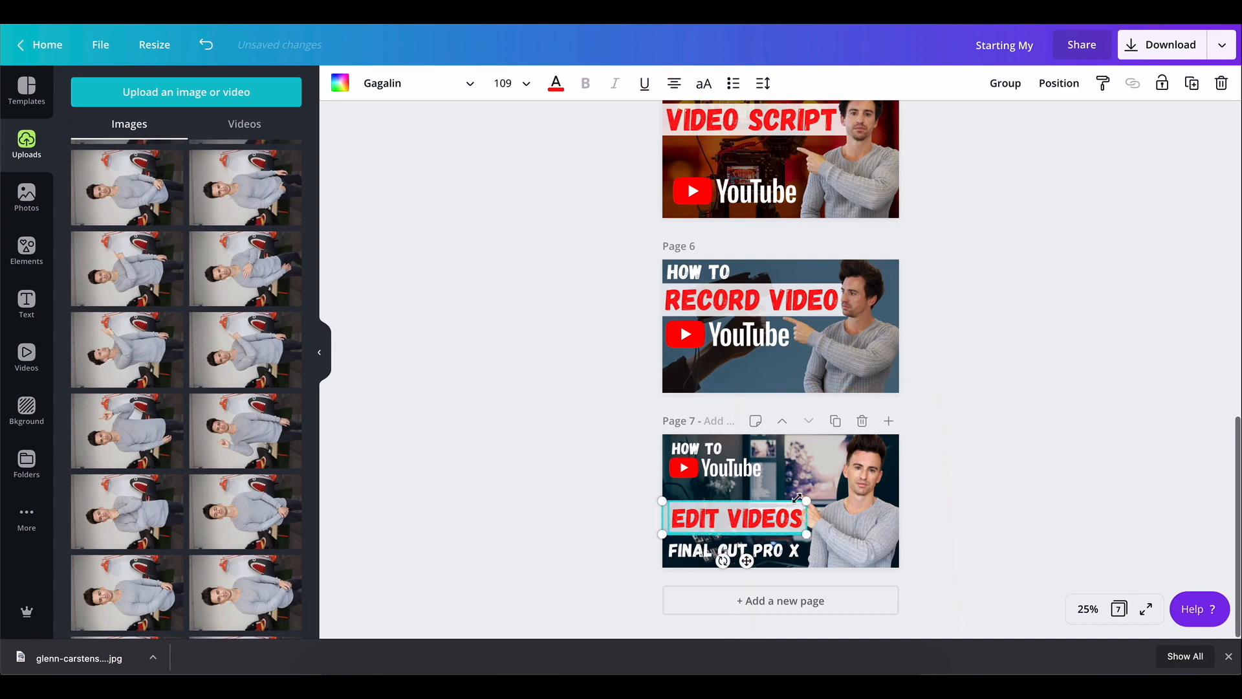
drag(808, 501, 802, 498)
drag(697, 452, 694, 496)
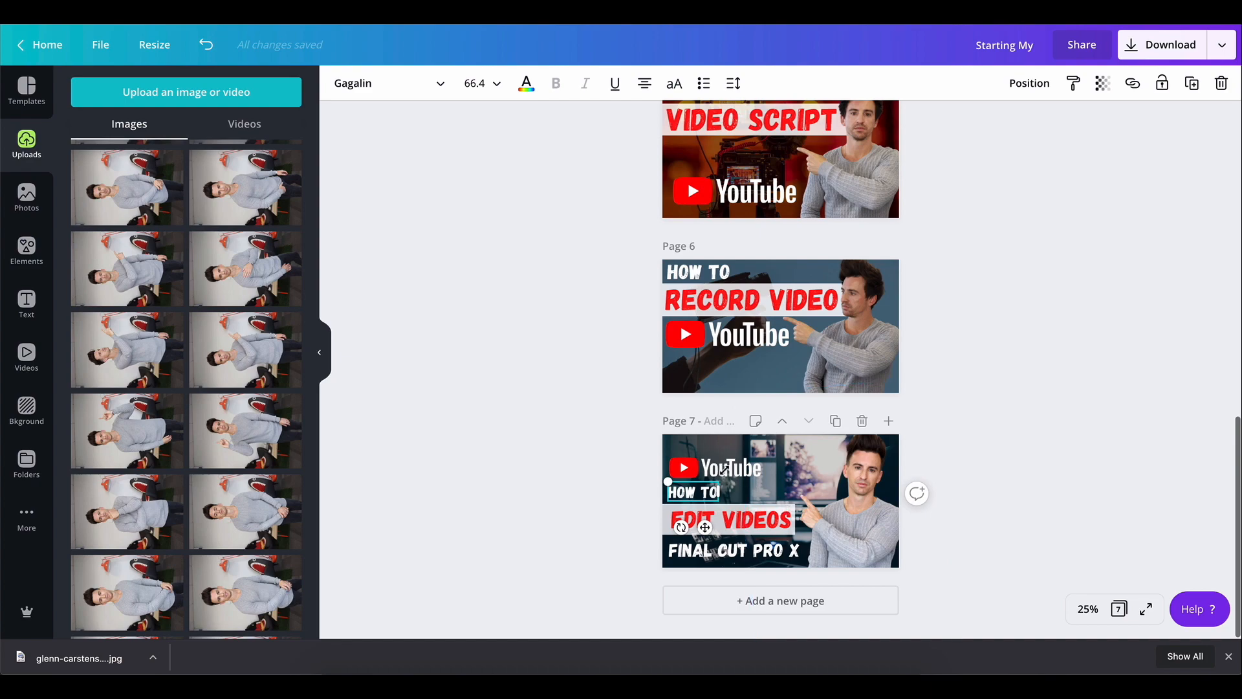
click(629, 452)
Move the YouTube logo to the upper middle of page 7, above "EDIT VIDEOS"
drag(689, 461, 836, 451)
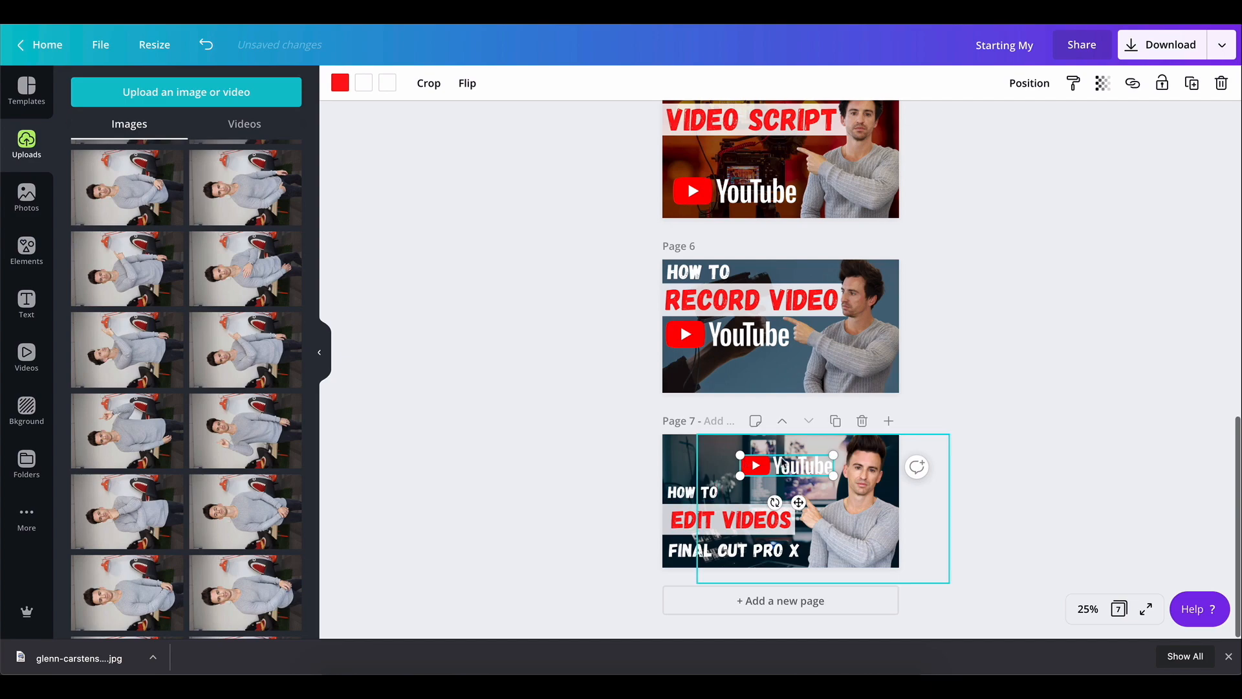
click(705, 524)
drag(701, 523, 698, 521)
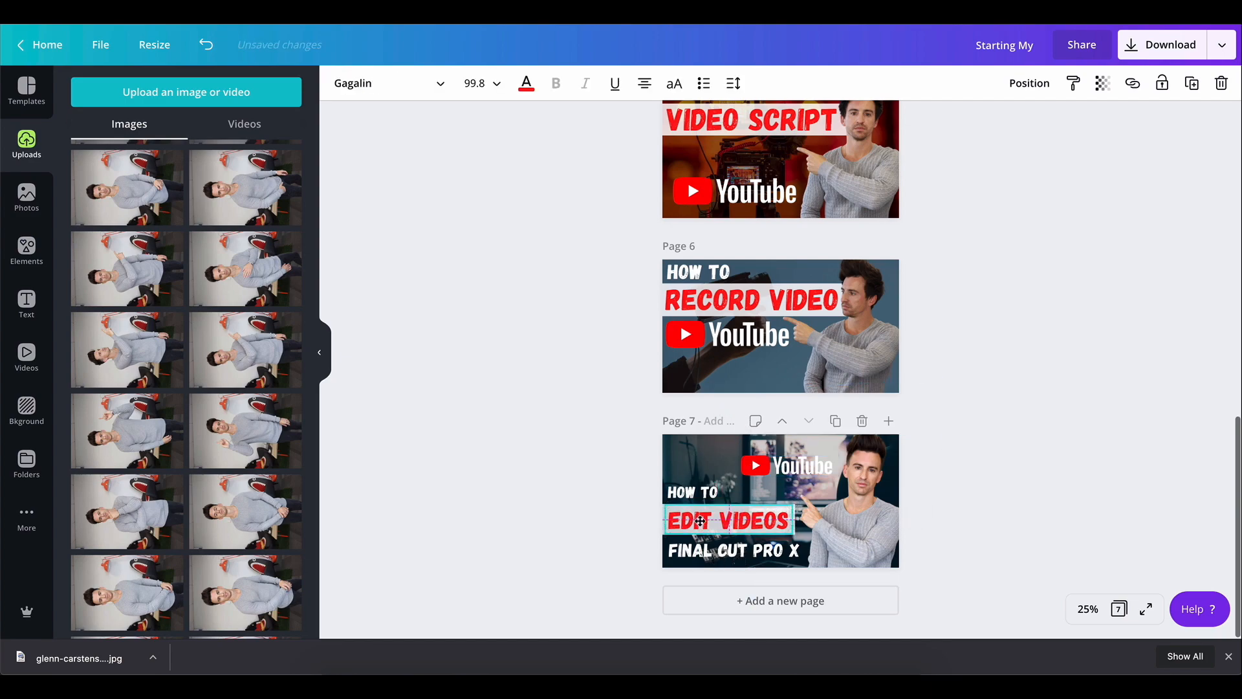
click(620, 510)
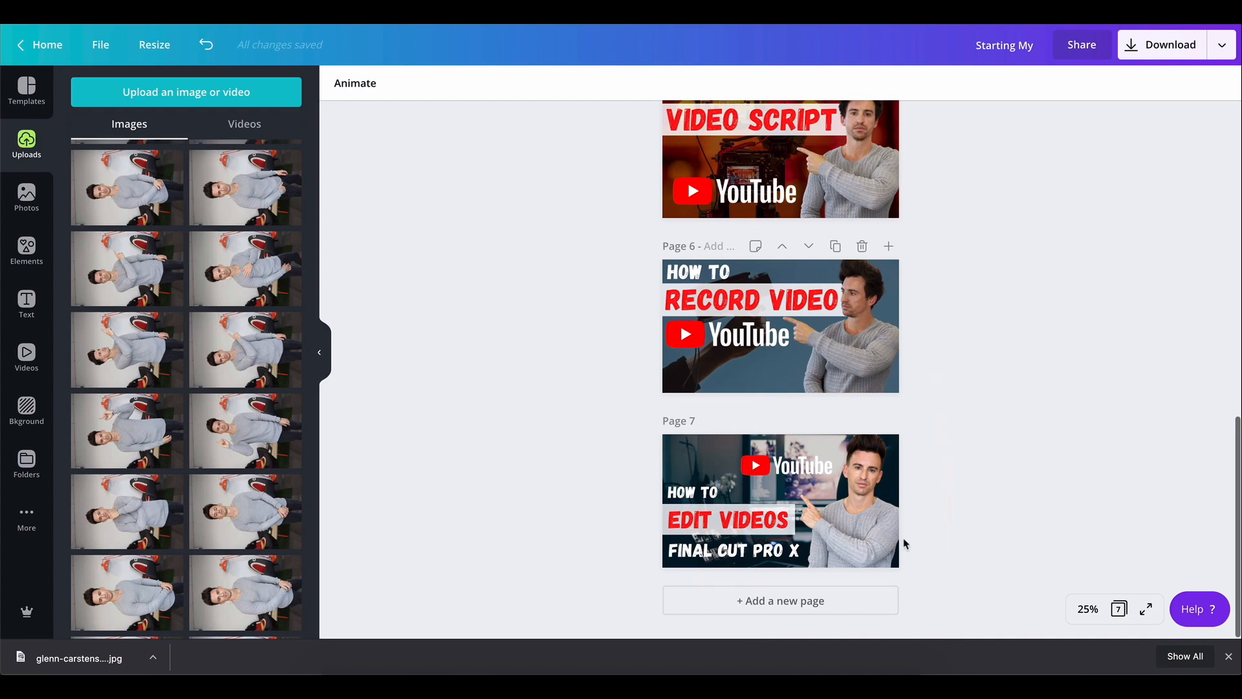
Move the title text block back up and place the YouTube logo in the bottom-left corner
drag(615, 466, 680, 504)
click(824, 469)
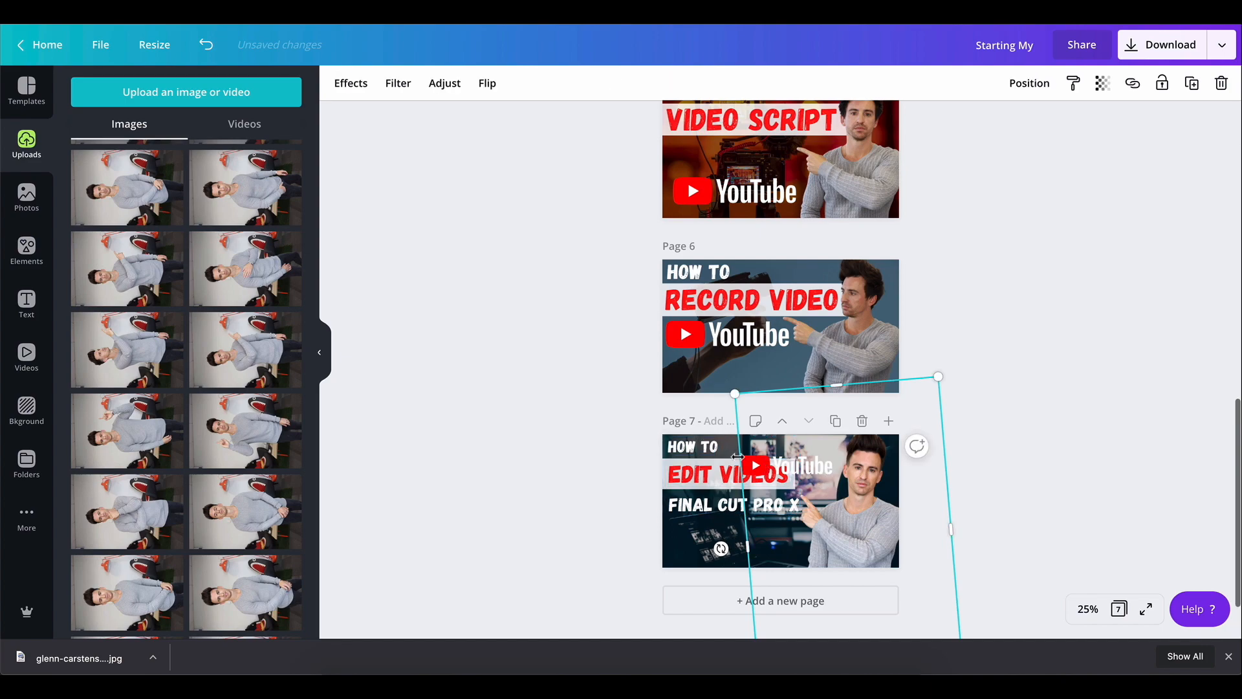
drag(748, 547, 781, 545)
drag(759, 462, 688, 548)
click(578, 555)
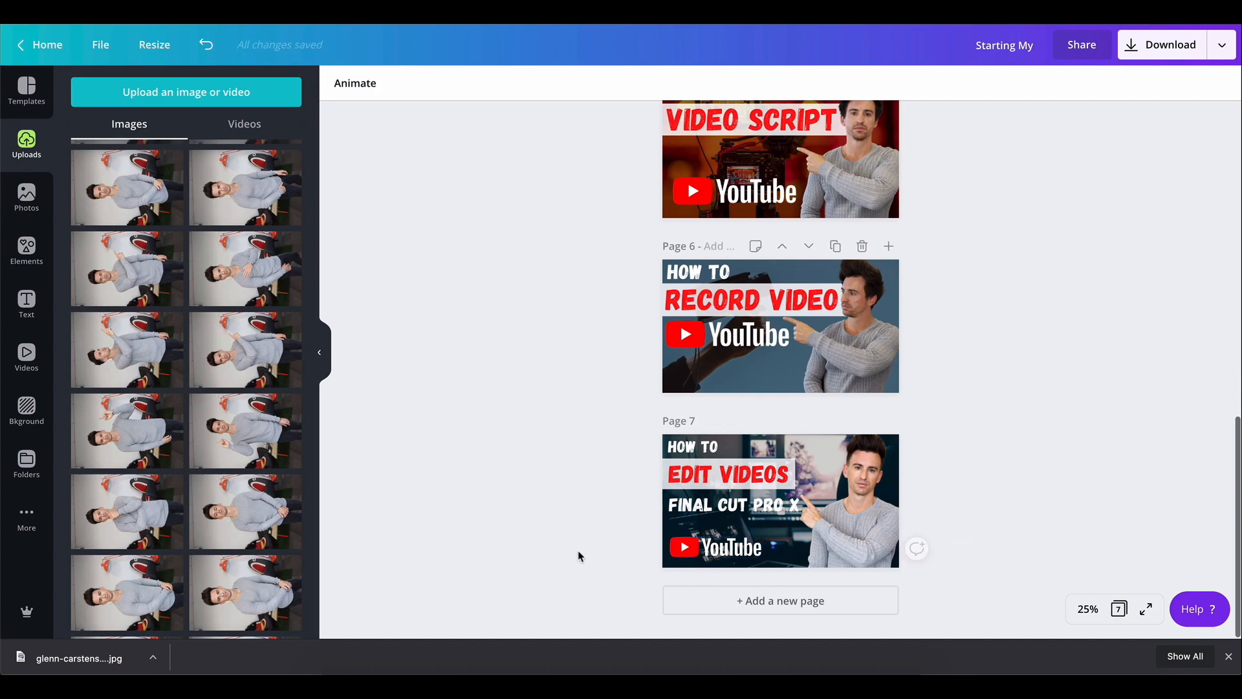
Shrink the YouTube logo slightly and nudge the "FINAL CUT PRO X" line down a little
click(744, 548)
drag(754, 539, 737, 542)
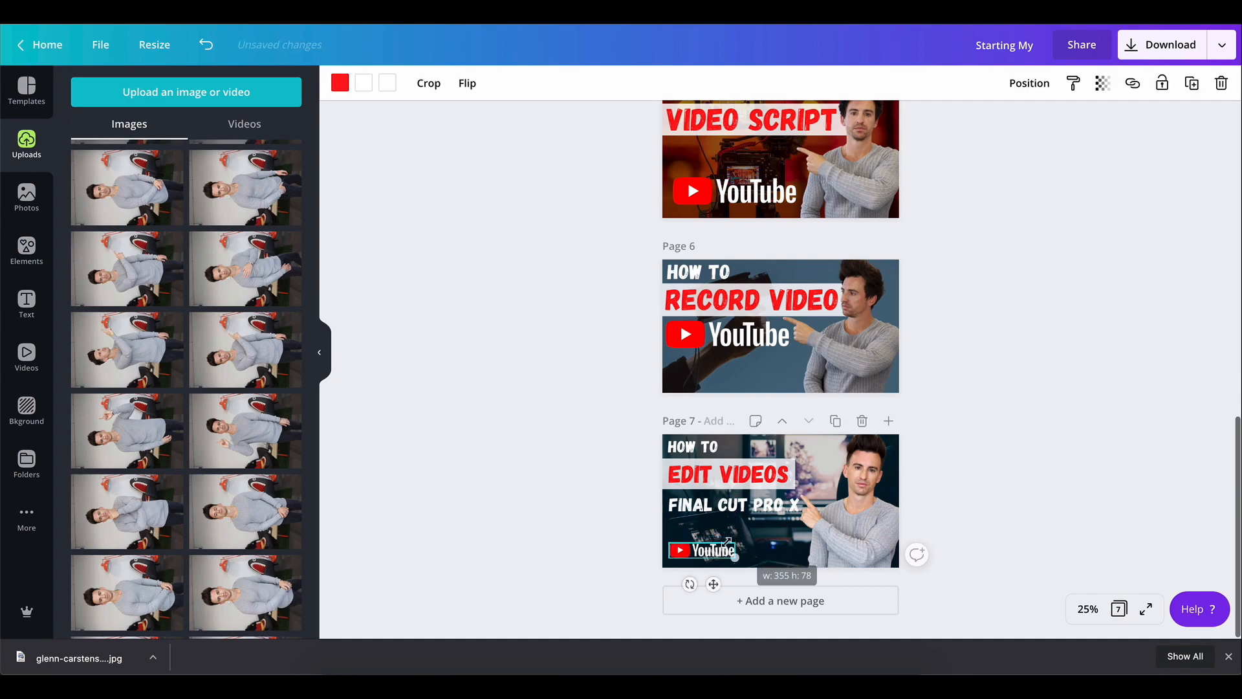
click(608, 514)
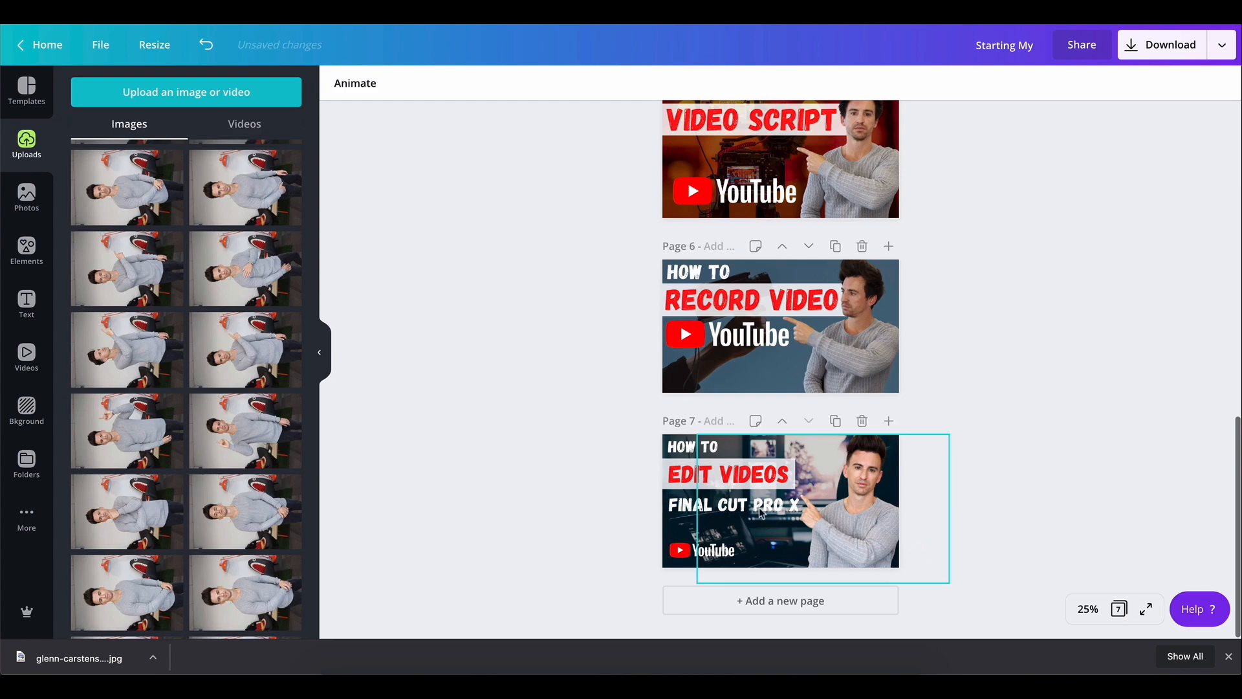
drag(754, 500, 755, 505)
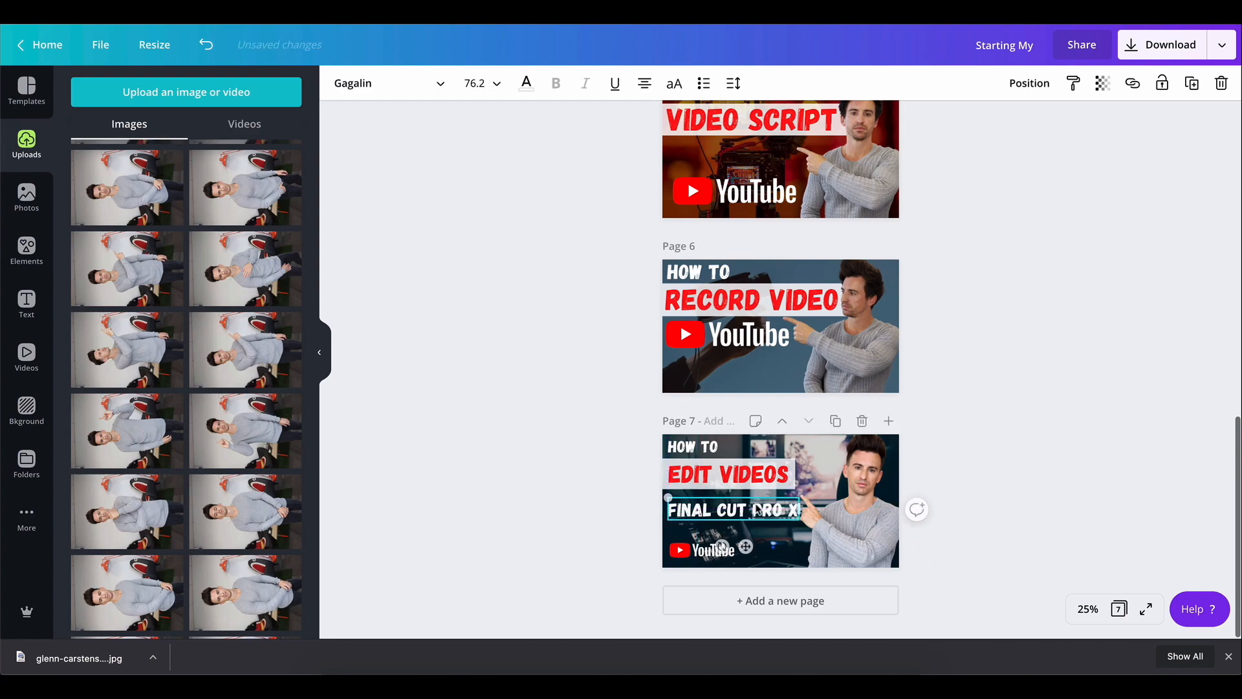
click(1042, 523)
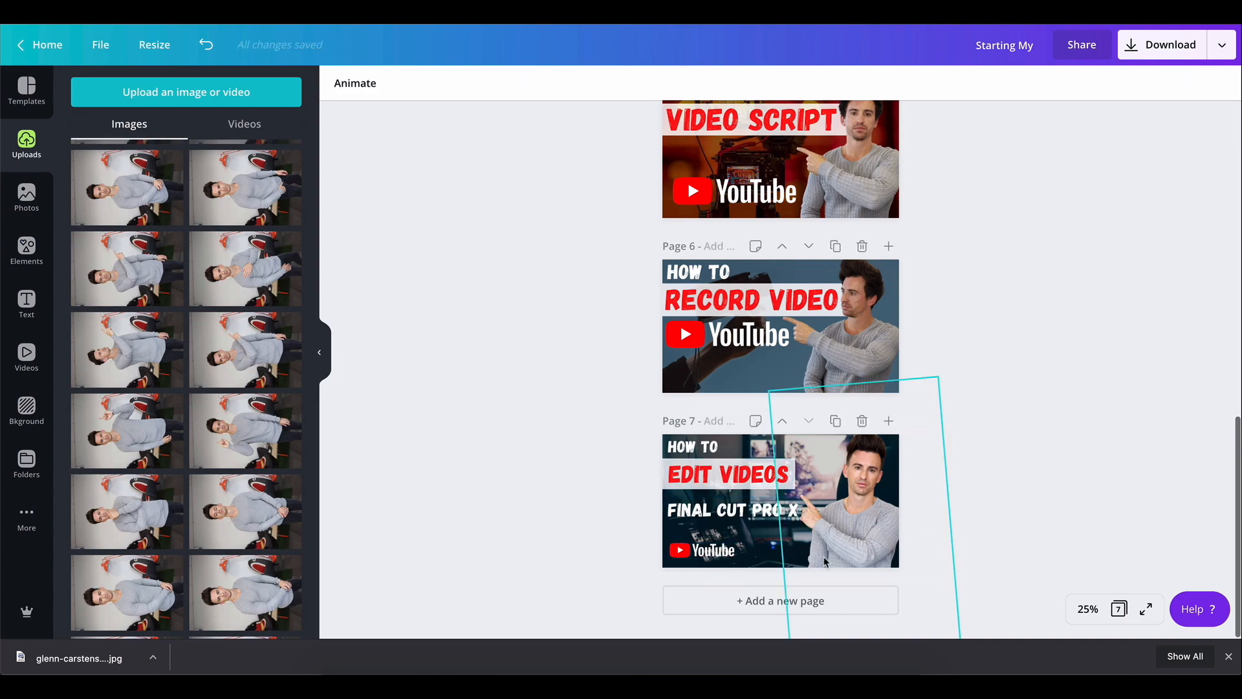
Set the dark overlay rectangle's transparency to 24
drag(754, 557, 725, 554)
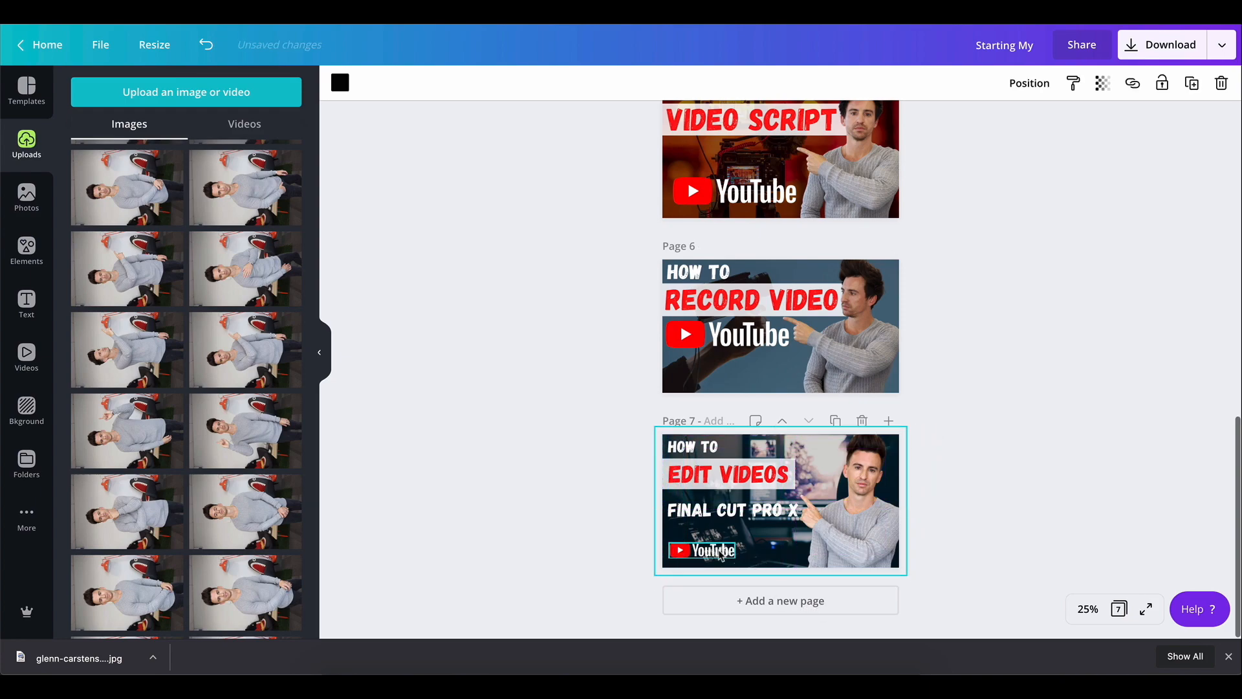
click(1102, 82)
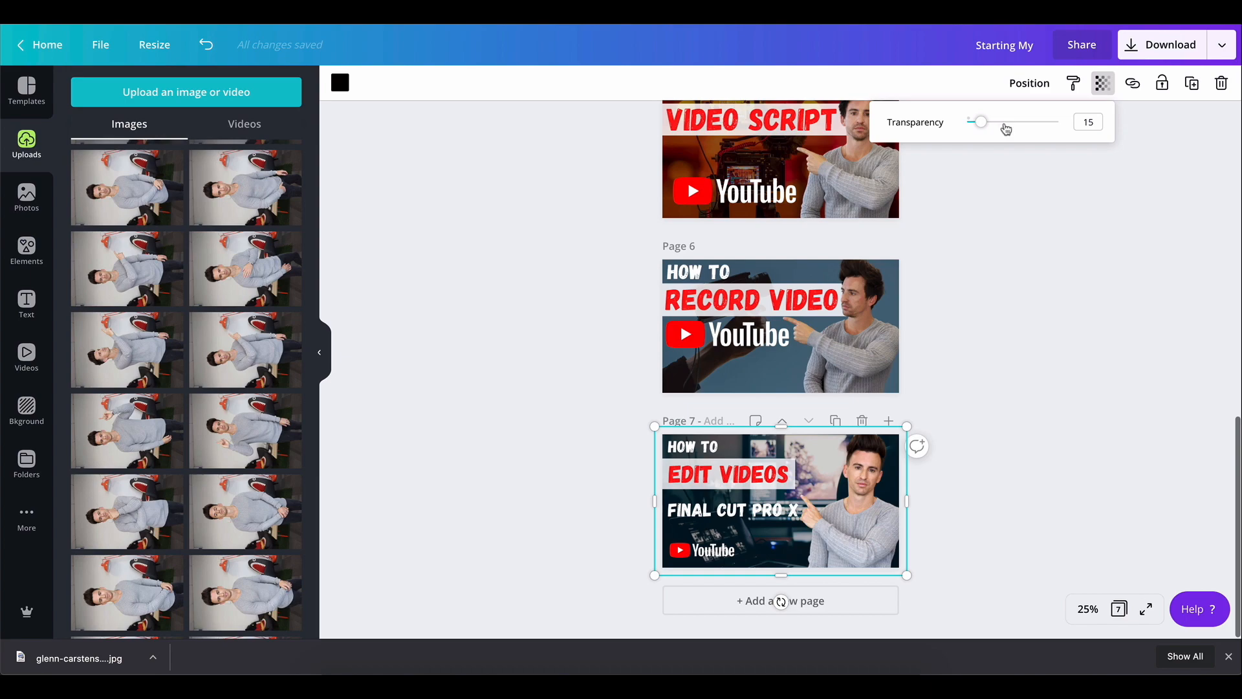
mouse_move(983, 129)
mouse_down()
mouse_move(1003, 127)
mouse_move(952, 132)
mouse_move(990, 127)
mouse_up()
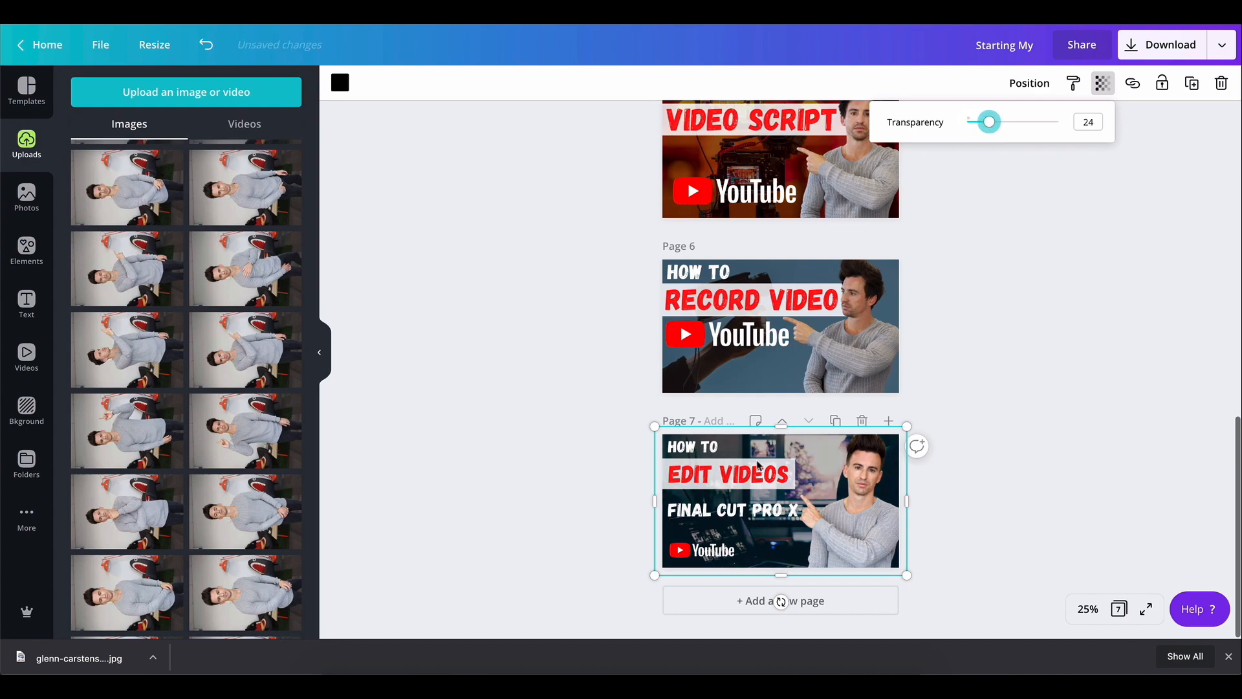
Replace the "FINAL CUT PRO X" text with "FCPX"
click(748, 518)
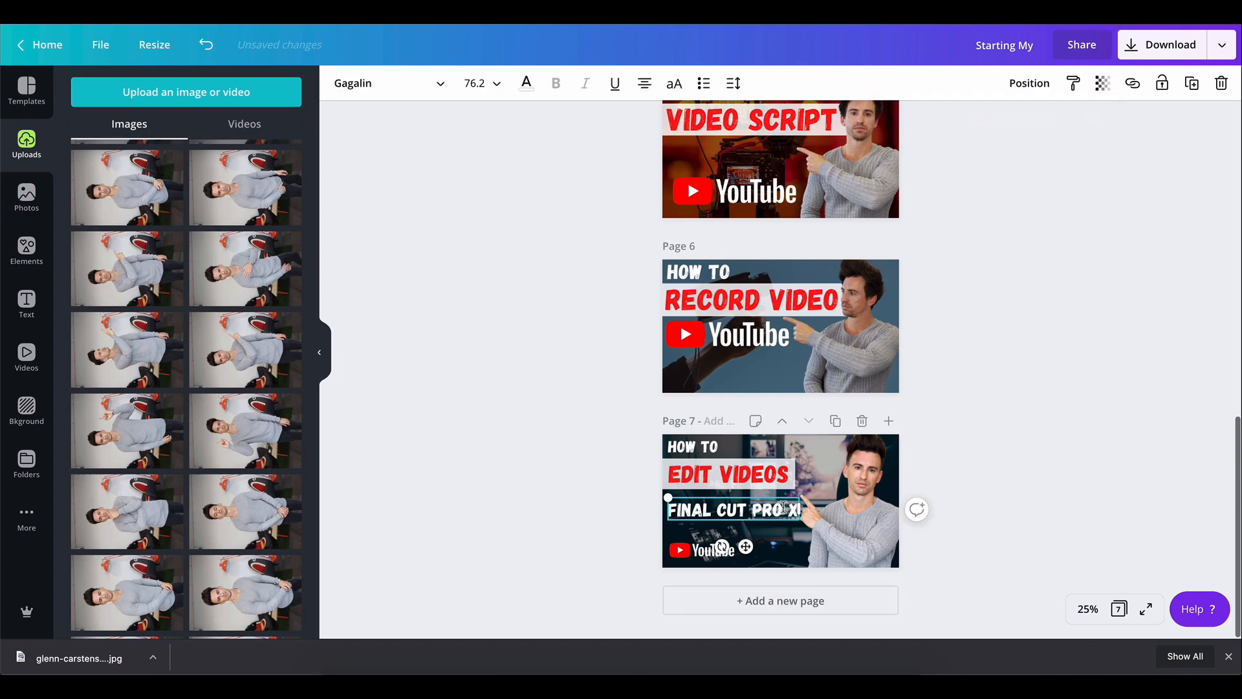
drag(783, 510, 676, 511)
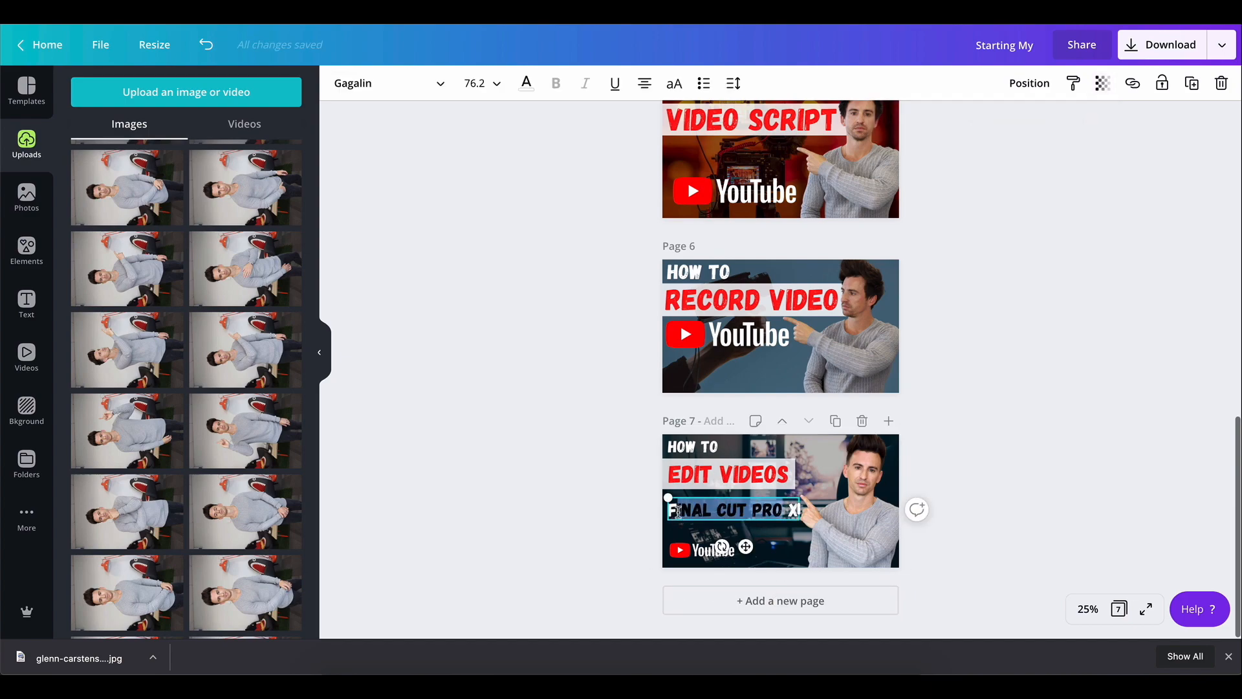
text(FCP)
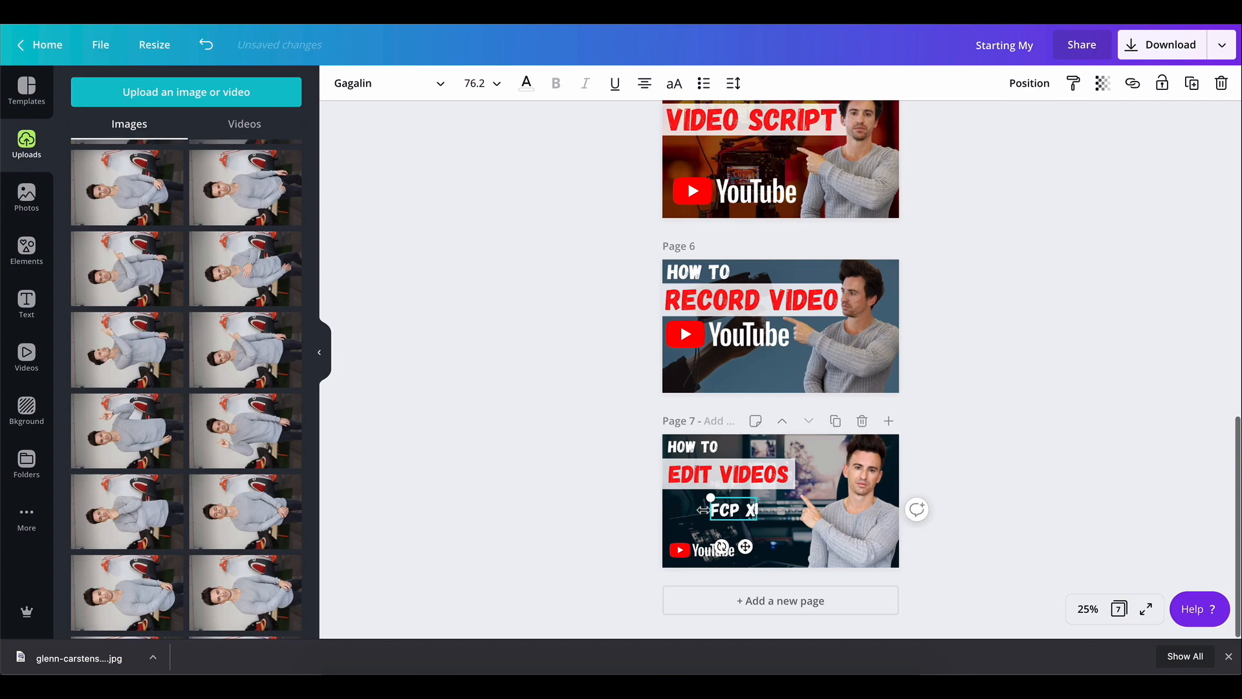
key(Delete)
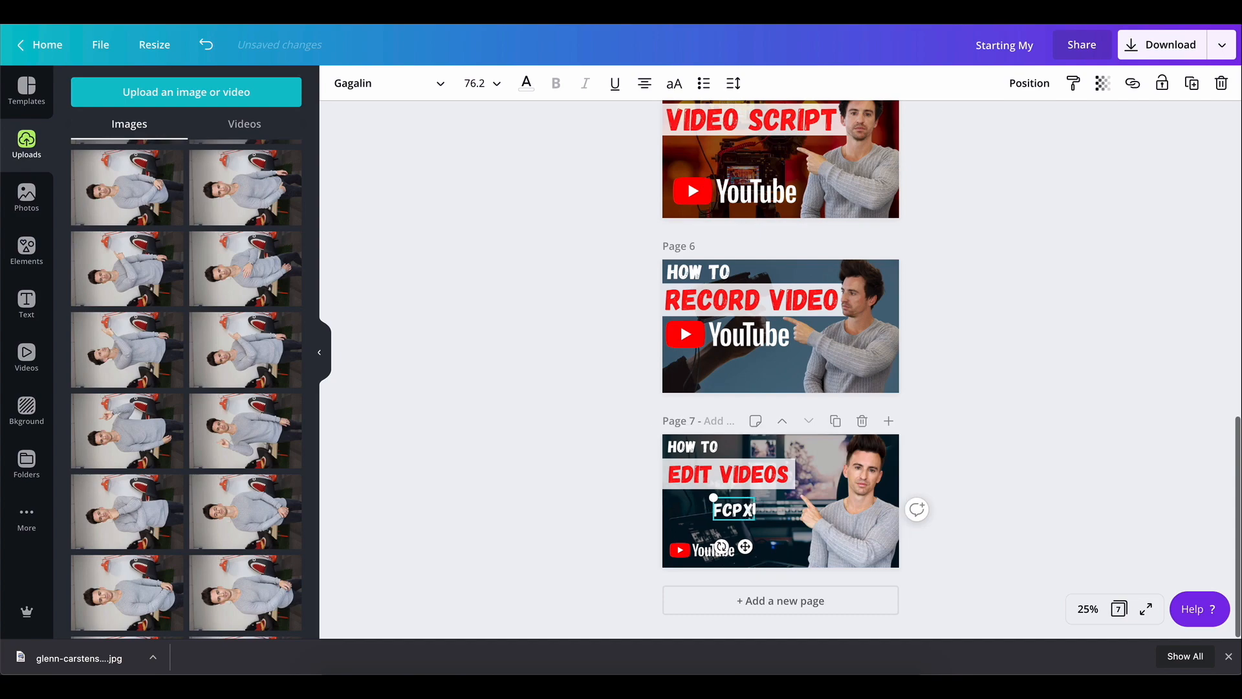
click(978, 470)
Enlarge the FCPX text to font size 190 and move it slightly down
click(720, 515)
drag(714, 497, 703, 527)
drag(754, 495, 770, 482)
click(554, 539)
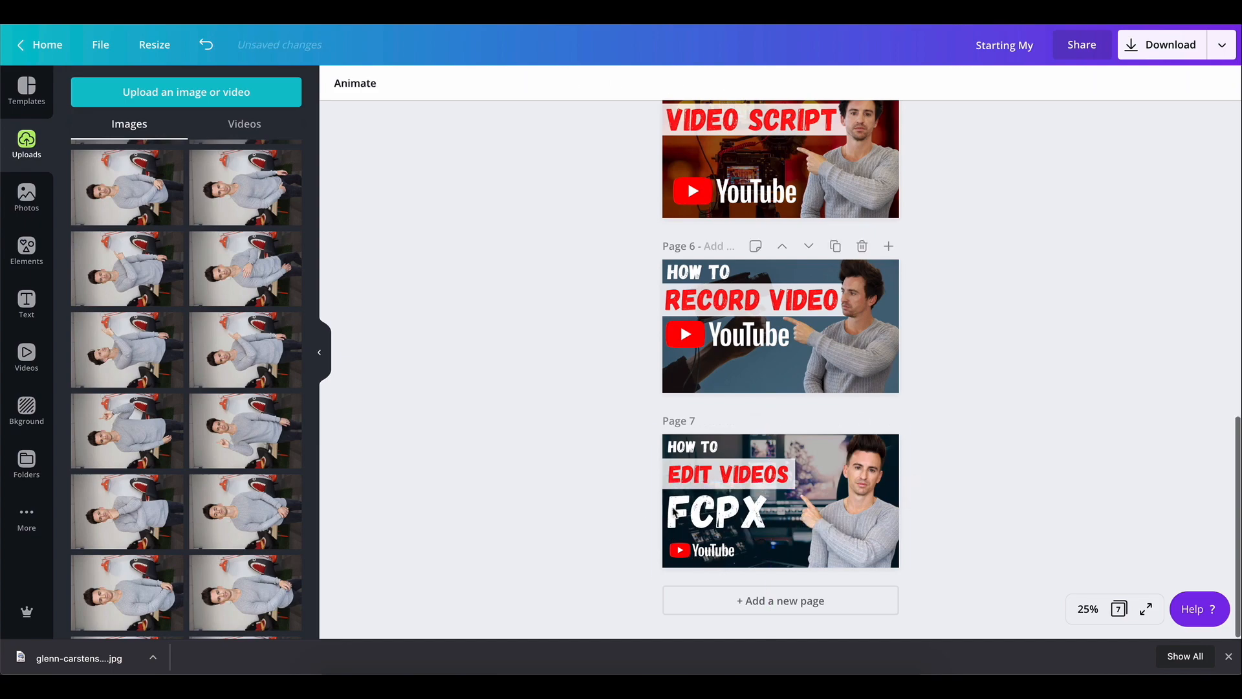
click(716, 513)
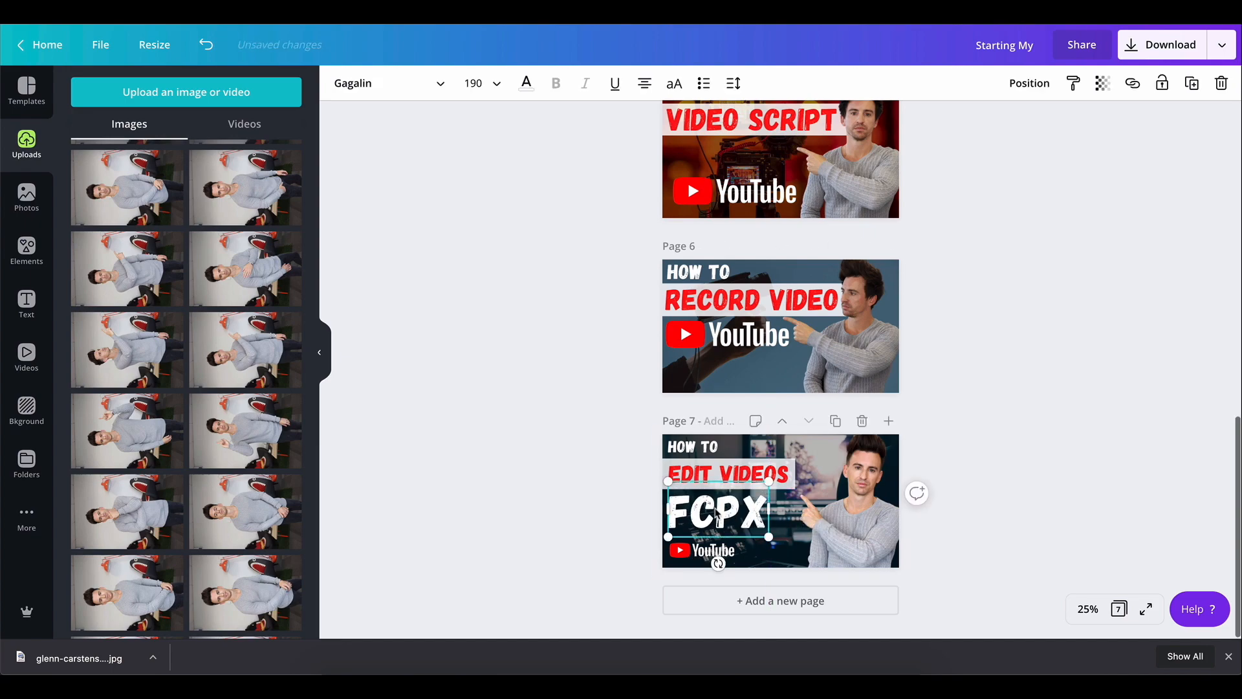
drag(716, 512, 717, 517)
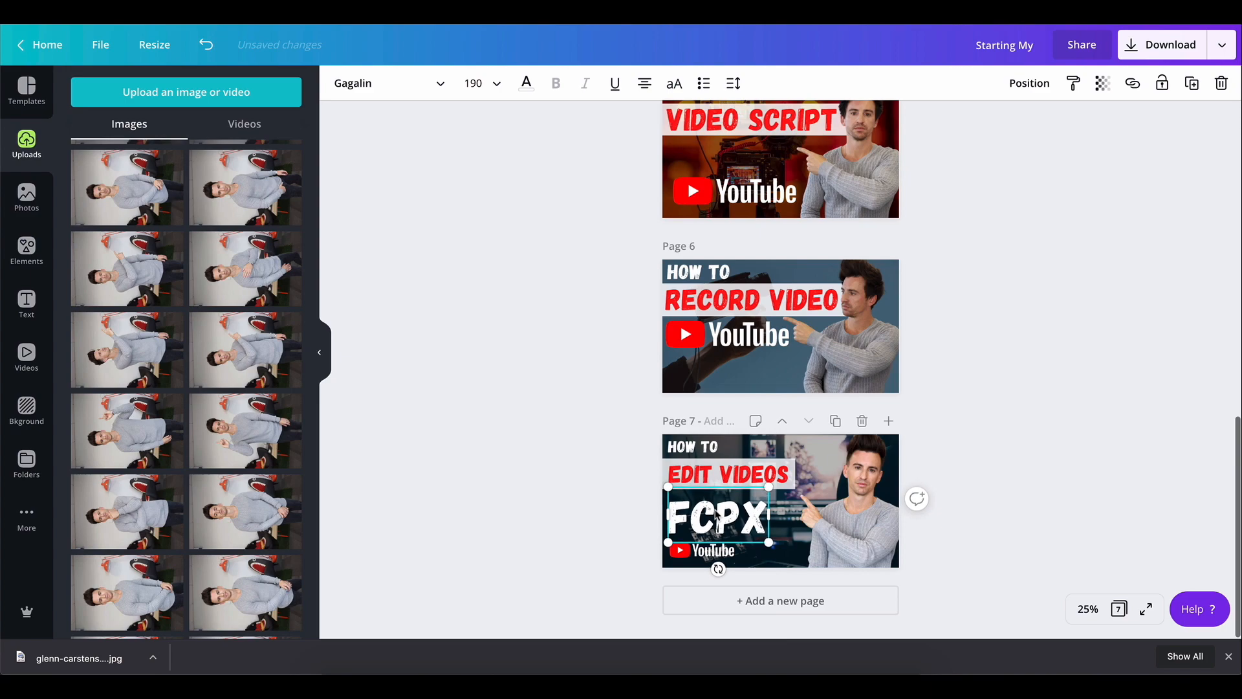
click(1032, 441)
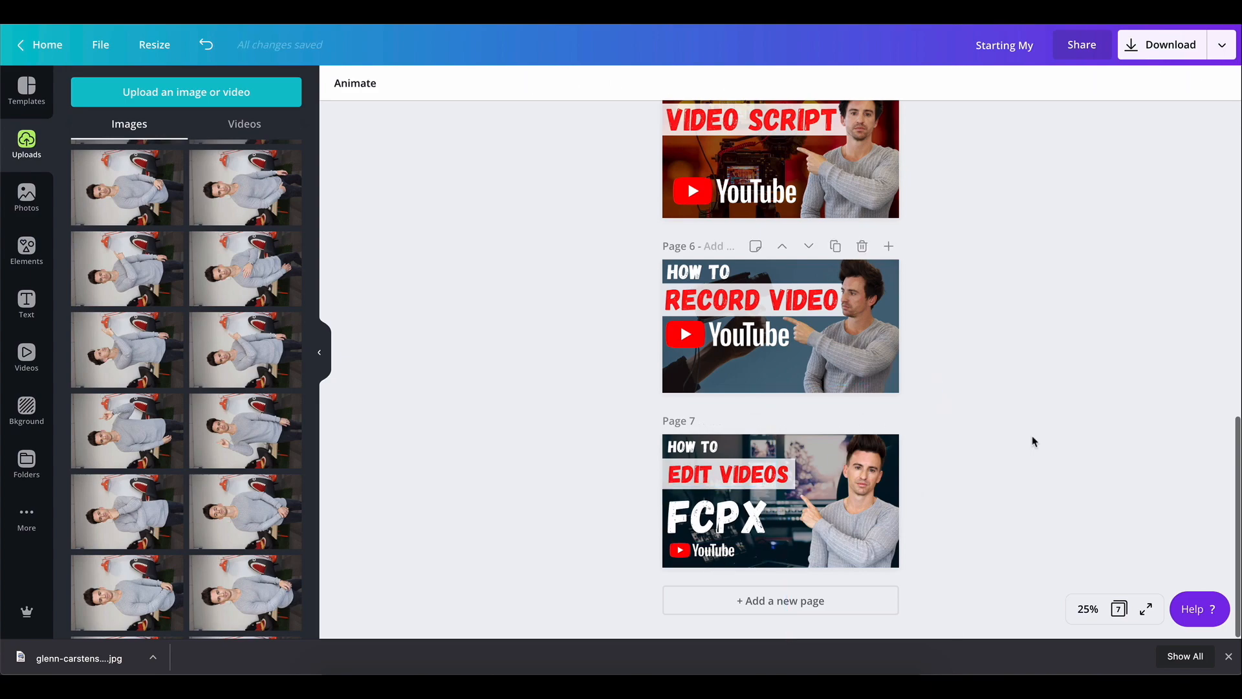
Enlarge the FCPX text further to size 233 and nudge it down
click(766, 492)
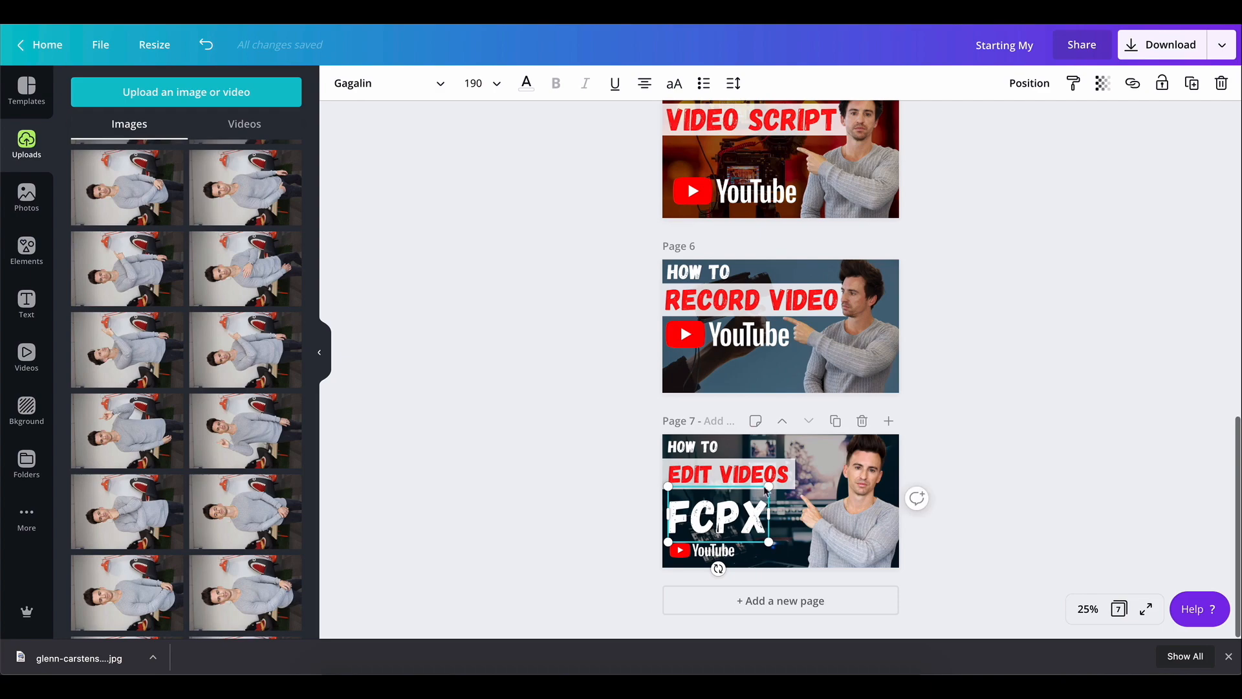
drag(770, 484, 805, 494)
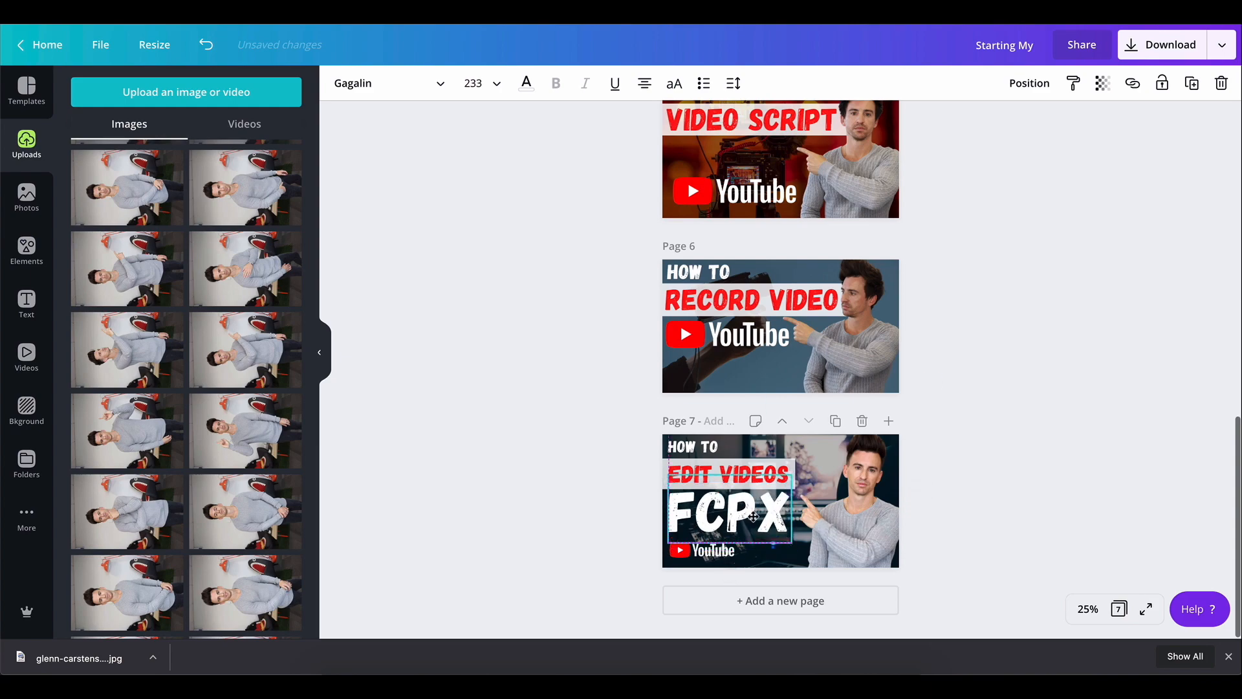
key(Down)
key(Down)
key(Down)
key(Down)
key(Down)
key(Down)
key(Down)
key(Down)
key(Down)
key(Down)
key(Down)
key(Down)
key(Down)
key(Down)
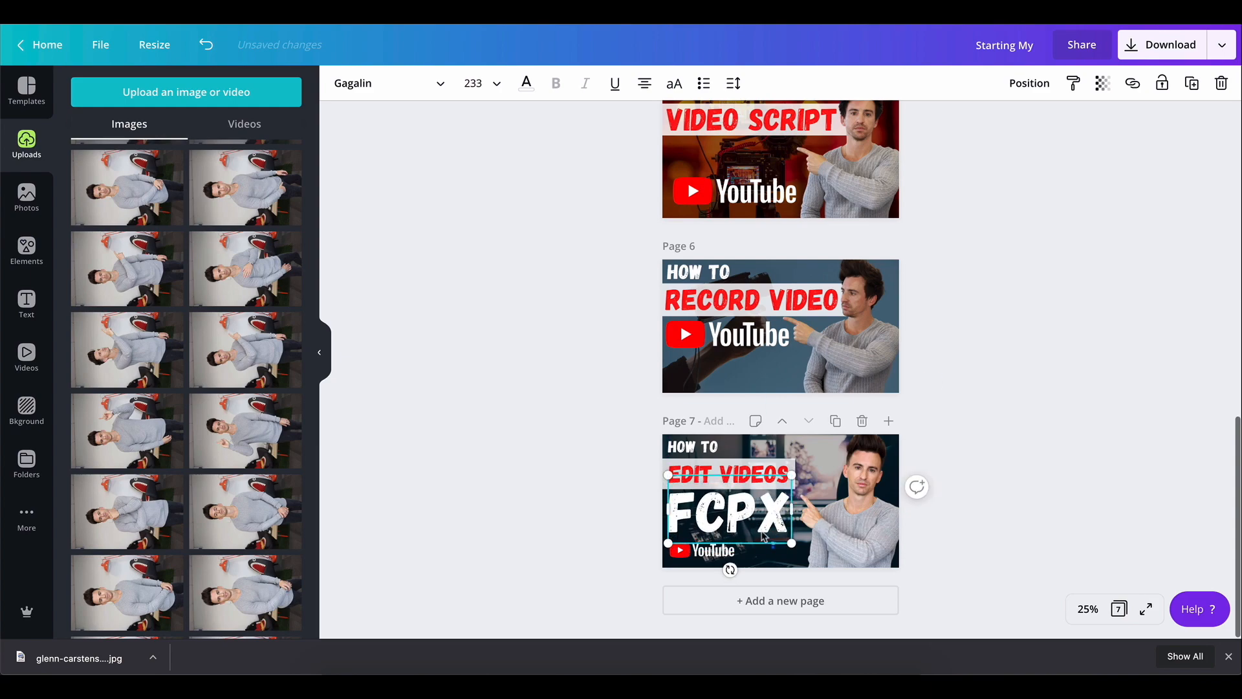
key(Down)
key(Down)
key(Down)
key(Down)
key(Down)
key(Down)
key(Down)
key(Down)
key(Down)
key(Down)
key(Down)
key(Down)
key(Down)
key(Down)
key(Down)
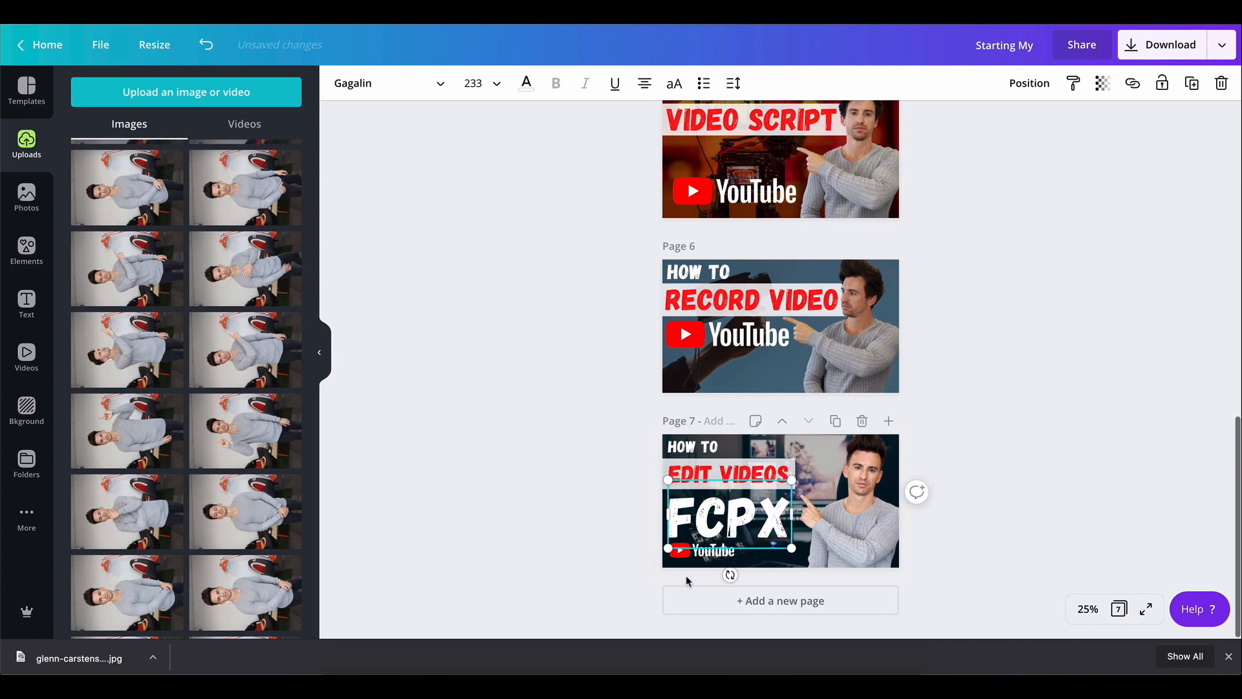
Nudge the YouTube logo down toward the bottom edge of page 7
click(705, 555)
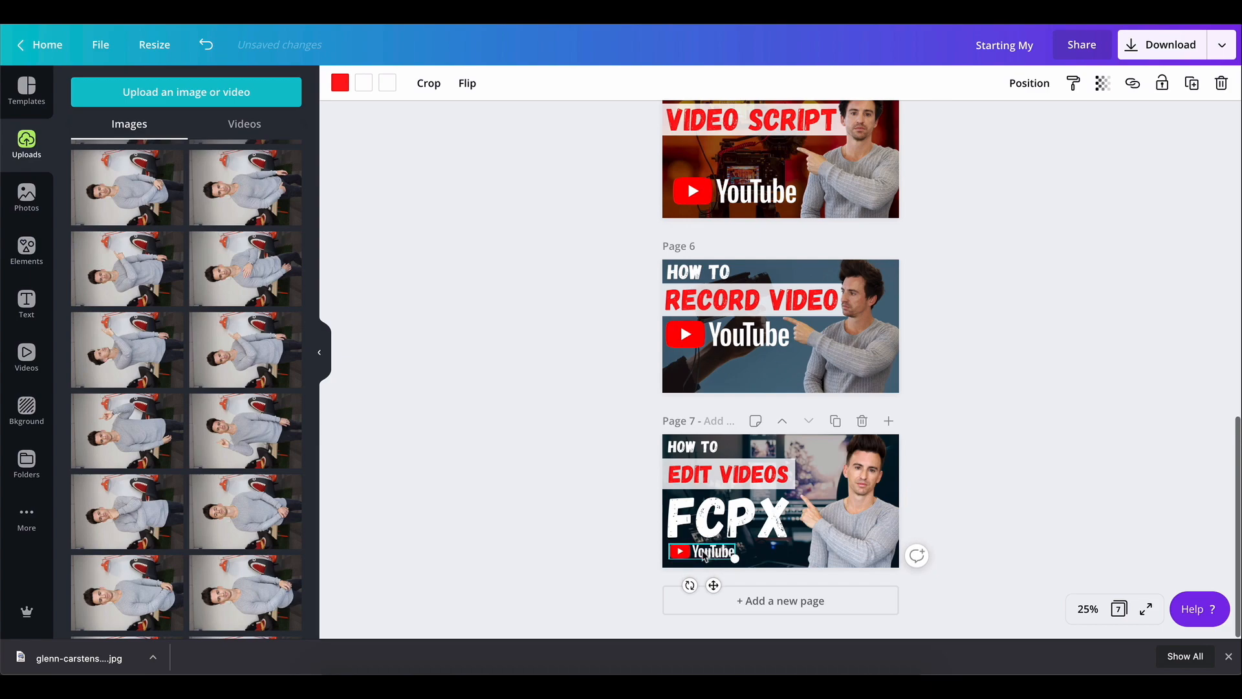
key(Down)
key(Down)
key(Down)
key(Down)
key(Down)
key(Down)
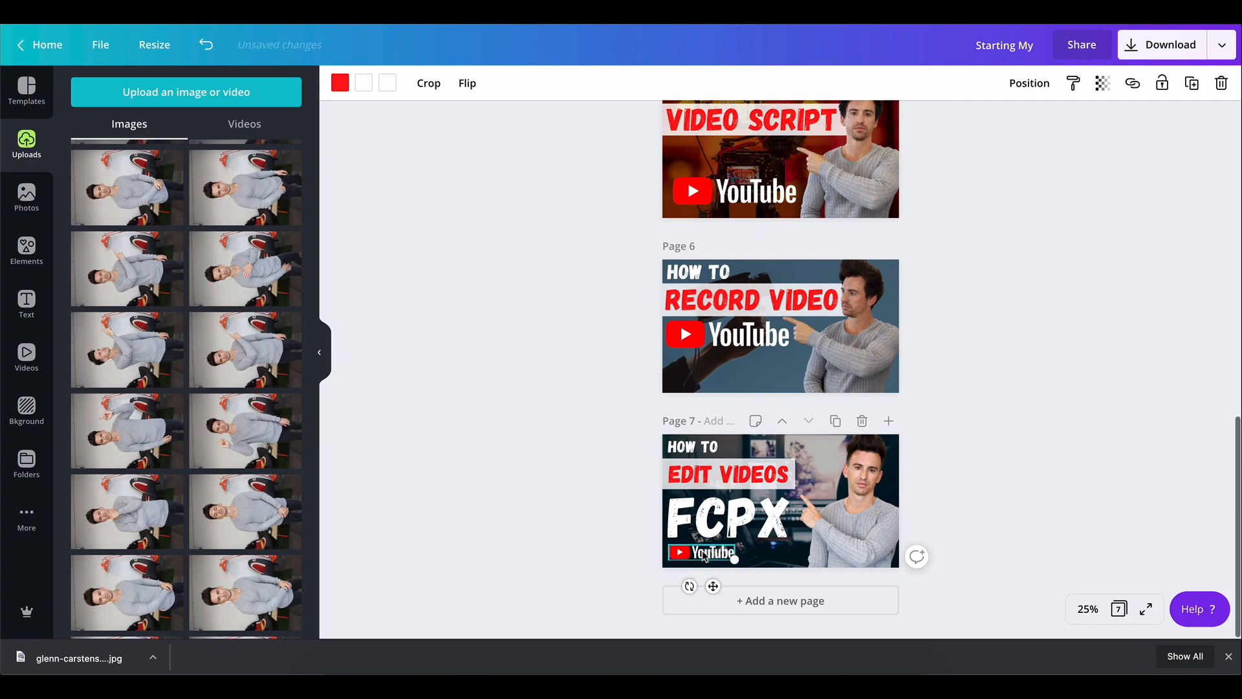
click(1096, 412)
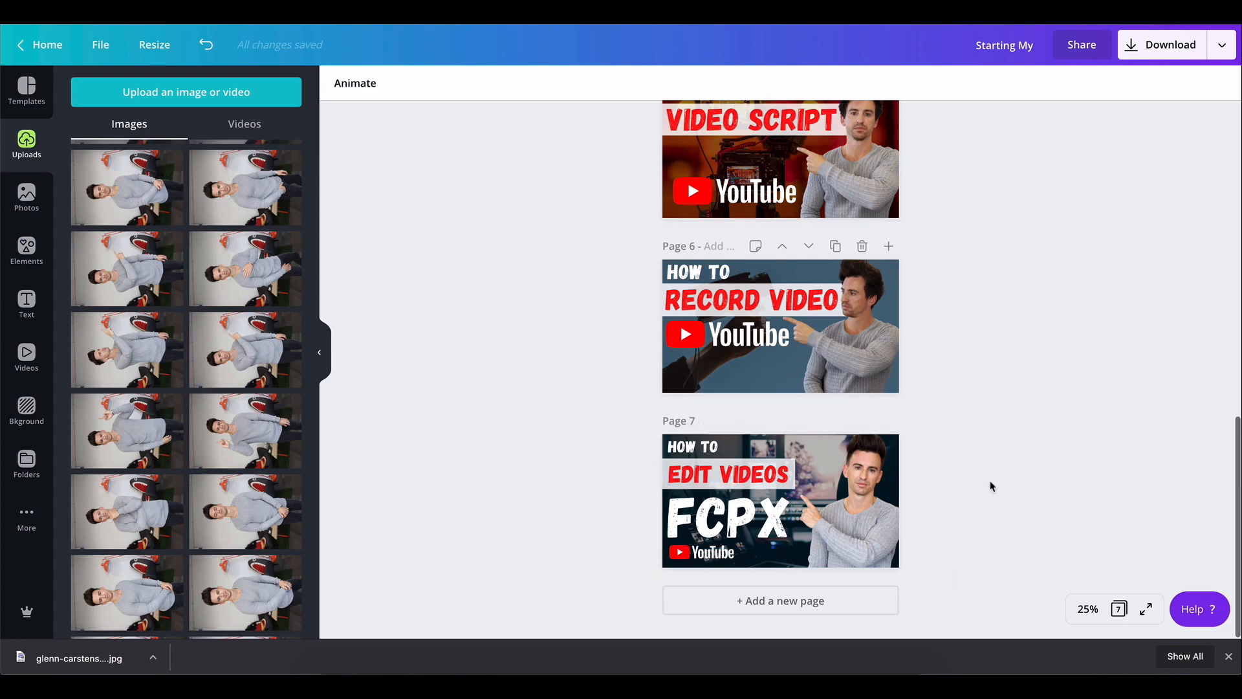
Lower the top edge of the dark overlay rectangle slightly
click(744, 447)
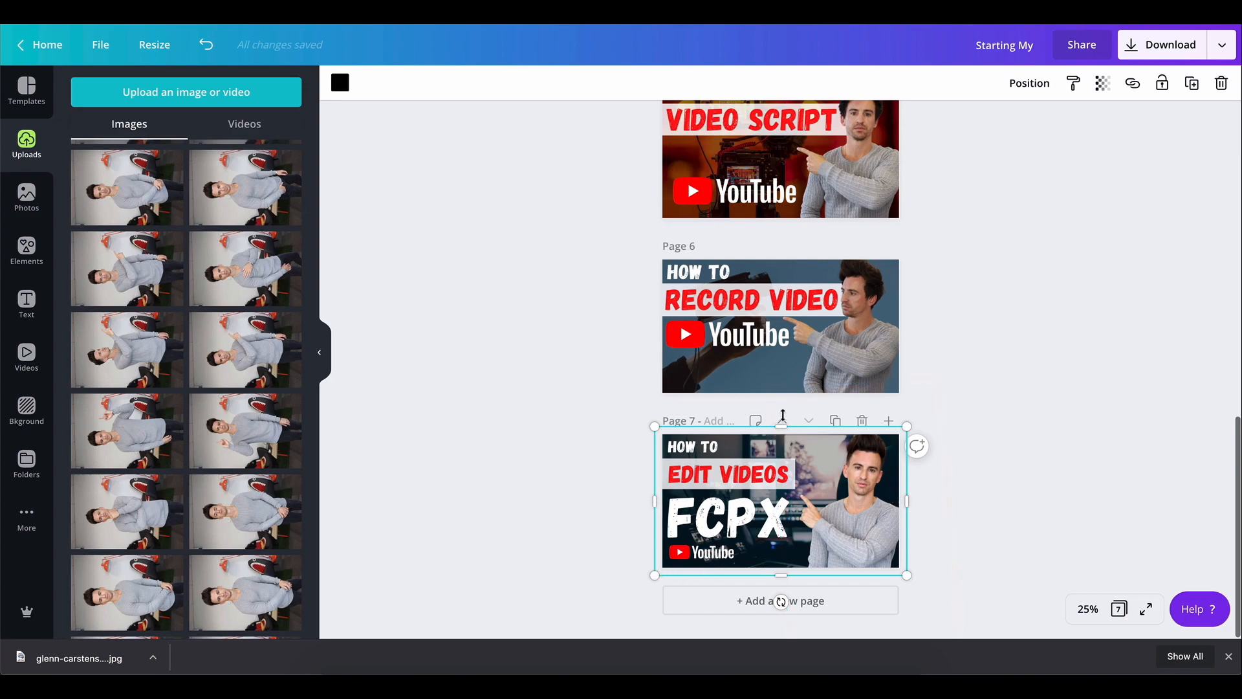
drag(783, 426, 781, 441)
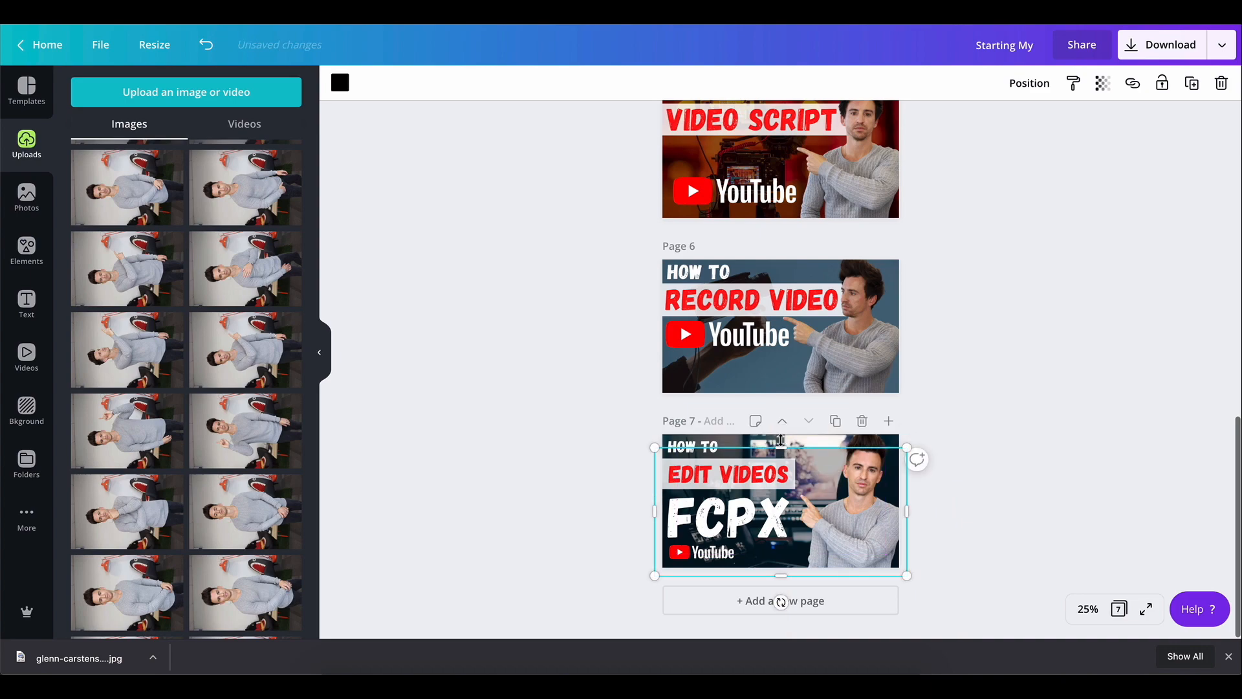
click(1039, 414)
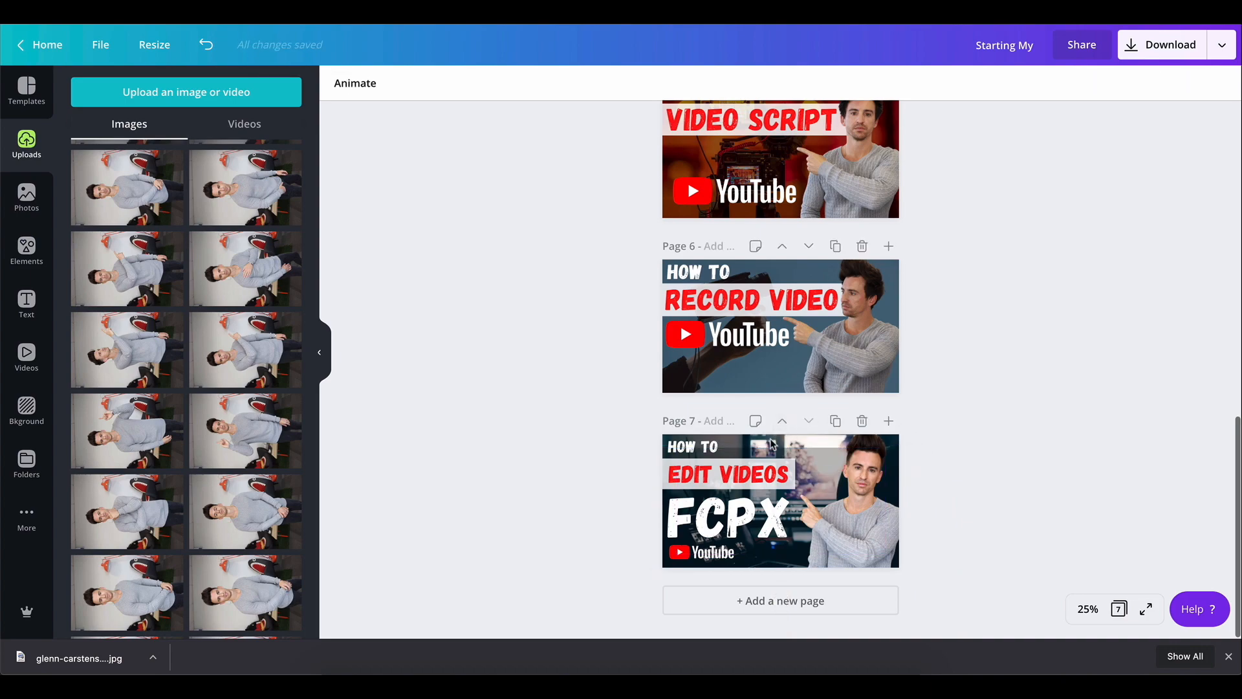
Crop and reposition the editing background photo inside page 7 so more of the monitor shows
double_click(771, 440)
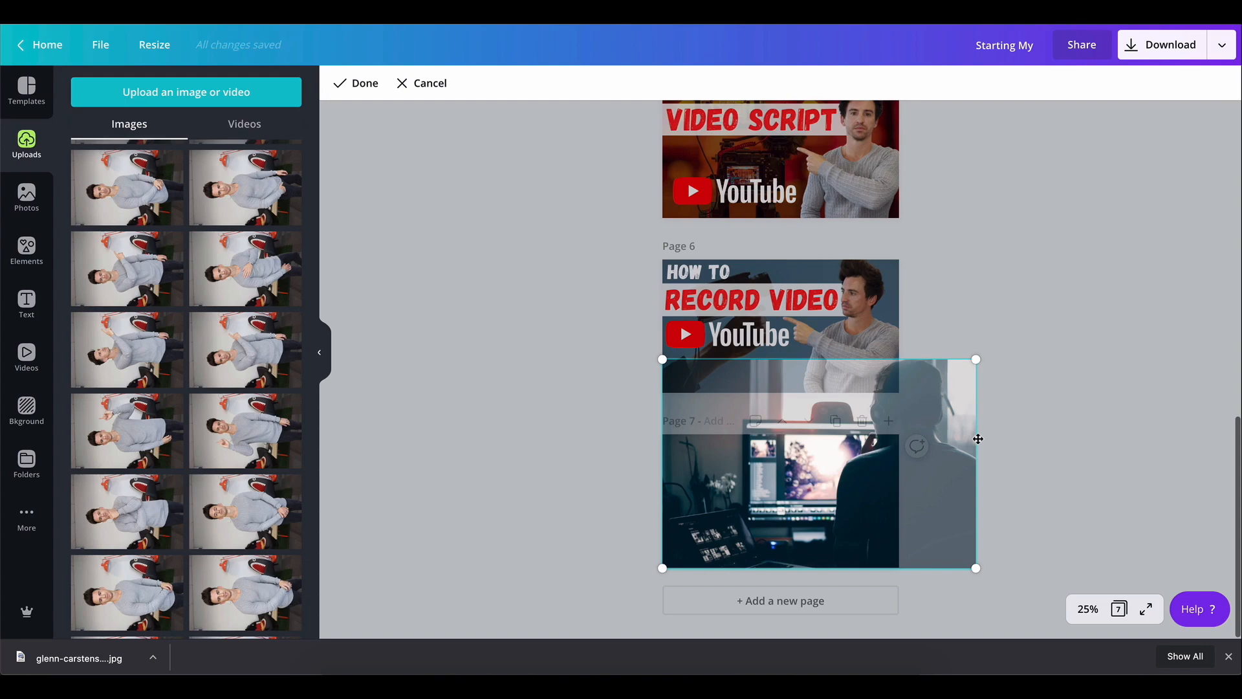
drag(1004, 335, 1030, 322)
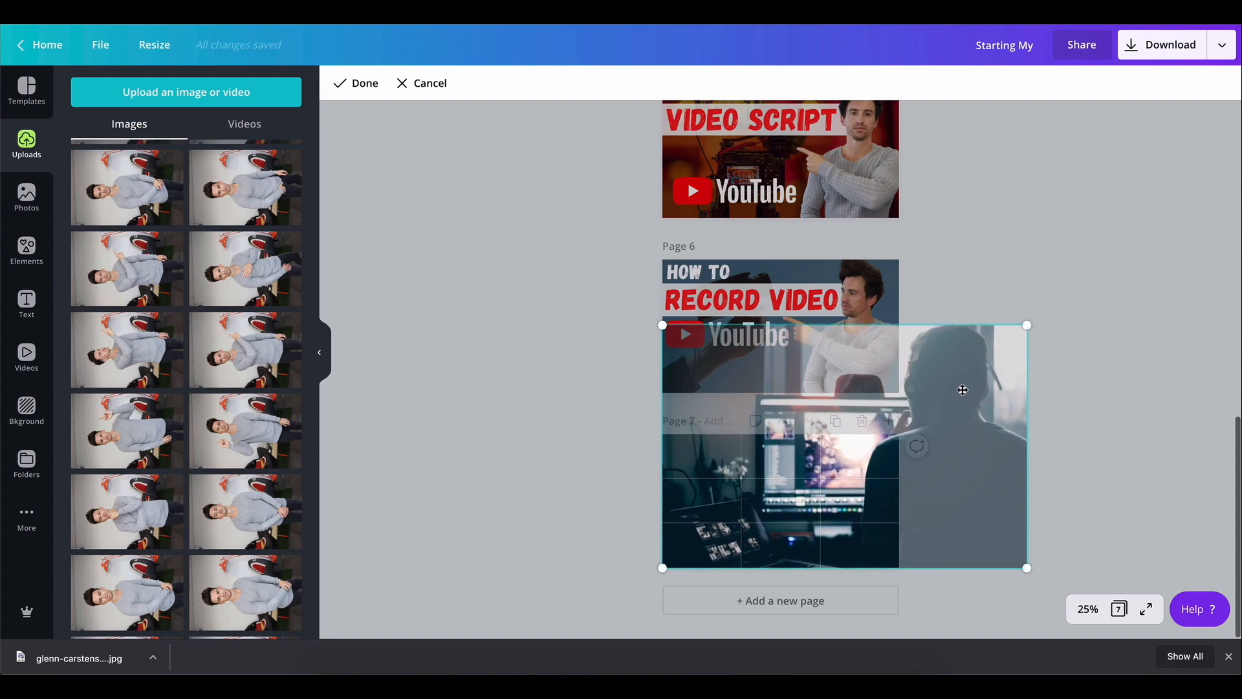
drag(999, 333, 939, 348)
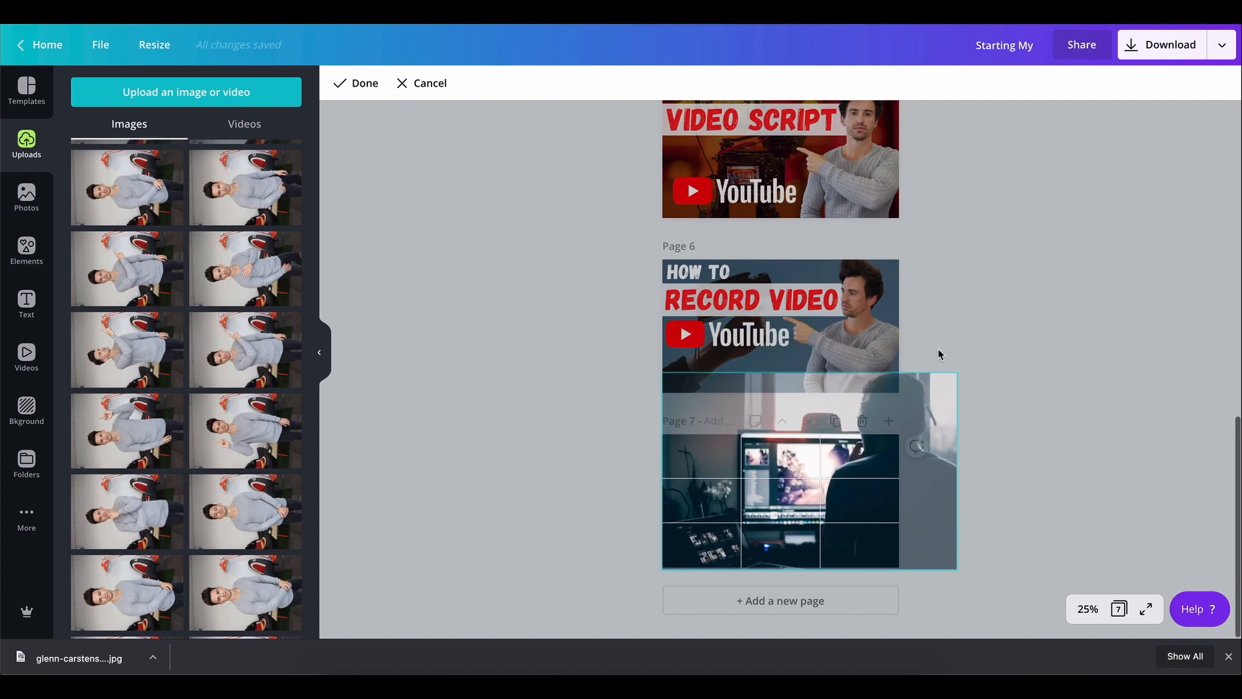
click(1035, 369)
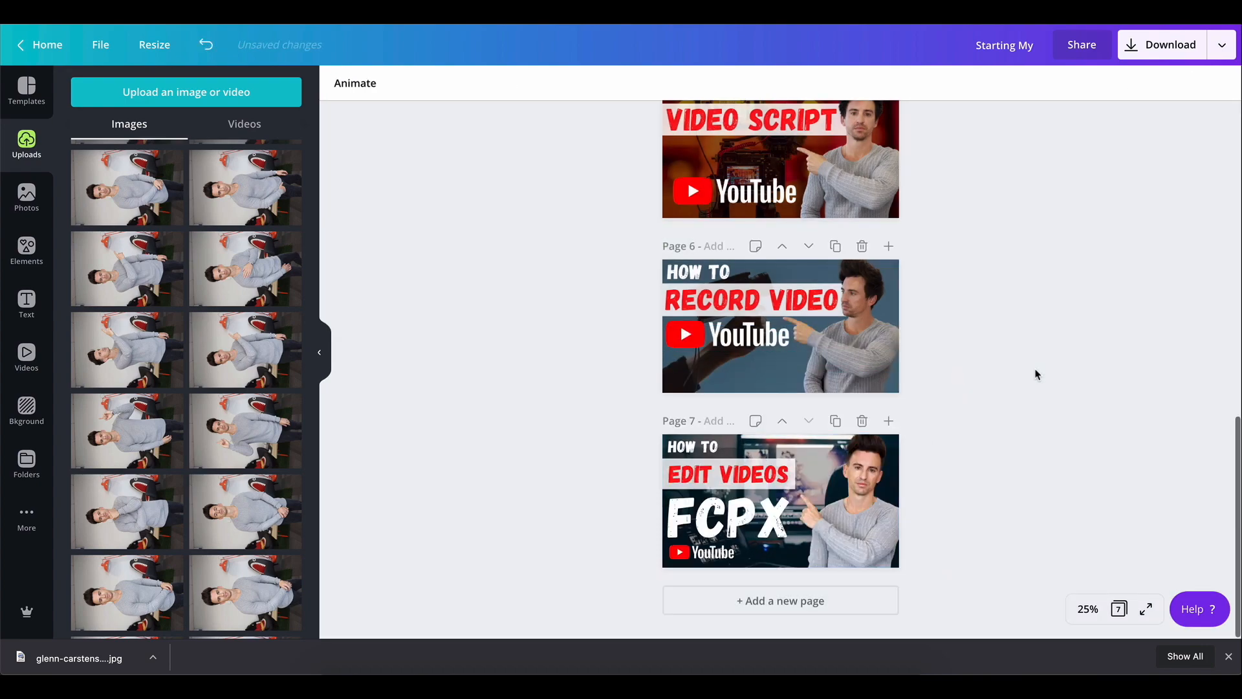
Examine the dark overlay rectangle and the presenter cutout's effects options
click(753, 452)
drag(752, 445, 752, 446)
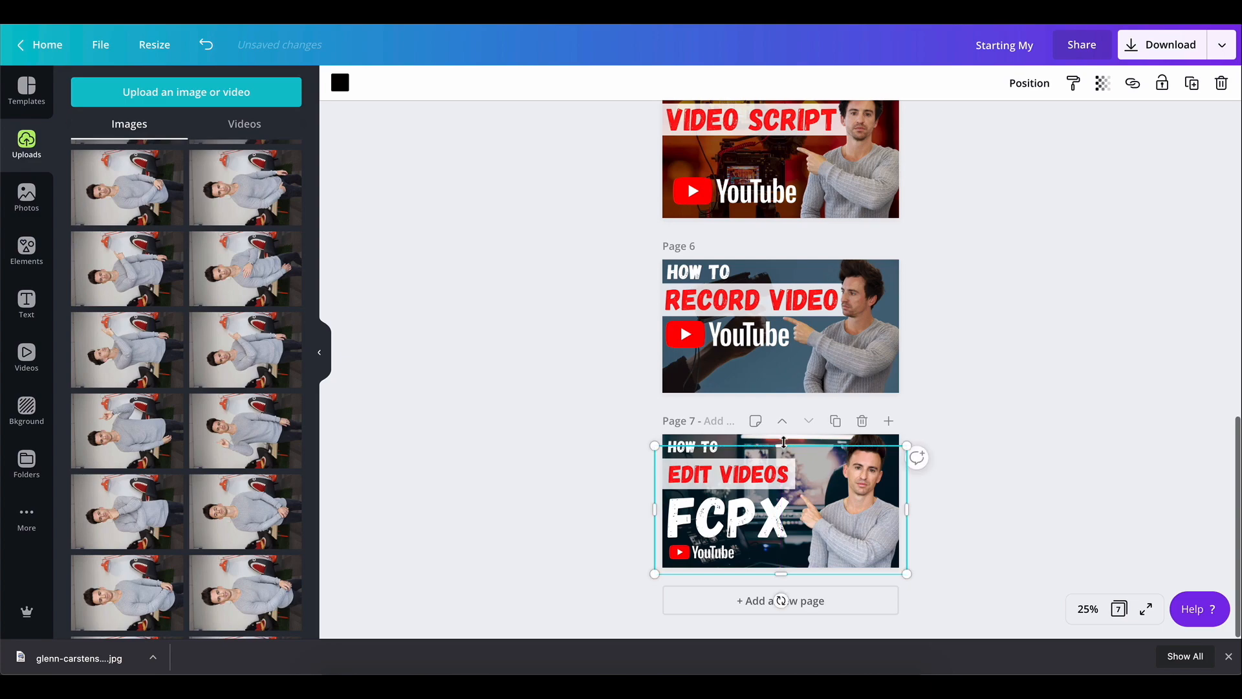
click(1010, 466)
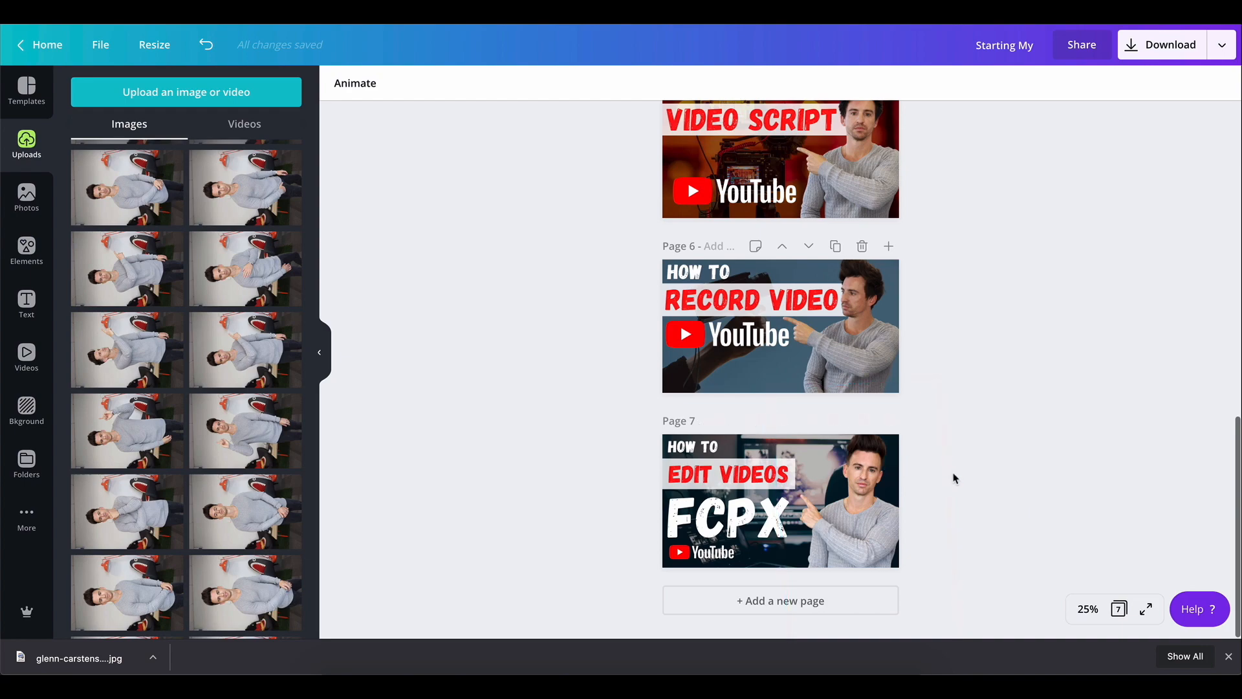
click(743, 450)
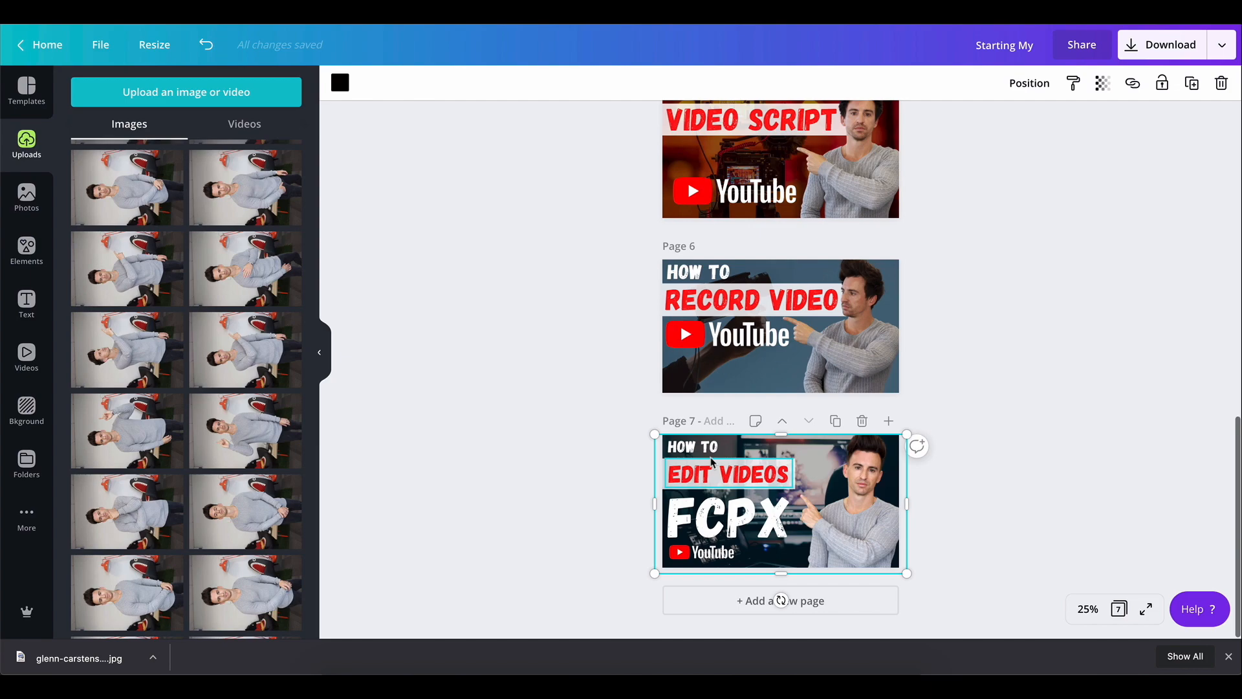
click(861, 515)
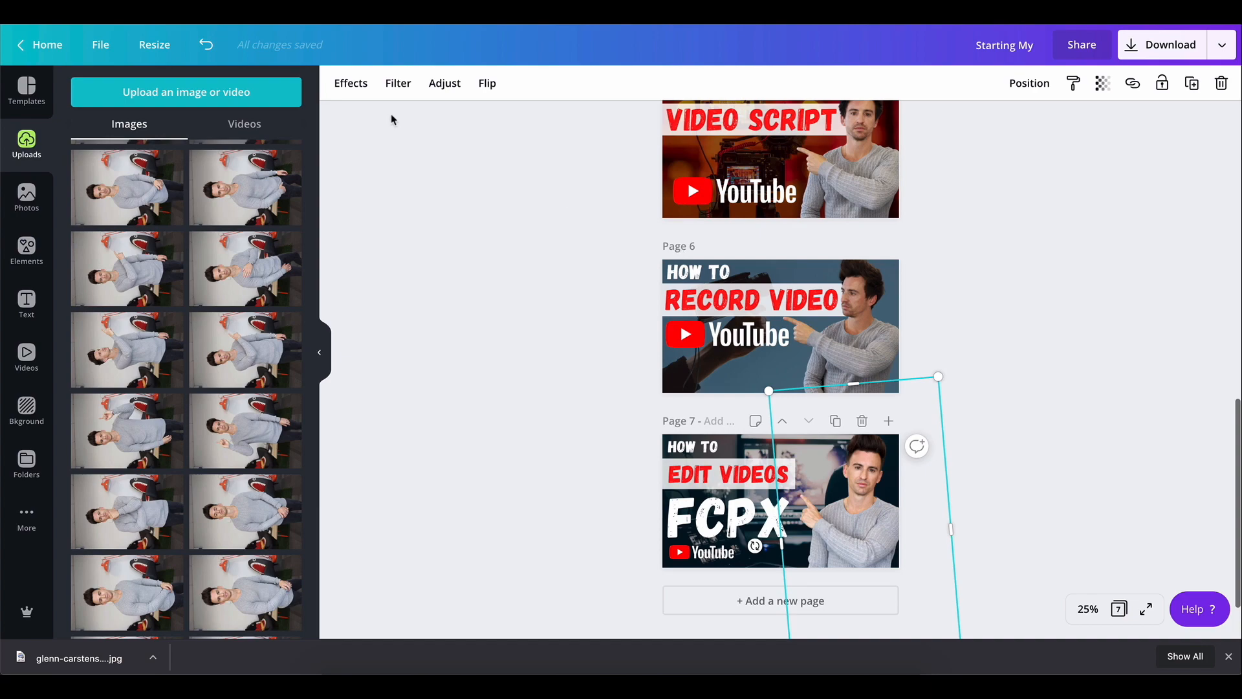
click(352, 91)
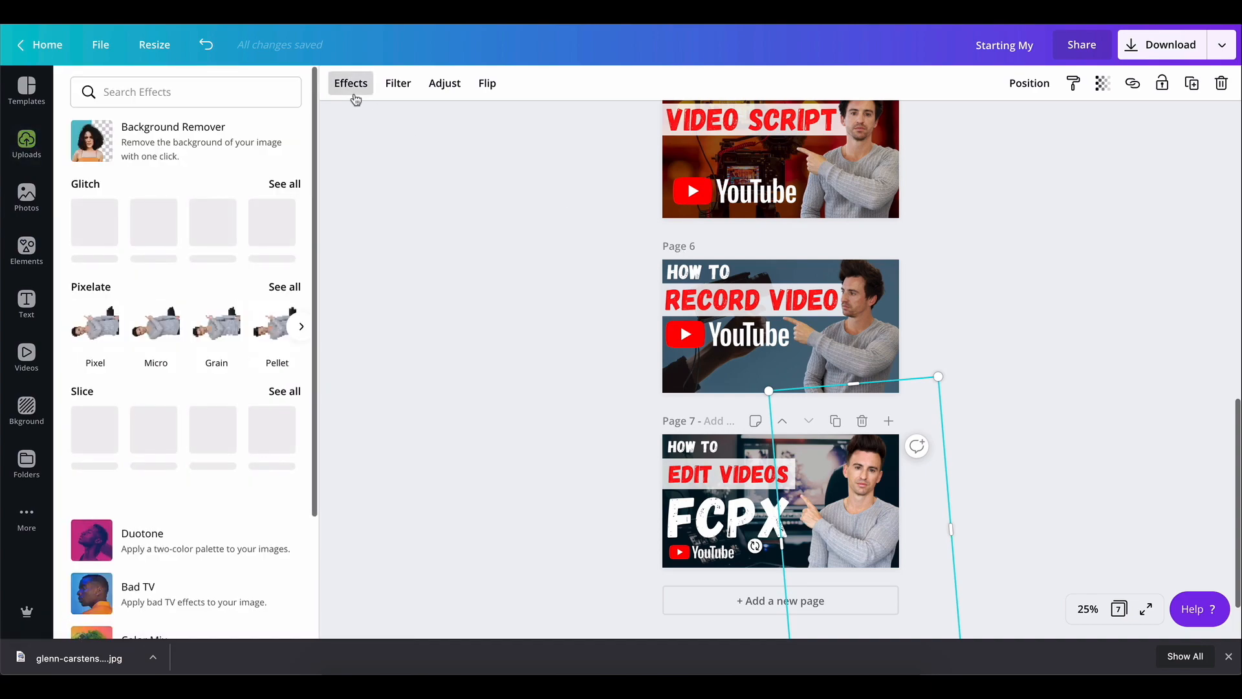
click(429, 216)
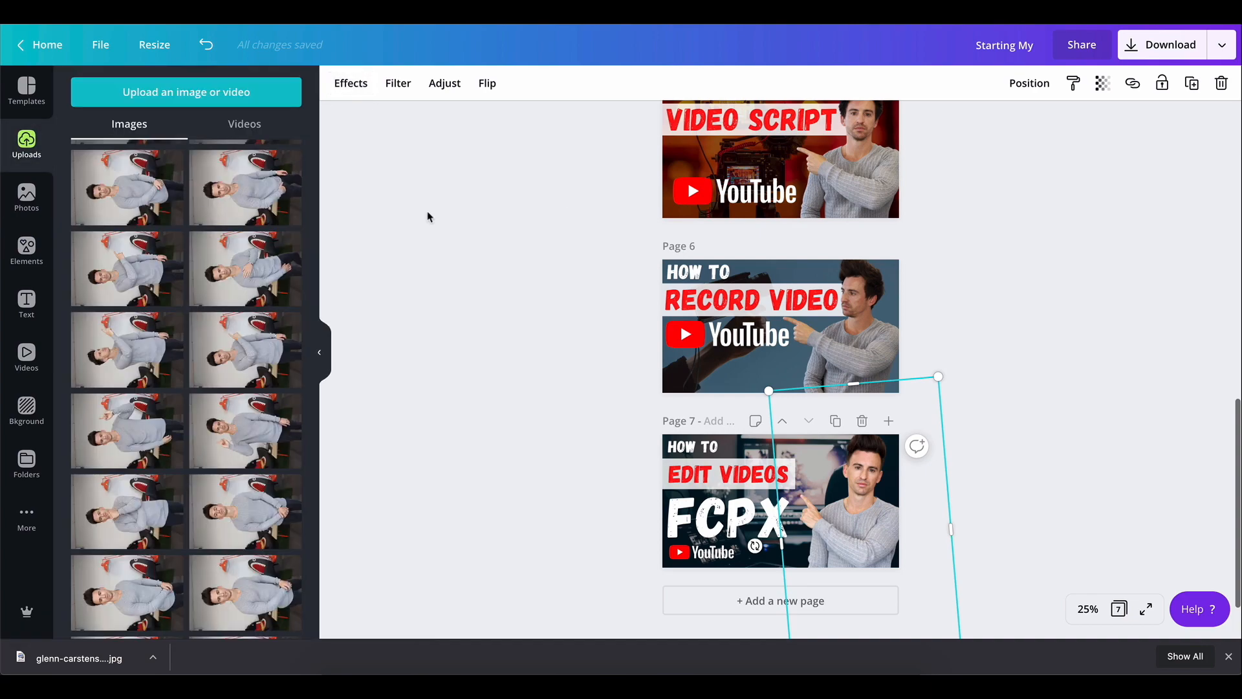
click(1085, 389)
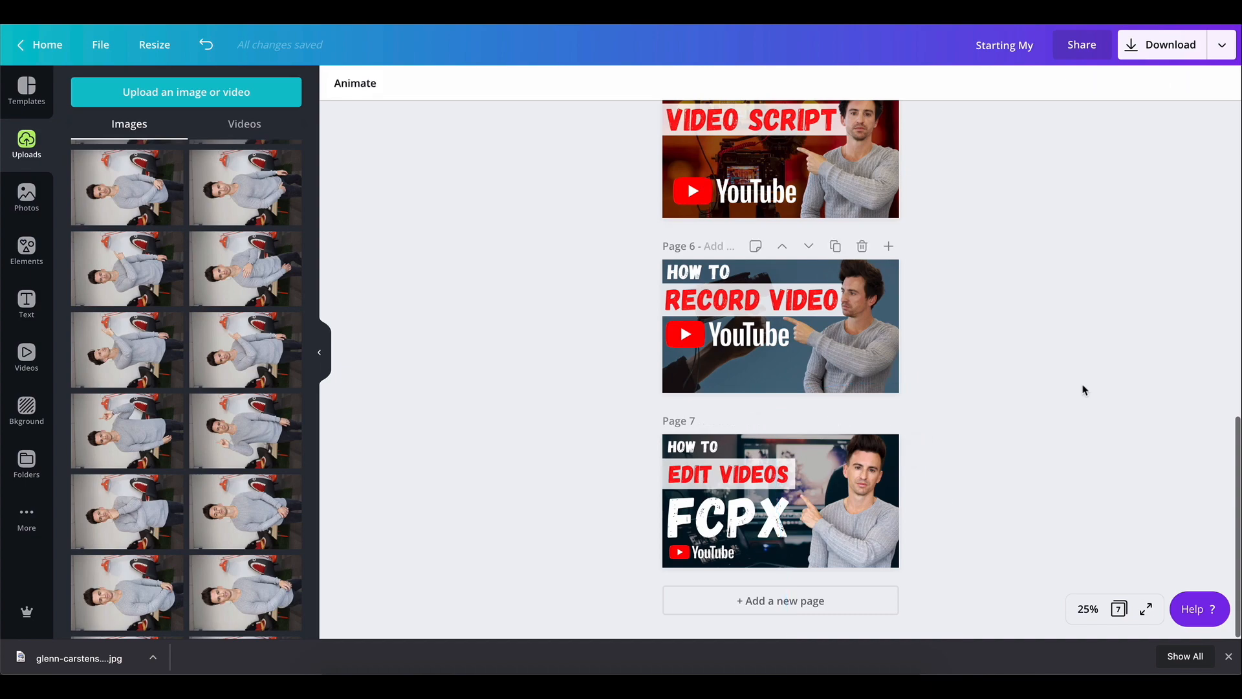
Download only page 7 of the design as a PNG file
click(1182, 52)
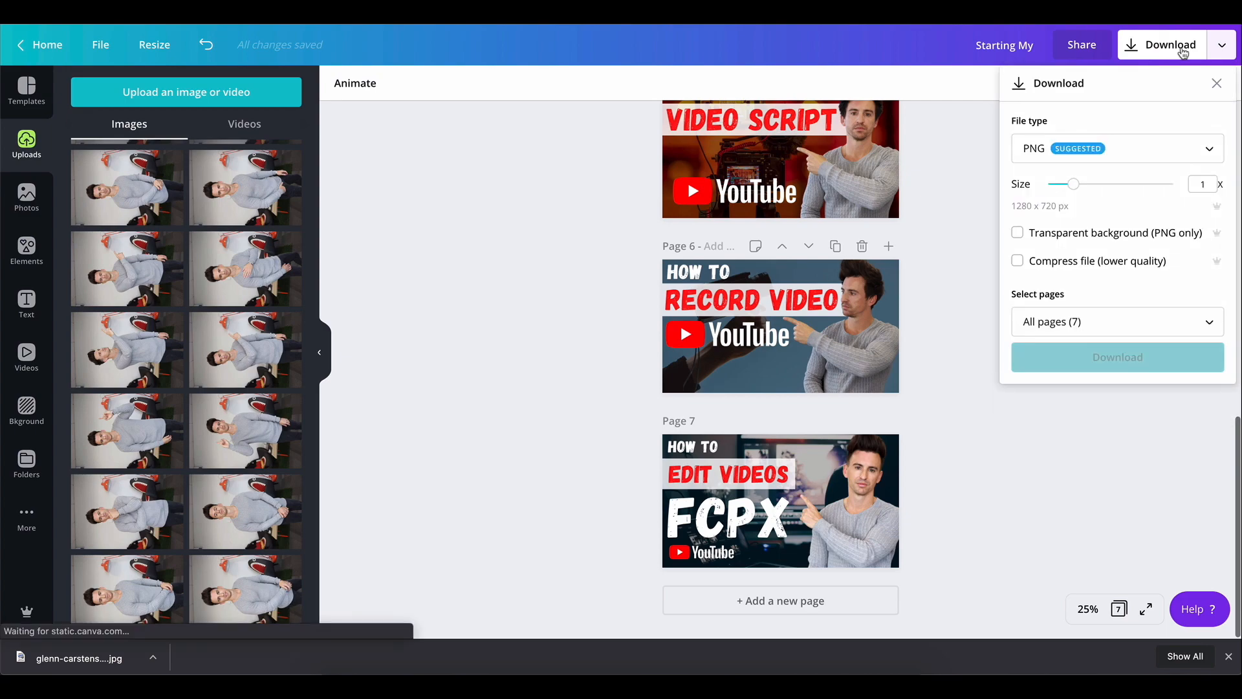
click(1176, 329)
scroll(1158, 415, down, 3)
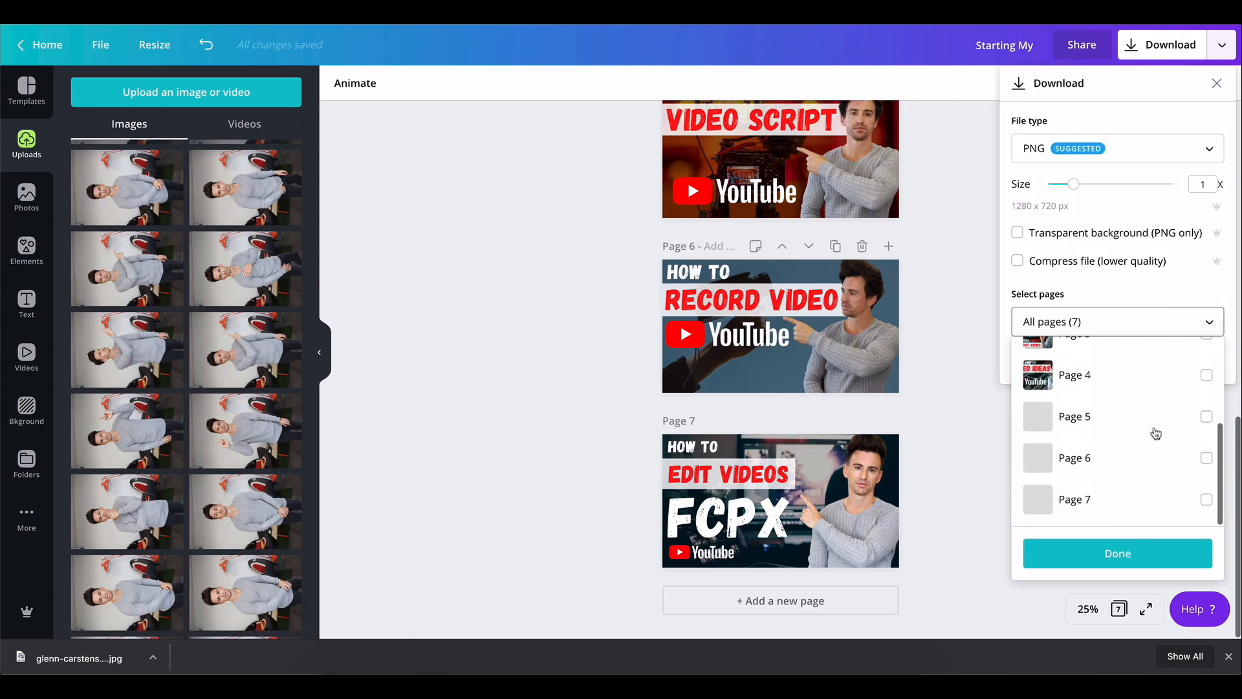
click(1206, 500)
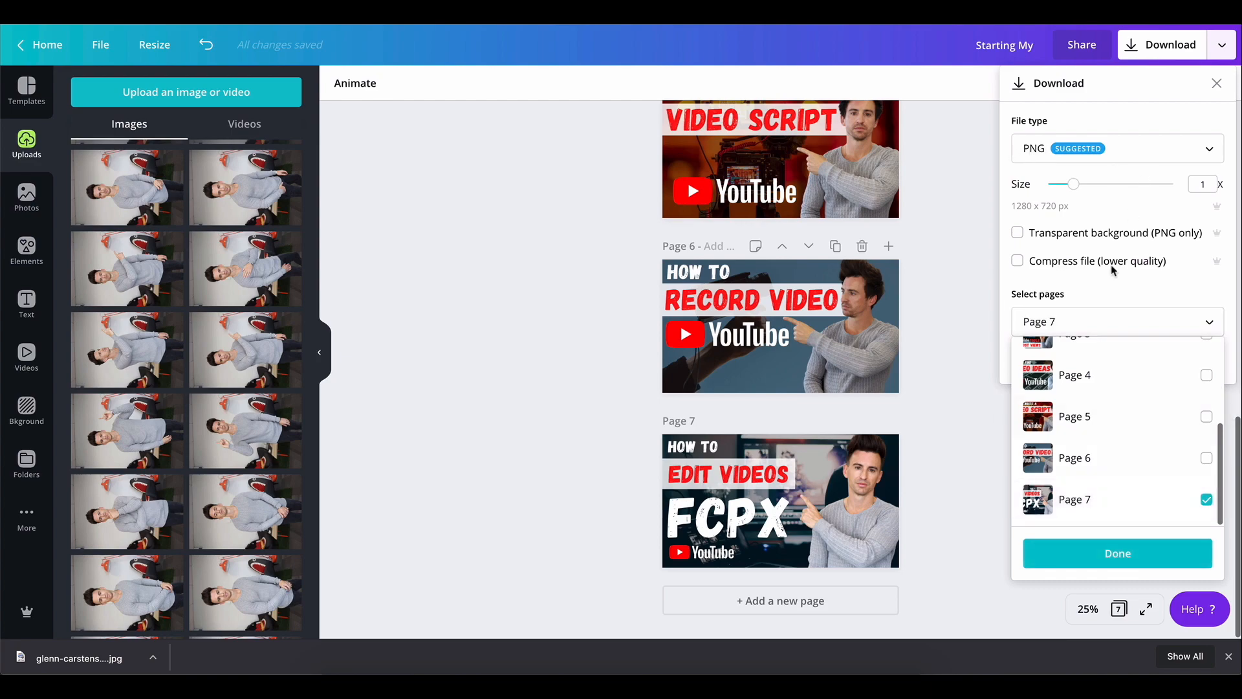
click(1100, 555)
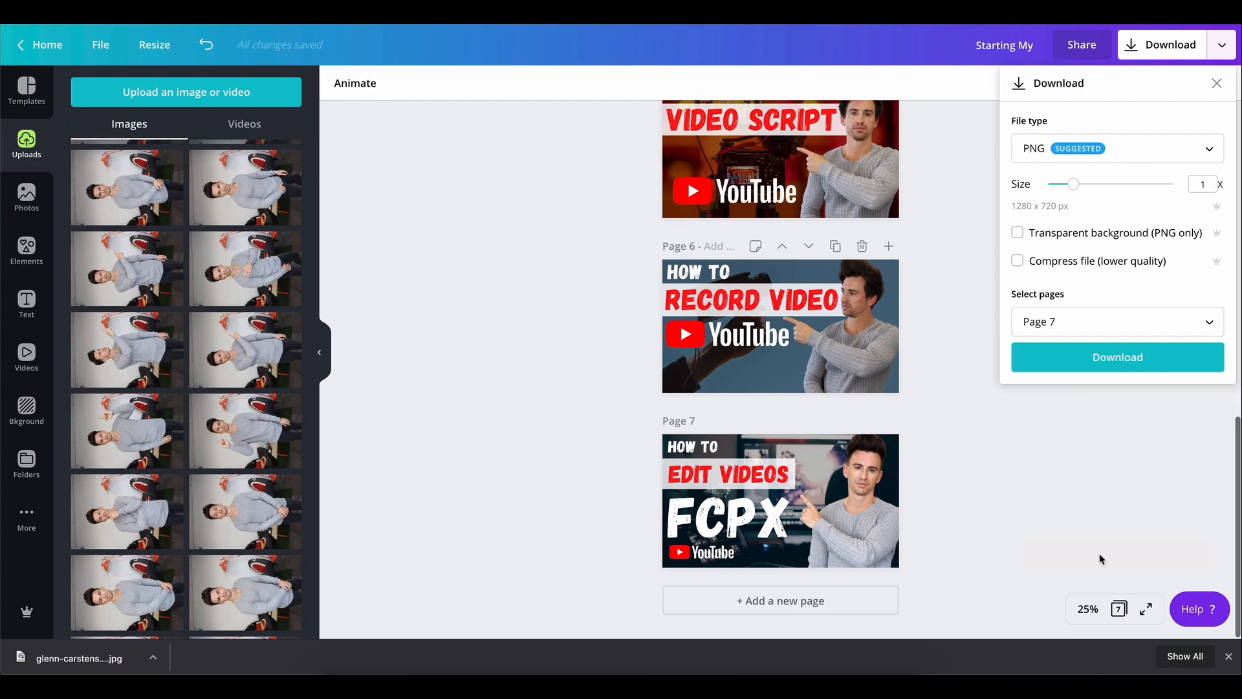
click(1108, 361)
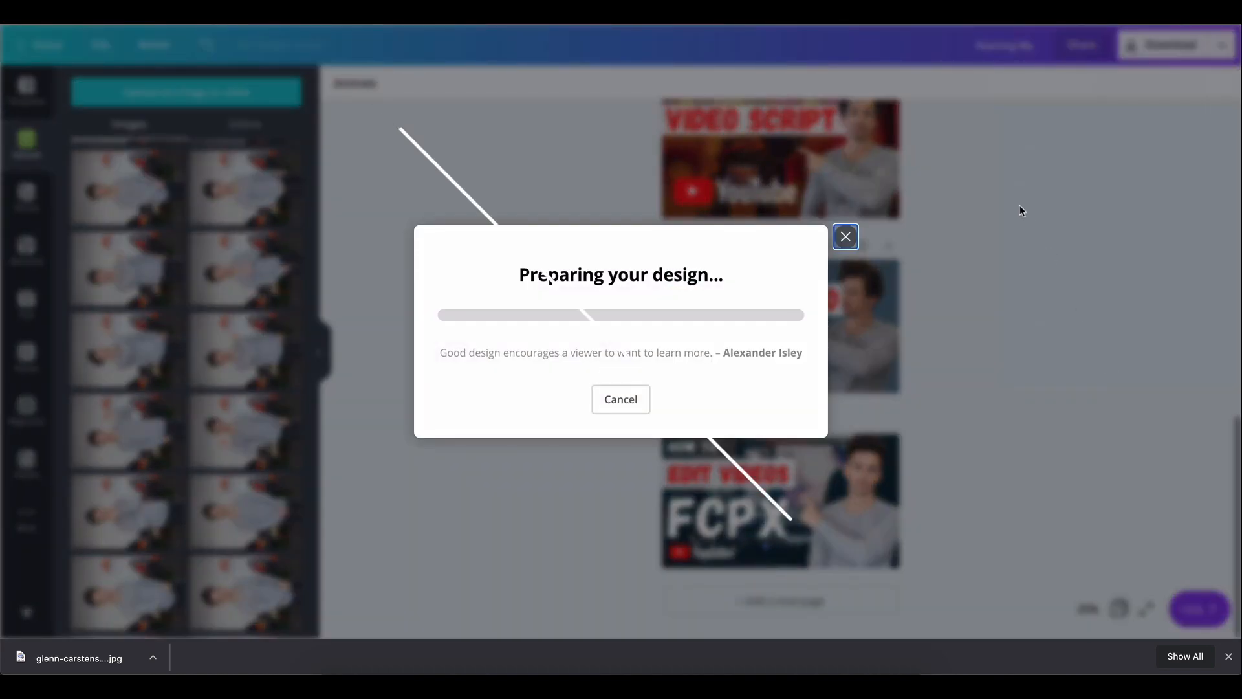